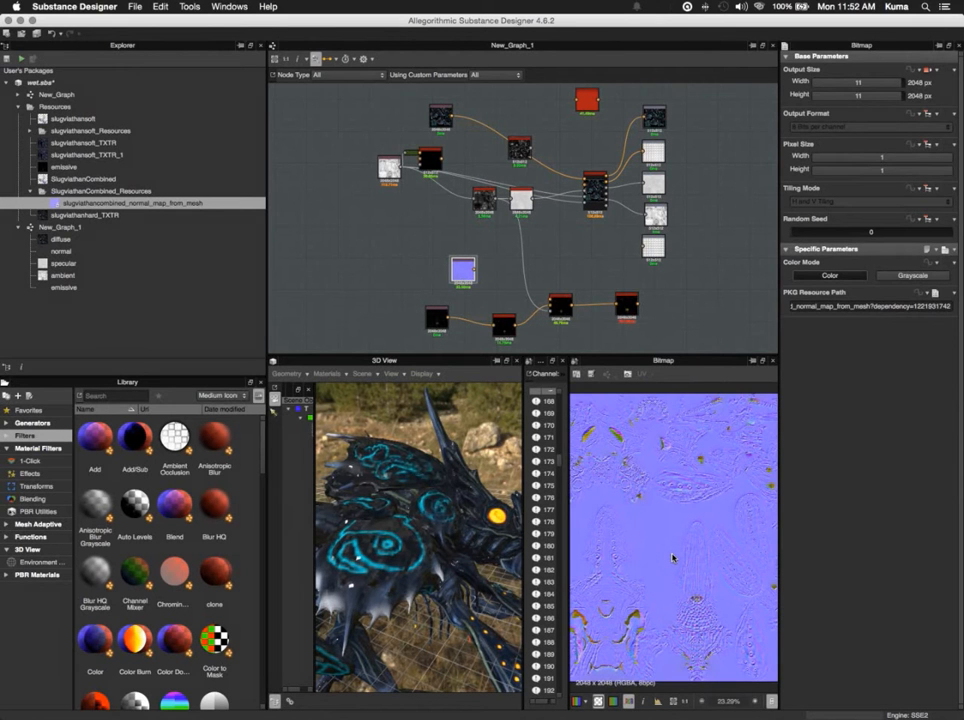
# - Connect the slugviathancombined normal map node to the normal input of the large multi-input node feeding the outputs and check the model
pyautogui.scroll(-3, 673, 558)
pyautogui.scroll(10, 673, 558)
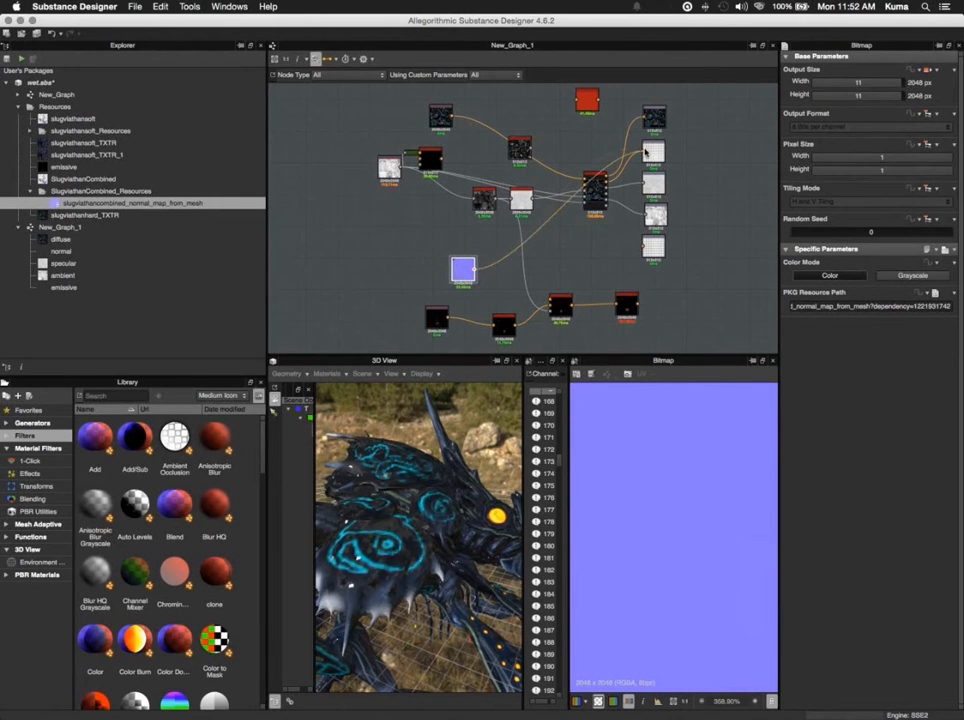
pyautogui.moveTo(587, 184); pyautogui.dragTo(585, 187)
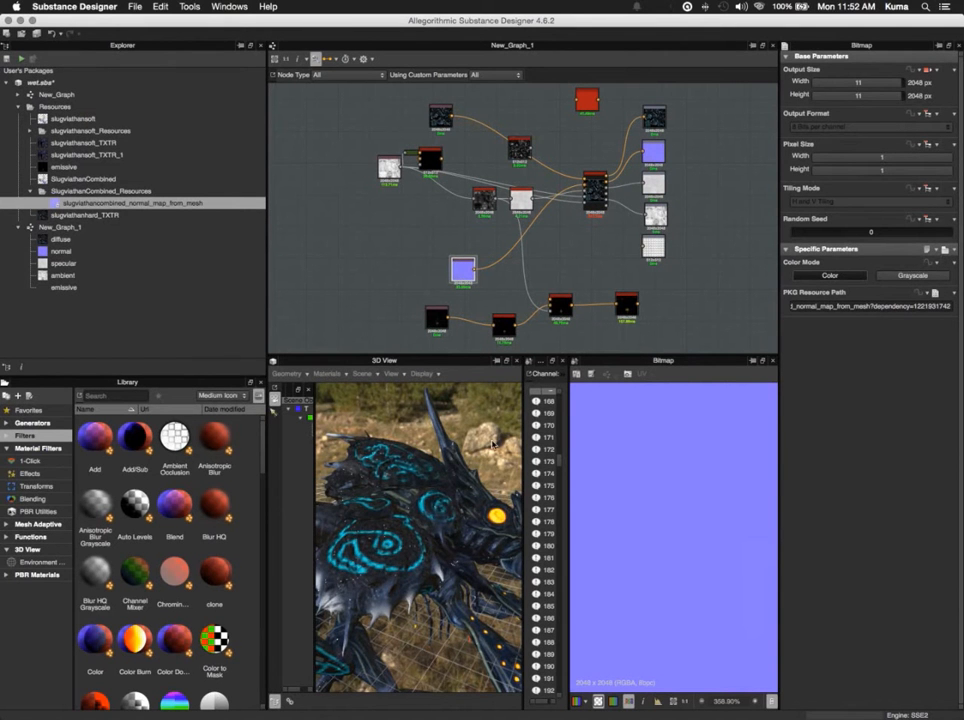
pyautogui.moveTo(468, 466); pyautogui.dragTo(516, 456)
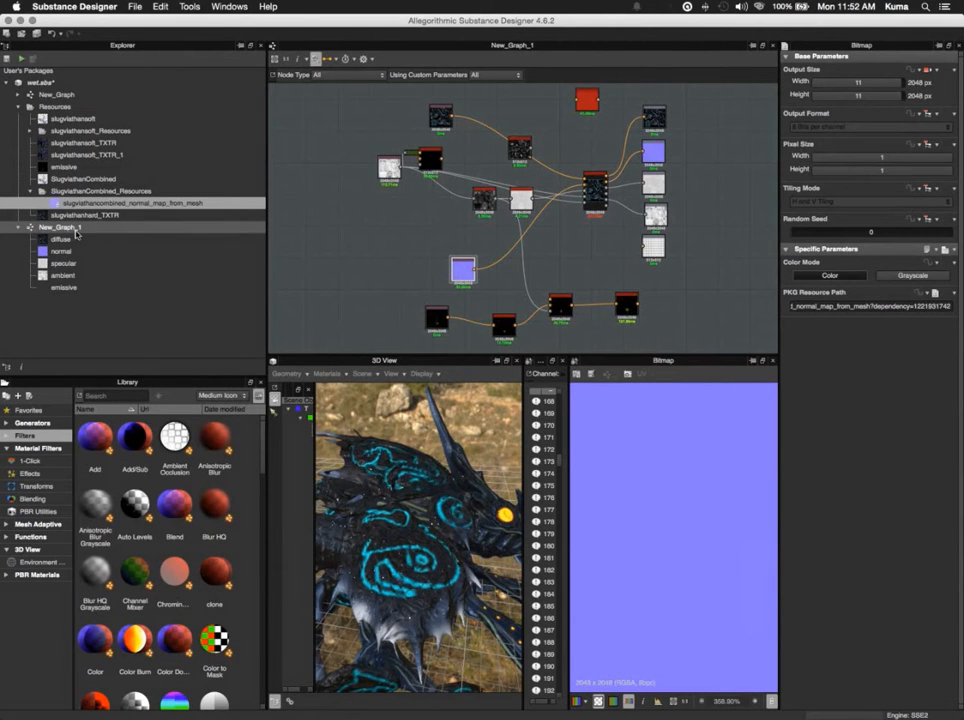
# - Delete the slugviathancombined normal map bitmap node from New_Graph_1
pyautogui.click(76, 230)
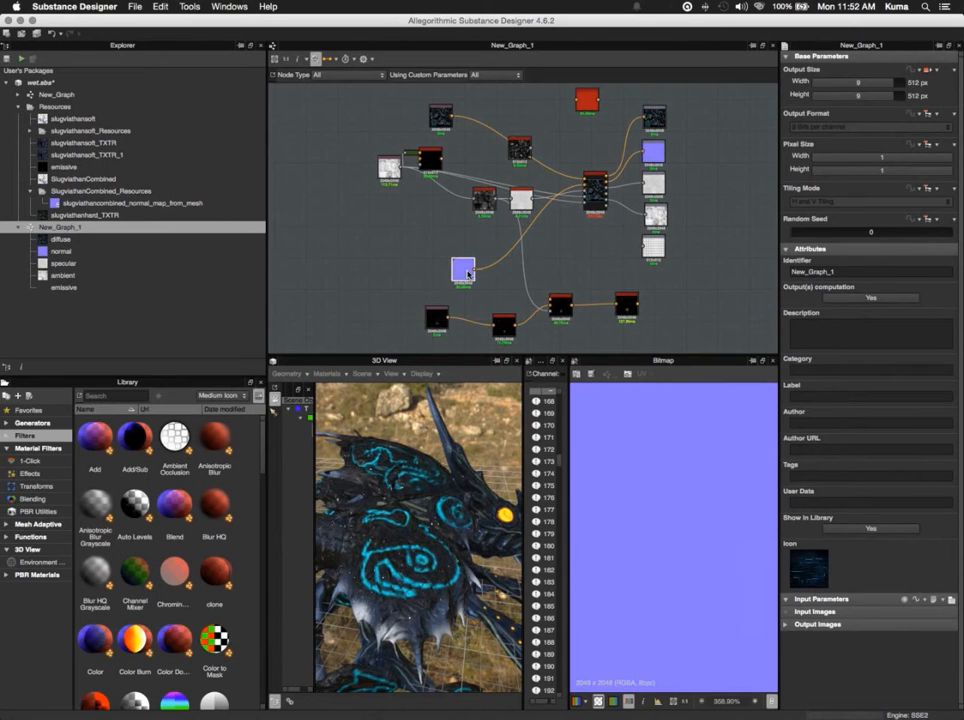
pyautogui.click(466, 270)
pyautogui.press('Delete')
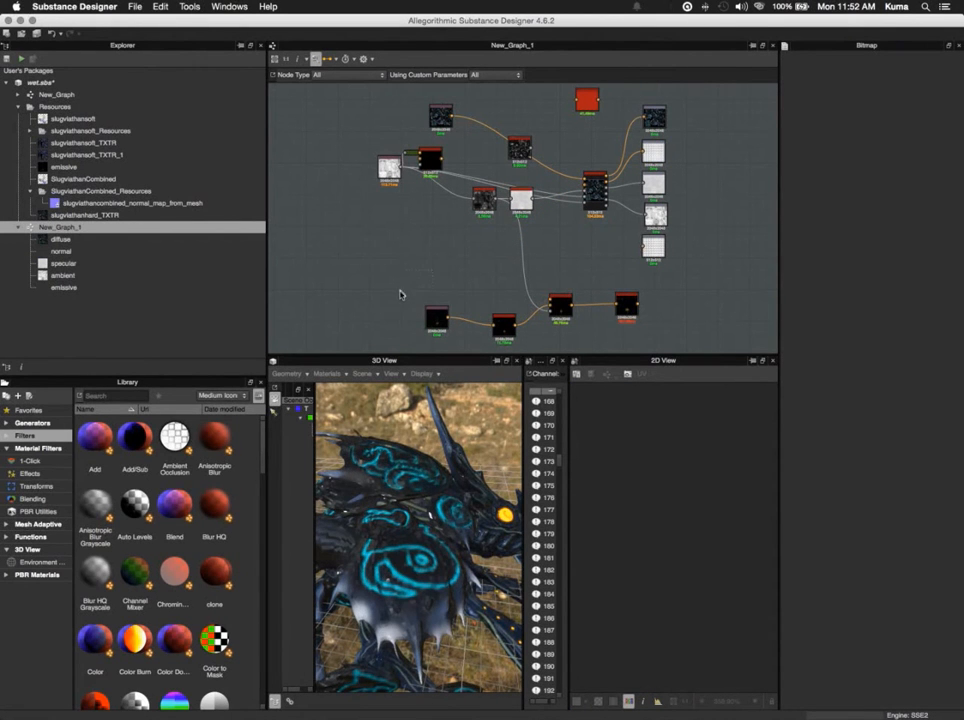
pyautogui.click(128, 9)
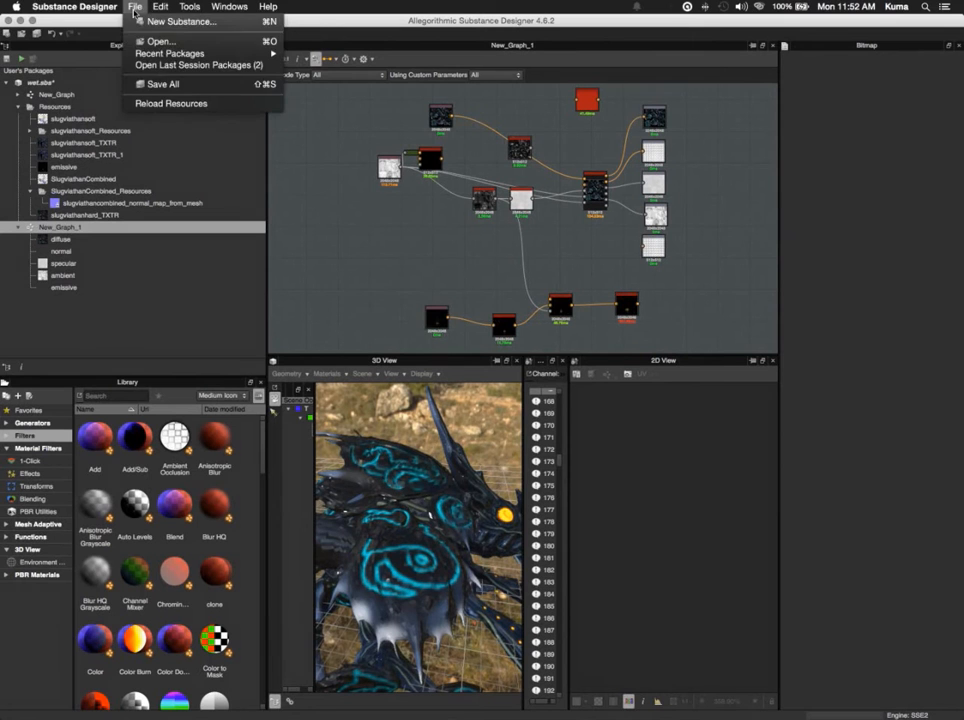
pyautogui.moveTo(89, 10)
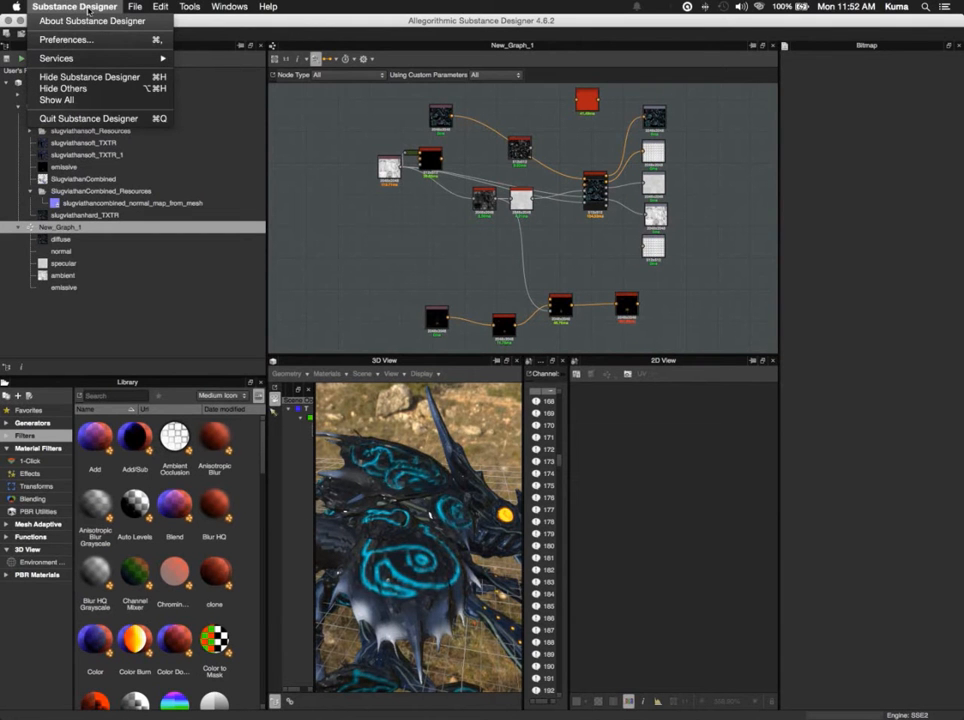
pyautogui.moveTo(134, 7)
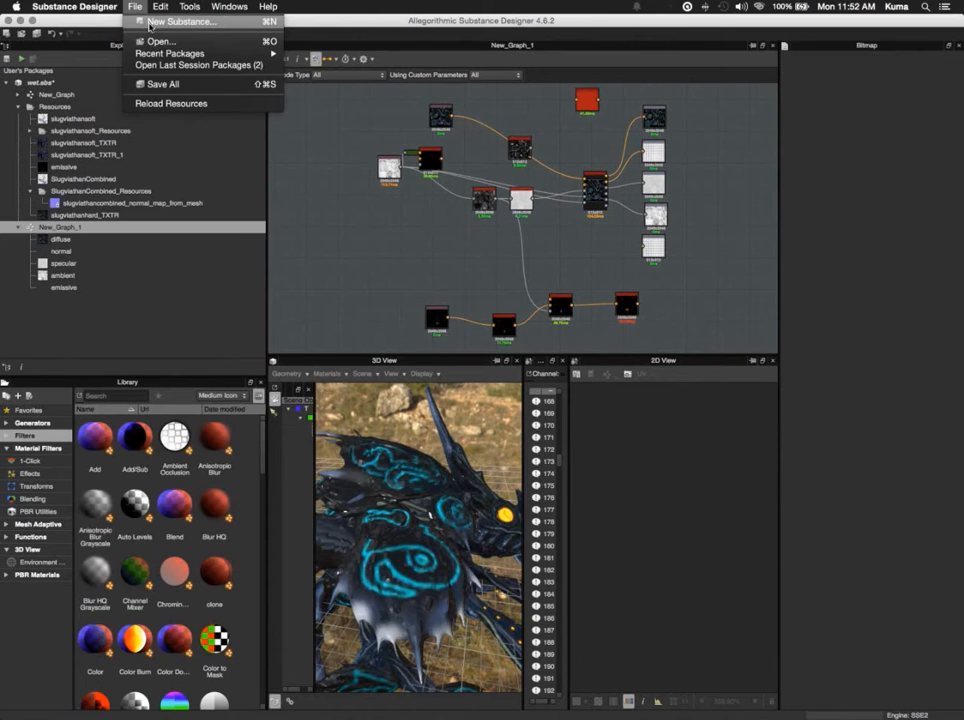
pyautogui.click(68, 204)
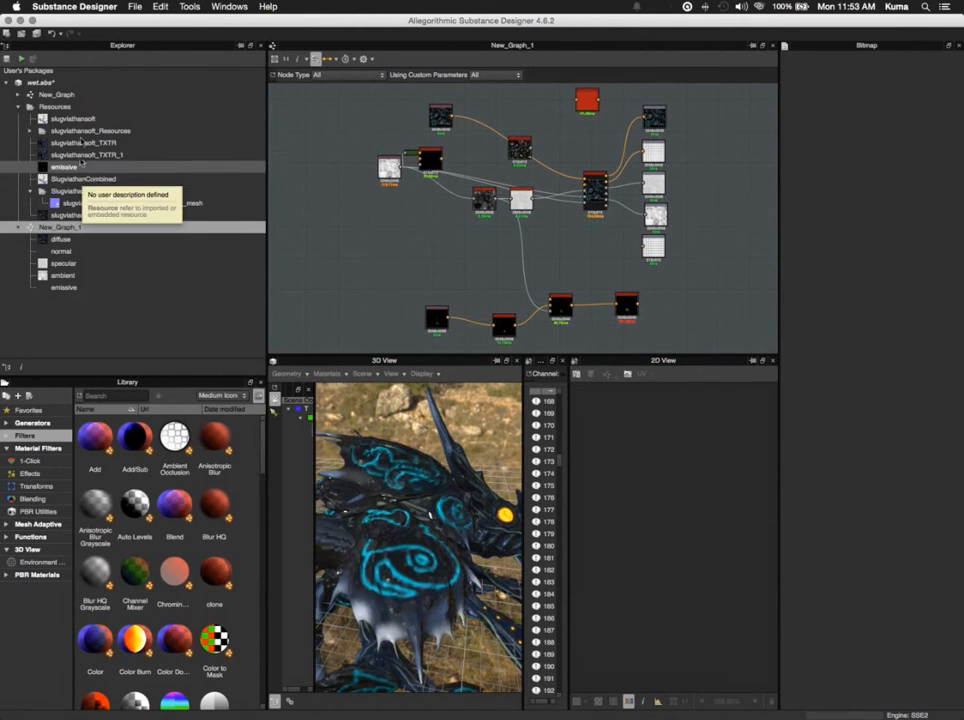
pyautogui.click(77, 179)
pyautogui.rightClick(77, 180)
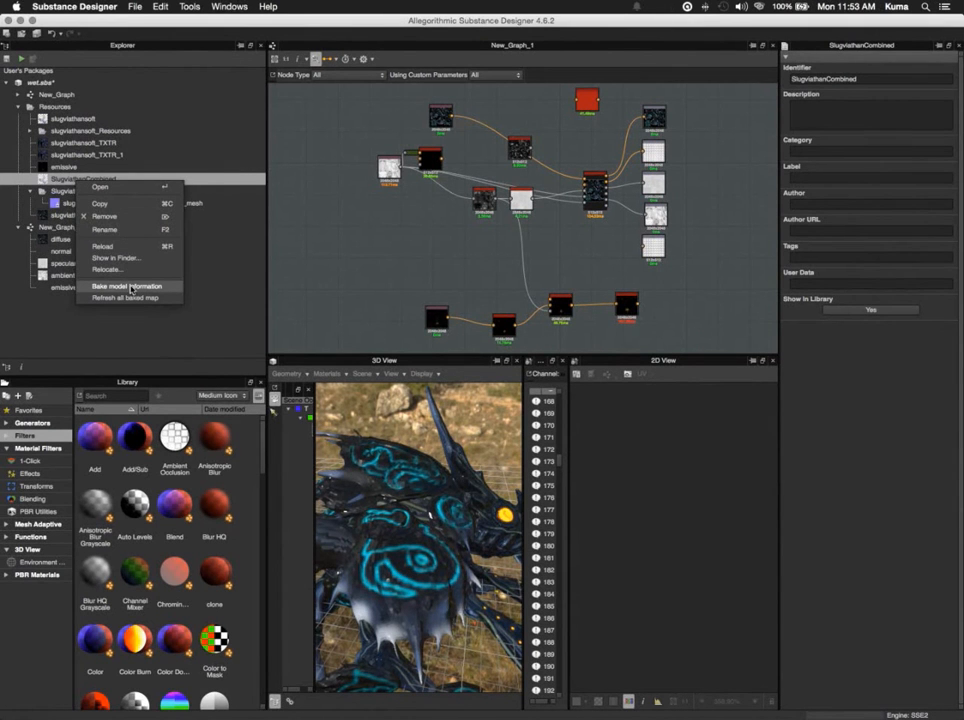
pyautogui.click(200, 255)
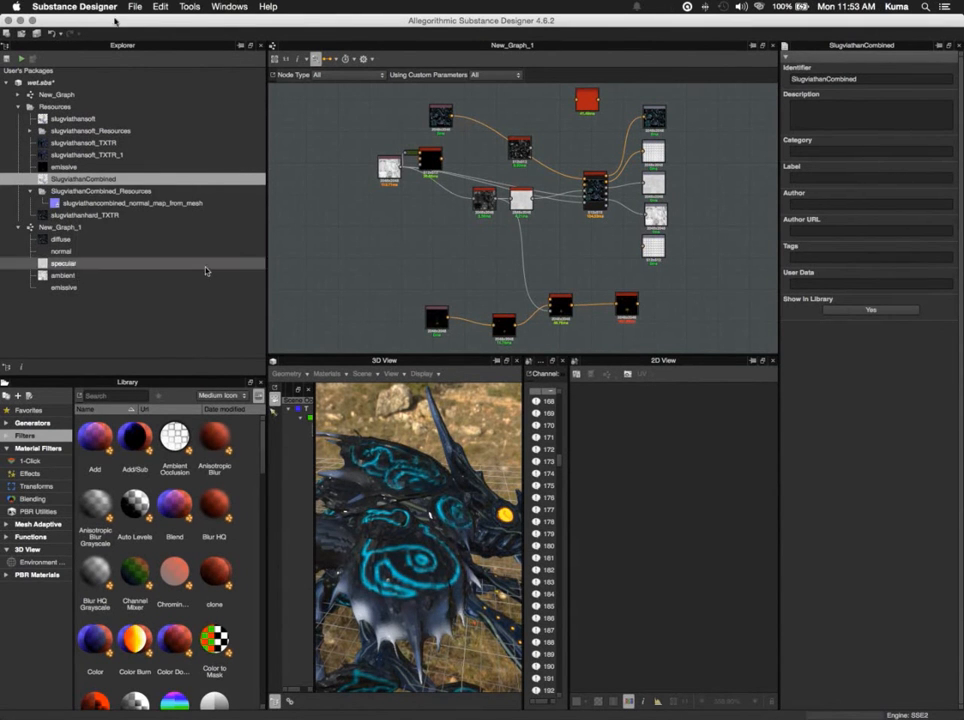
pyautogui.click(134, 7)
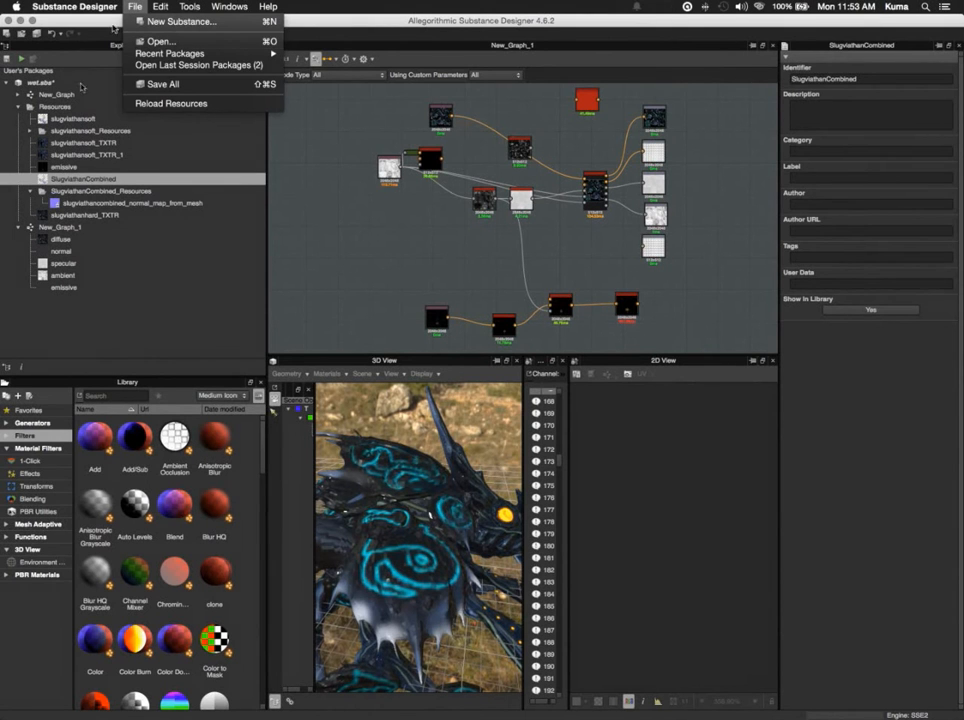
pyautogui.click(57, 110)
# - Link the 3D mesh slugviathanhard.OBJ from the Desktop's substance work folder into the package's Resources folder
pyautogui.click(56, 106)
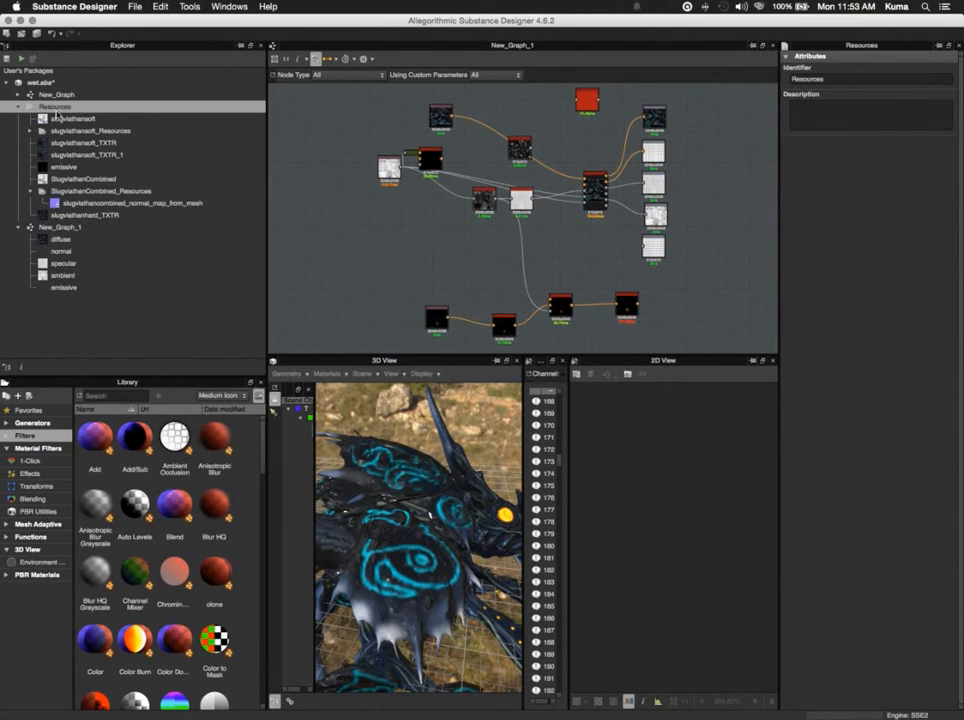
pyautogui.rightClick(60, 108)
pyautogui.moveTo(120, 141)
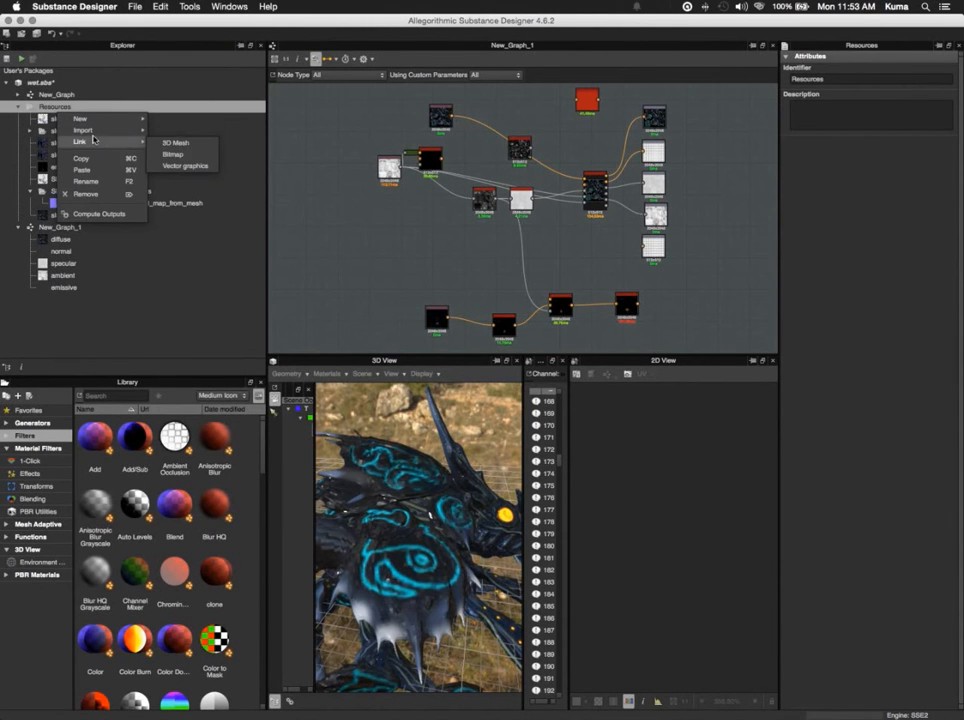
pyautogui.click(173, 154)
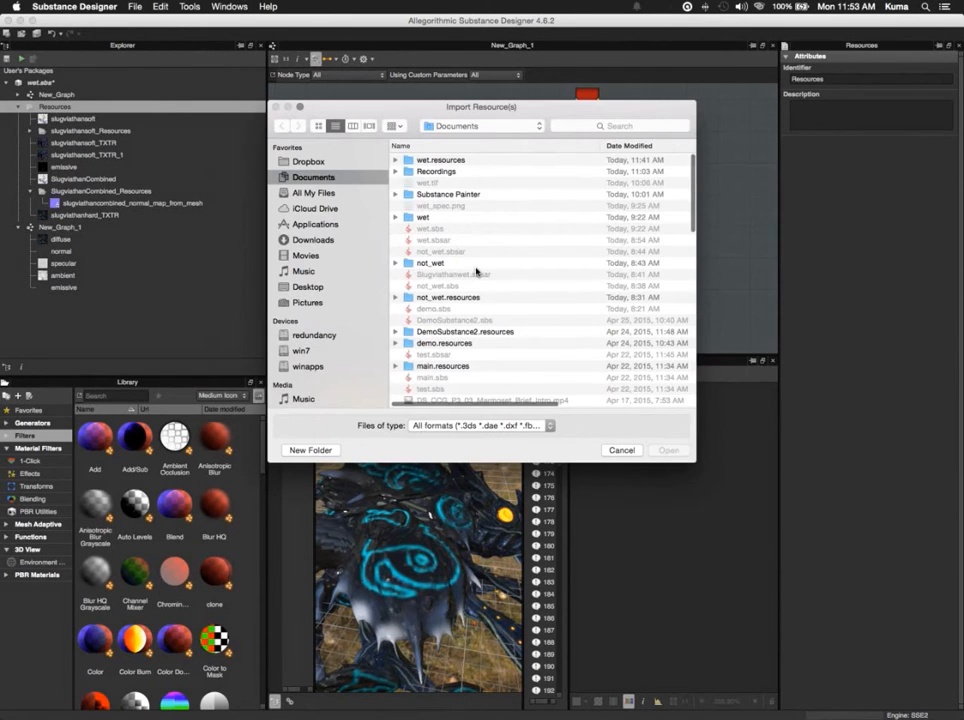
pyautogui.scroll(-3, 525, 323)
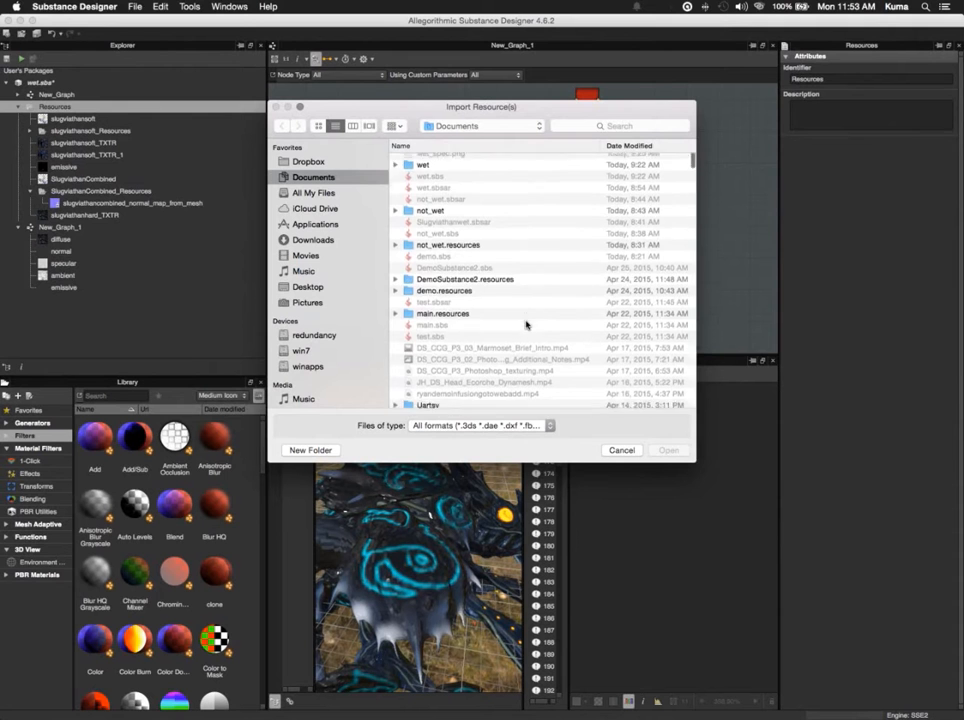
pyautogui.scroll(-10, 525, 323)
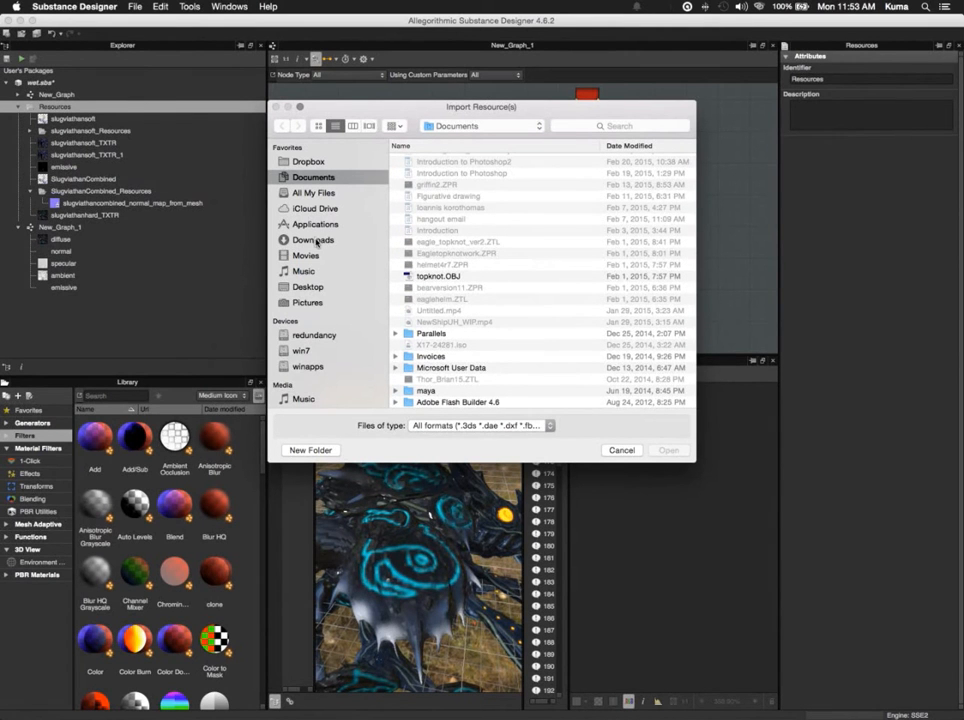
pyautogui.click(298, 286)
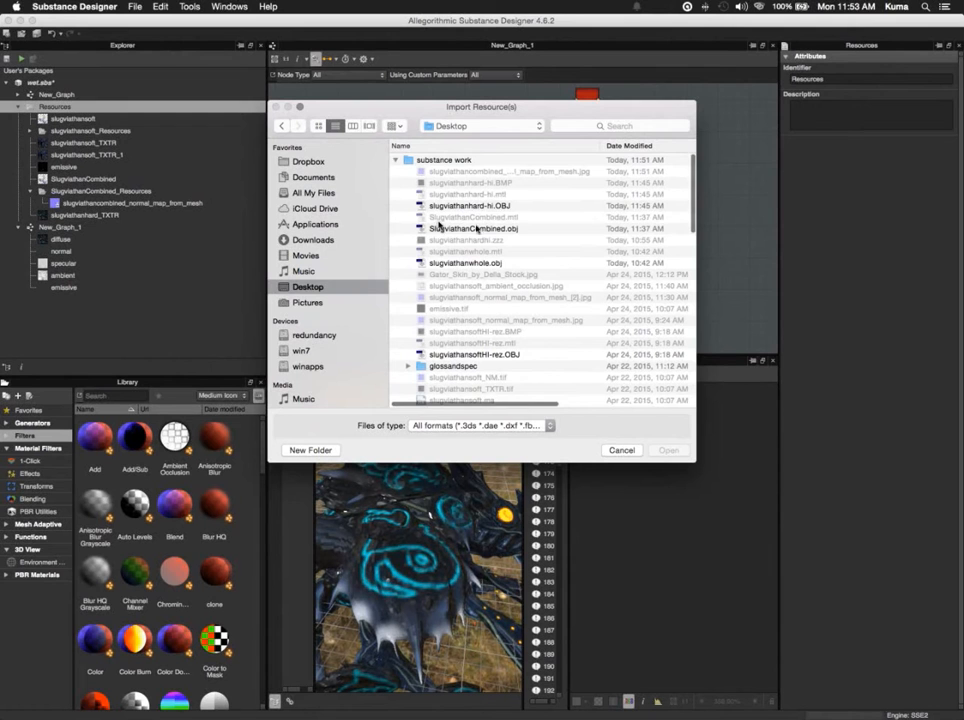
pyautogui.click(467, 207)
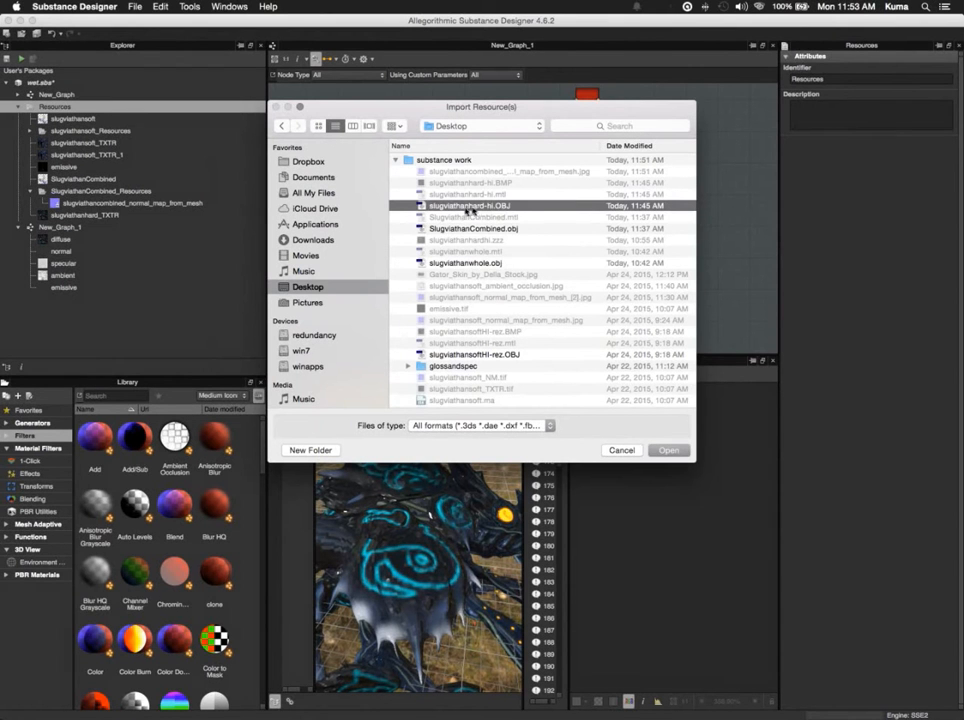
pyautogui.scroll(-5, 487, 322)
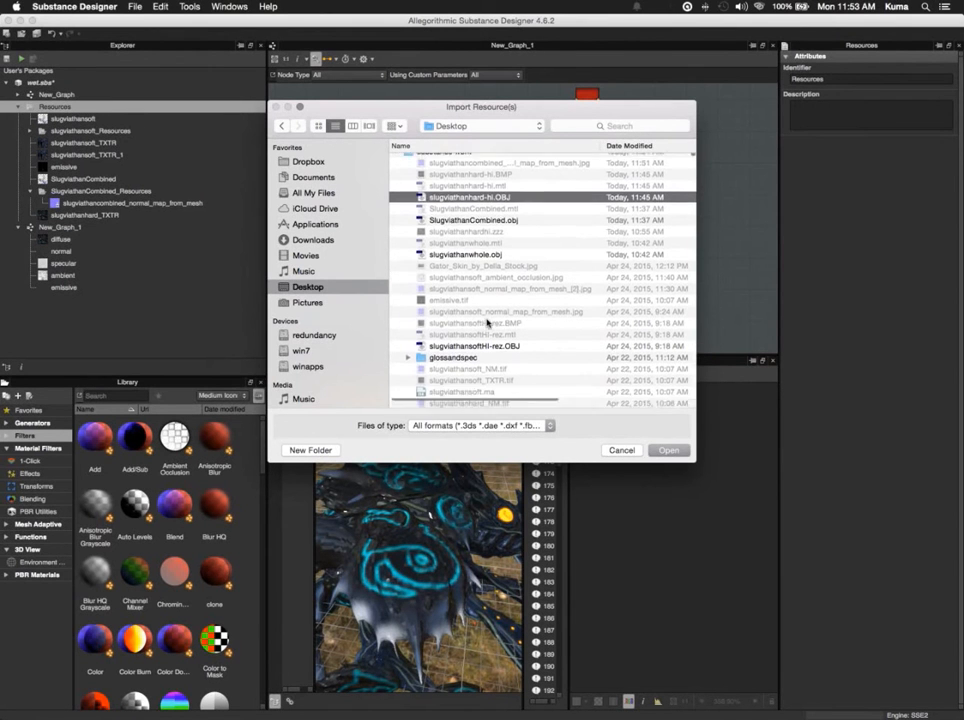
pyautogui.scroll(-2, 487, 322)
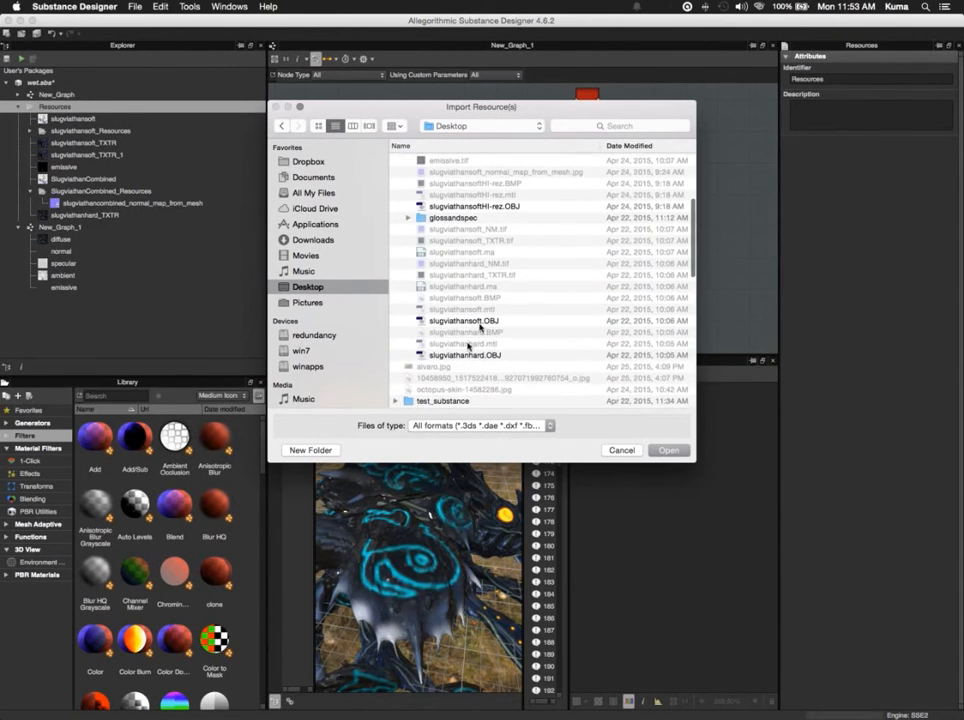
pyautogui.click(461, 355)
pyautogui.doubleClick(461, 355)
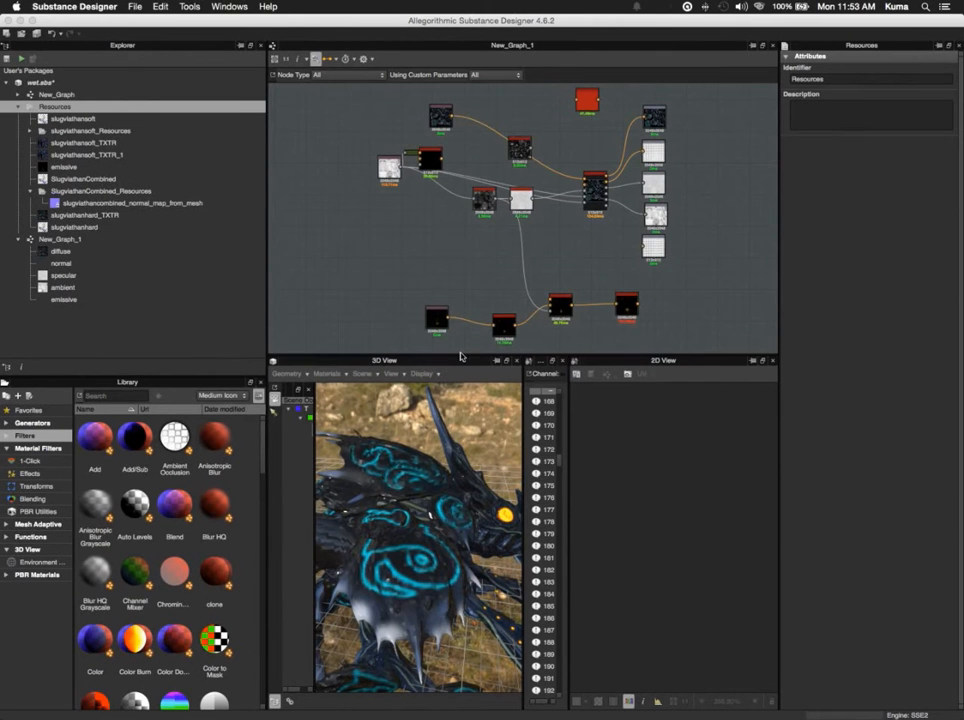
# - Set up model information baking for slugviathanhard and remove slugviathansoftHI-rez.OBJ from the Normal Map from Mesh baker's high definition meshes
pyautogui.rightClick(115, 229)
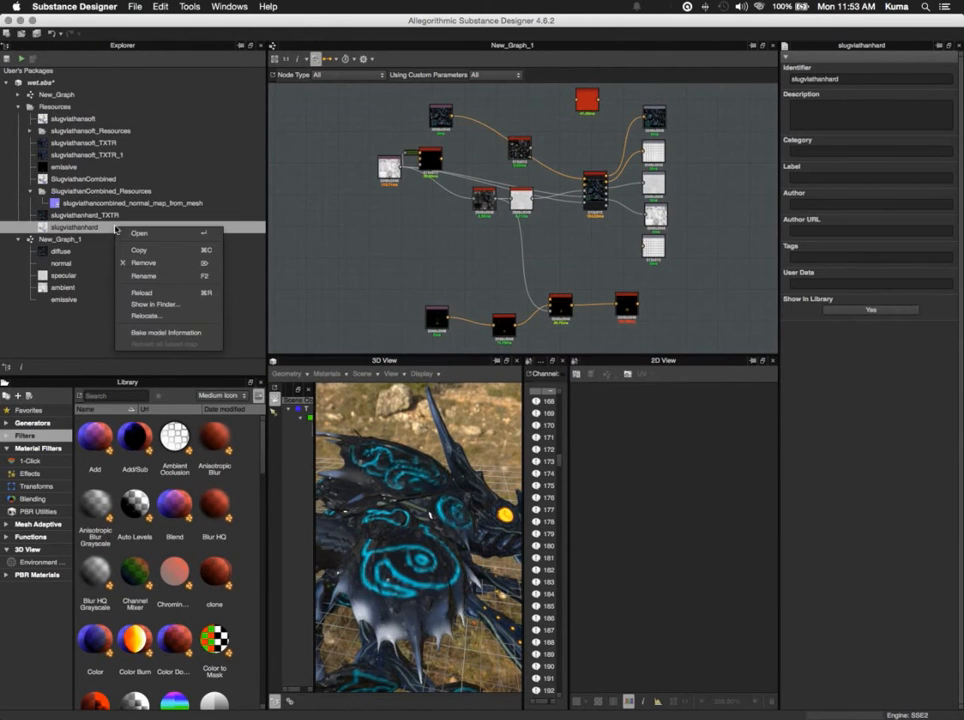
pyautogui.click(166, 333)
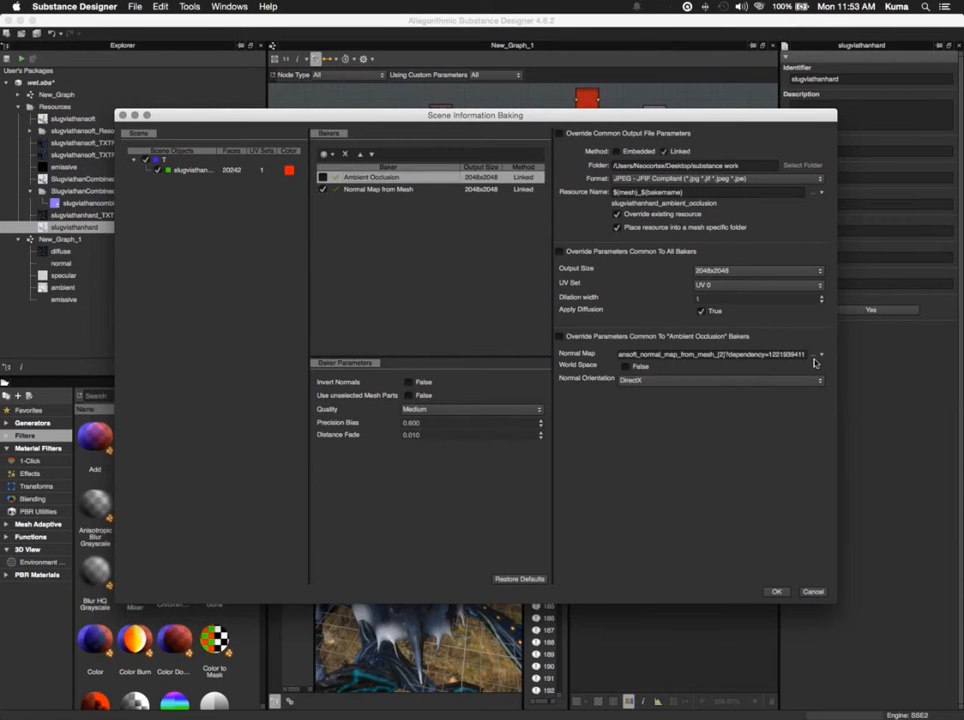
pyautogui.click(412, 189)
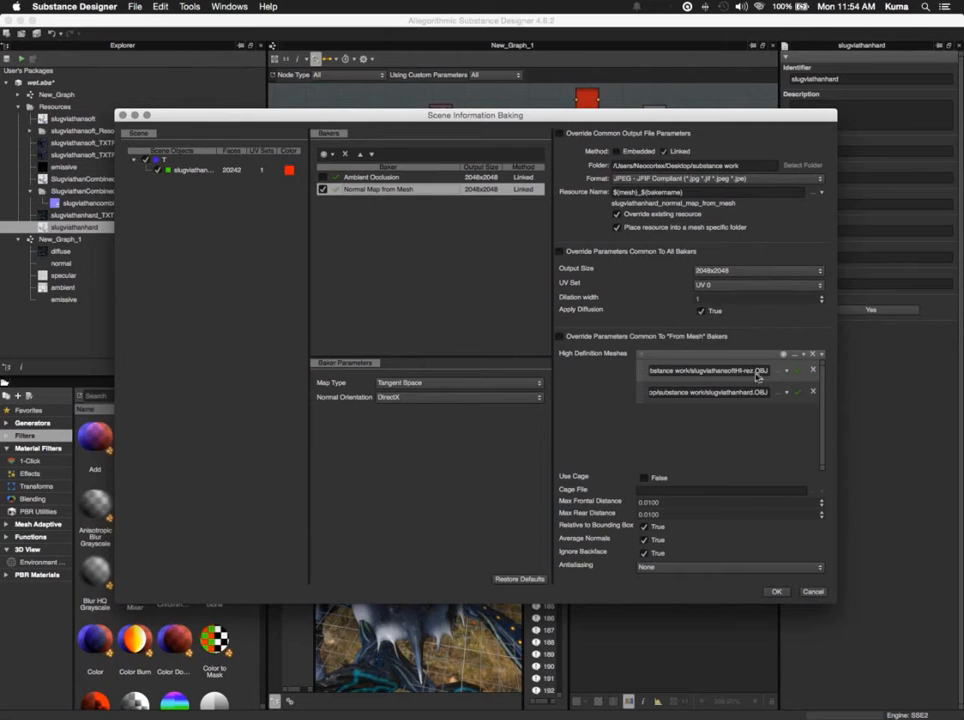
pyautogui.click(814, 371)
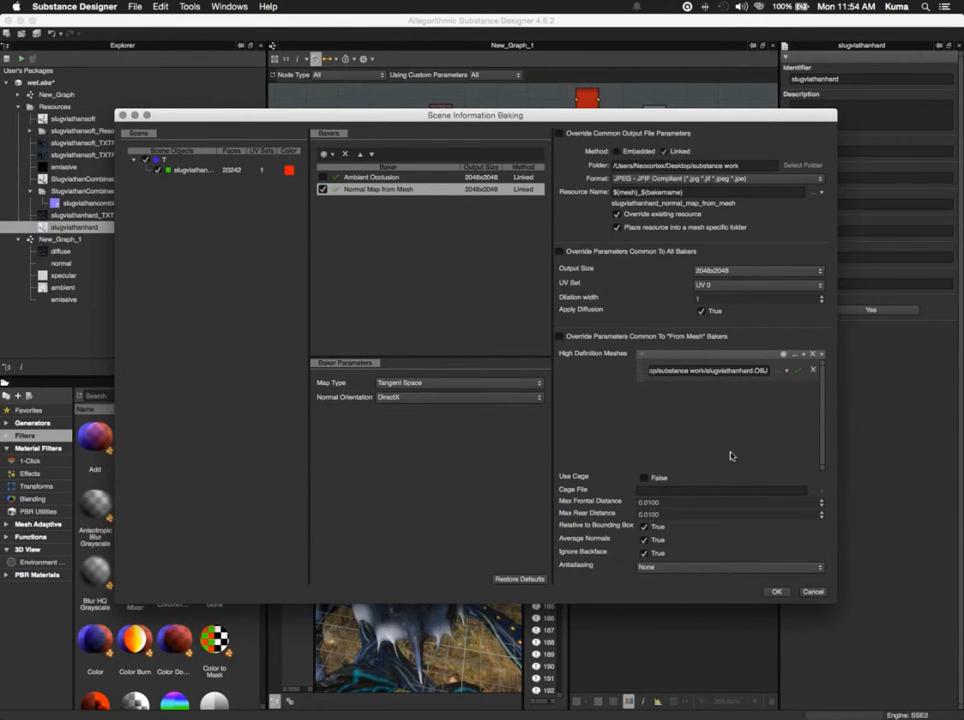
# - Set the normal map baker's antialiasing to Subsampling 4x4 and run the bake
pyautogui.click(772, 568)
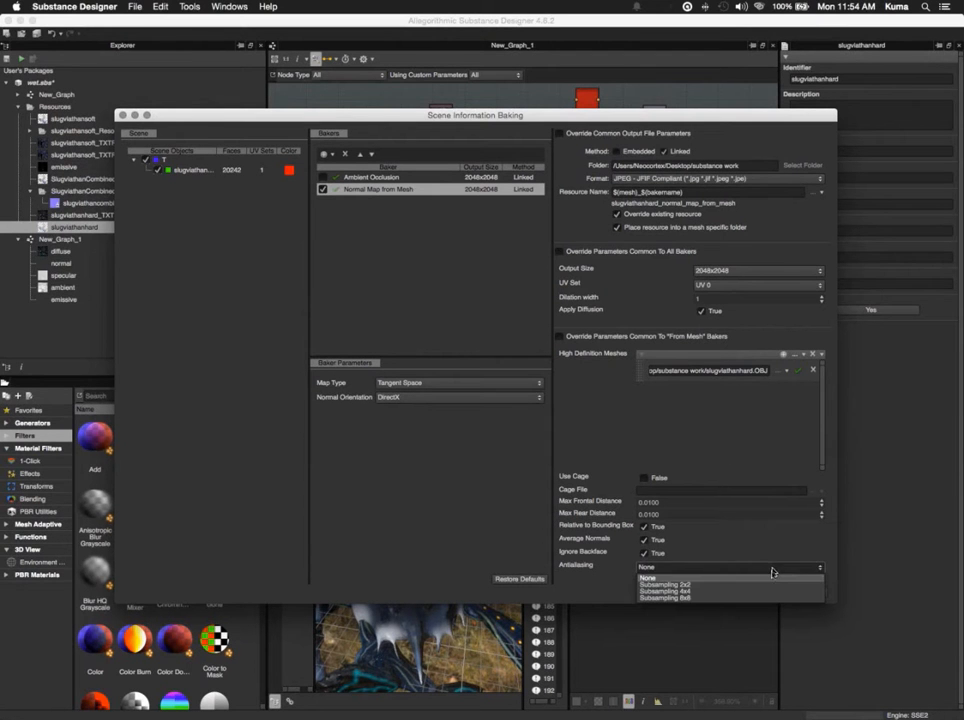
pyautogui.click(770, 591)
pyautogui.click(770, 594)
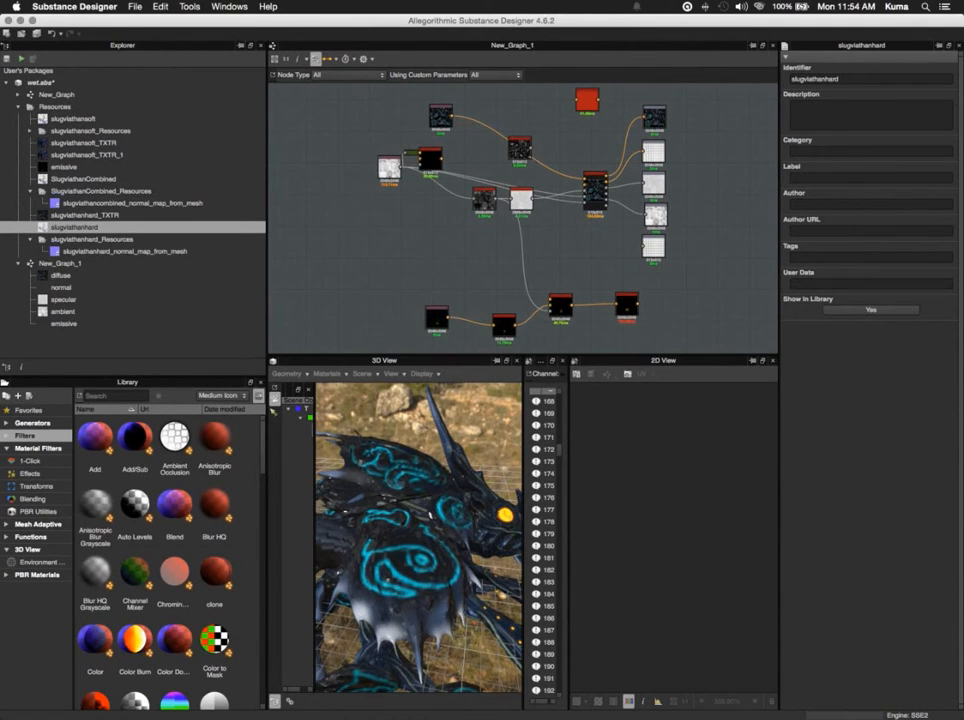
# - Add slugviathanhard_normal_map_from_mesh to the graph as a bitmap node and connect it to the normal input of the large multi-input node
pyautogui.click(147, 253)
pyautogui.moveTo(147, 258); pyautogui.dragTo(437, 225)
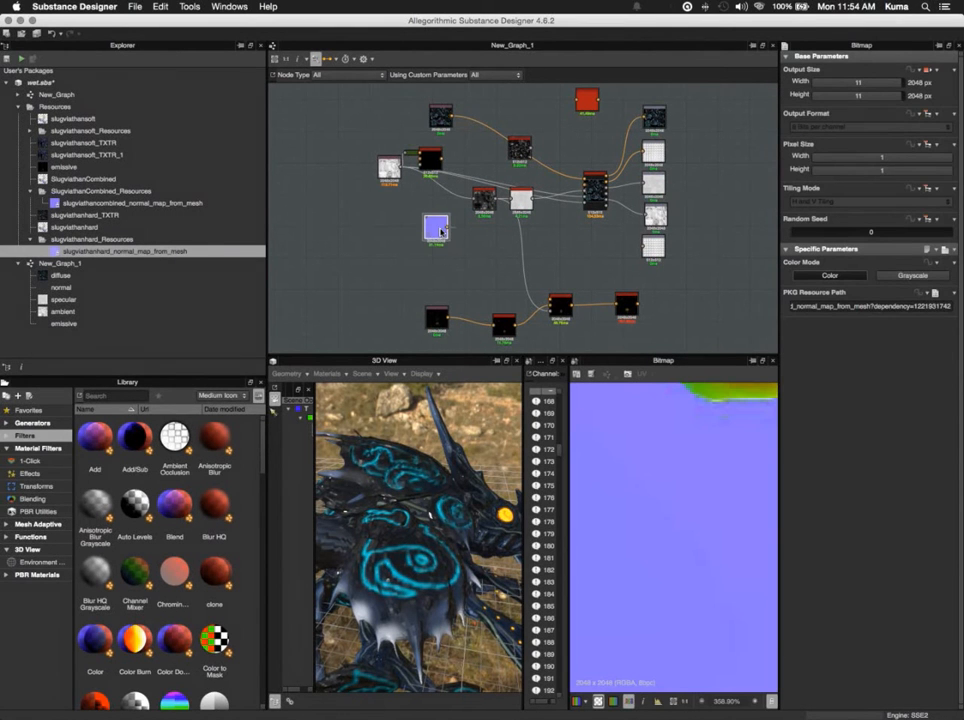
pyautogui.scroll(-10, 676, 534)
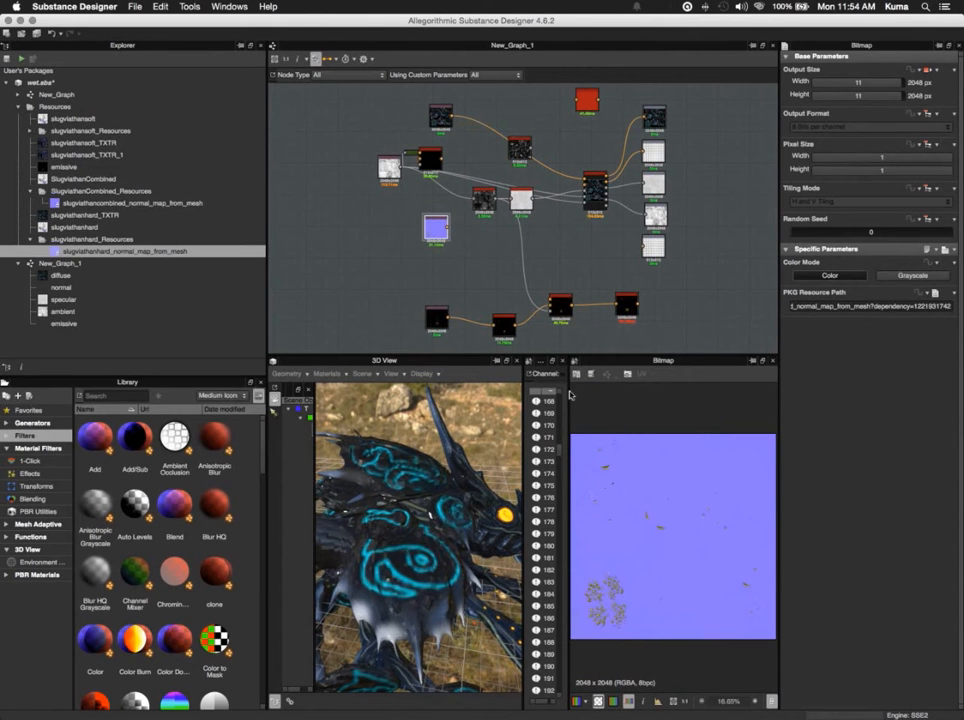
pyautogui.moveTo(447, 228); pyautogui.dragTo(585, 186)
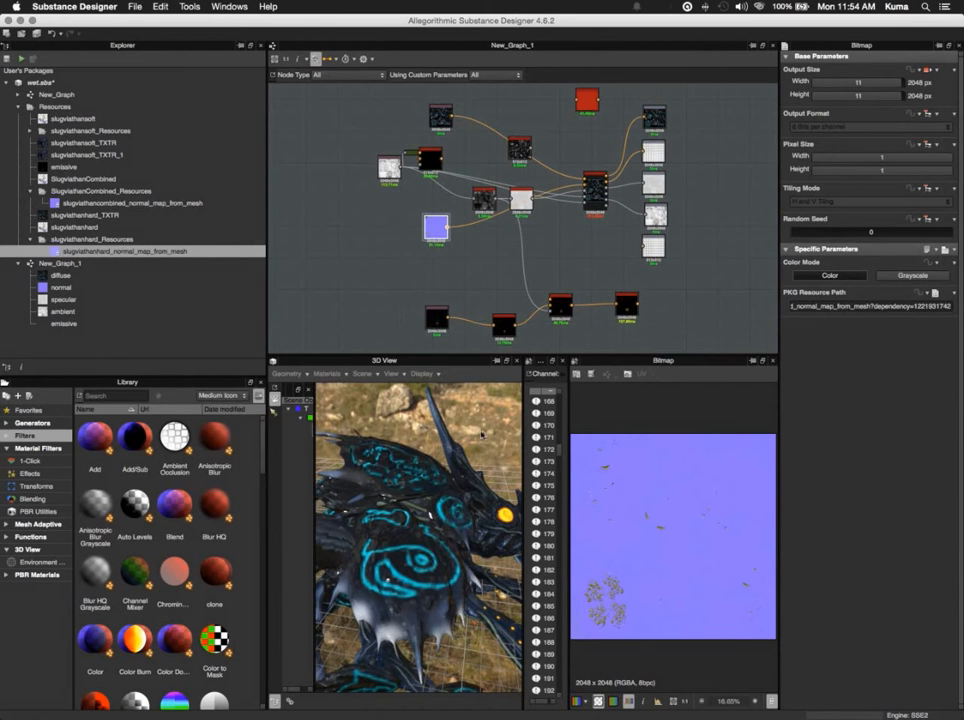
# - Hide the grid in the 3D view and inspect the creature mesh with the new normal map from several angles
pyautogui.moveTo(475, 425); pyautogui.dragTo(618, 612)
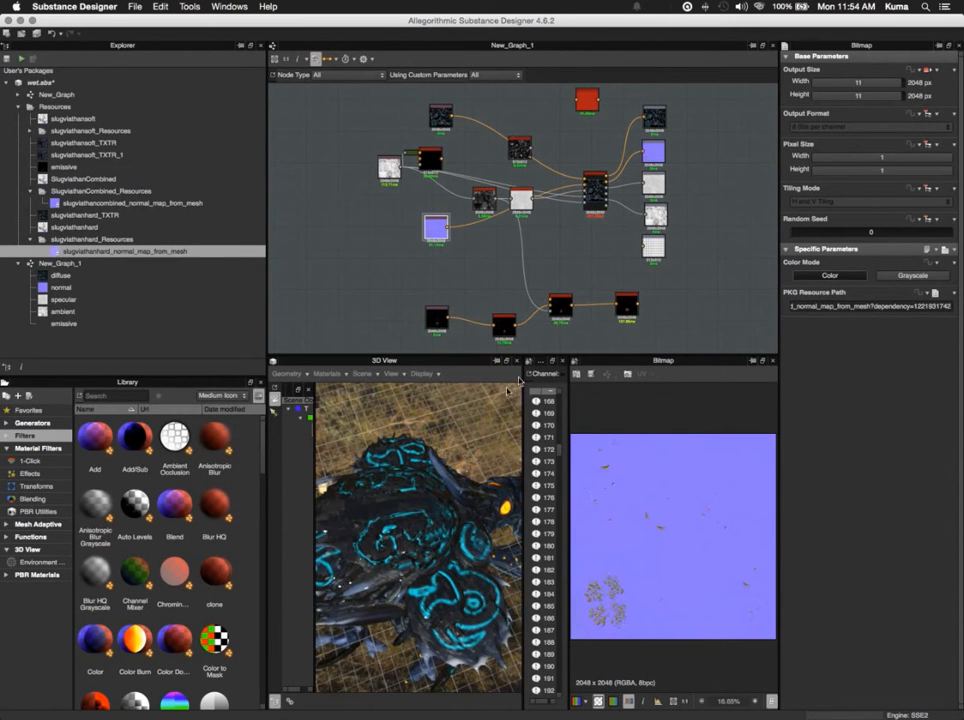
pyautogui.moveTo(477, 426); pyautogui.dragTo(446, 418)
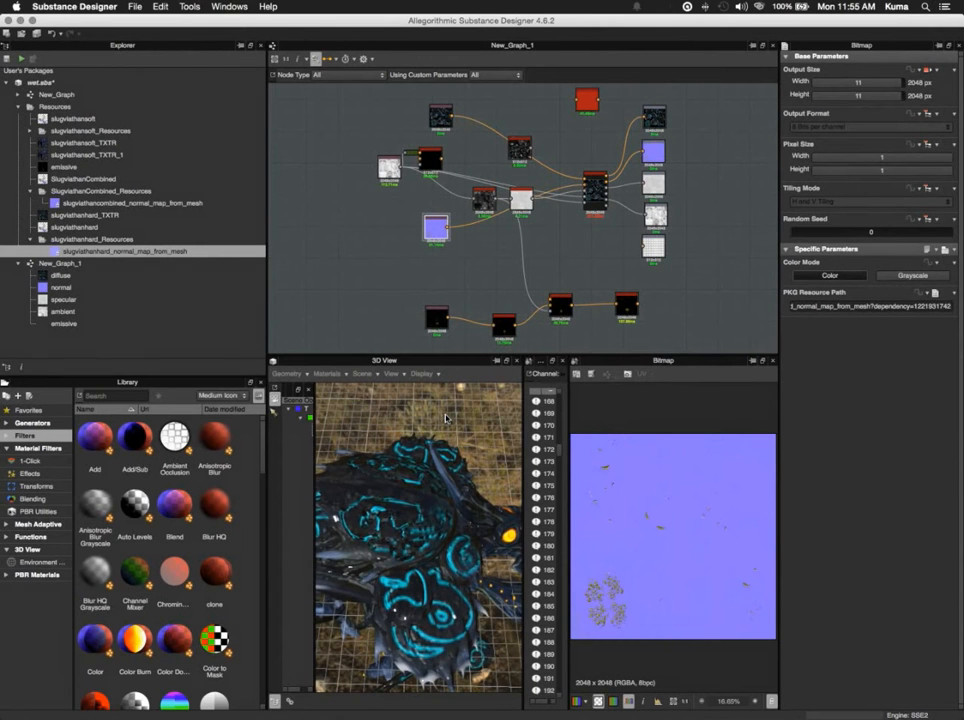
pyautogui.moveTo(446, 418); pyautogui.dragTo(480, 472, button='right')
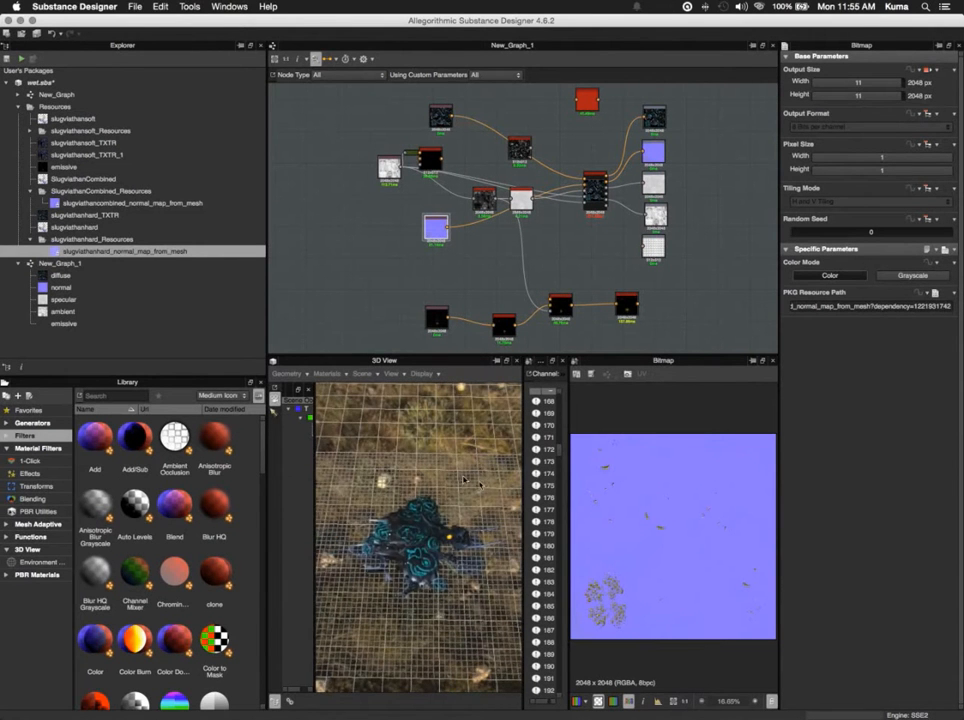
pyautogui.moveTo(464, 473); pyautogui.dragTo(425, 425)
pyautogui.click(421, 373)
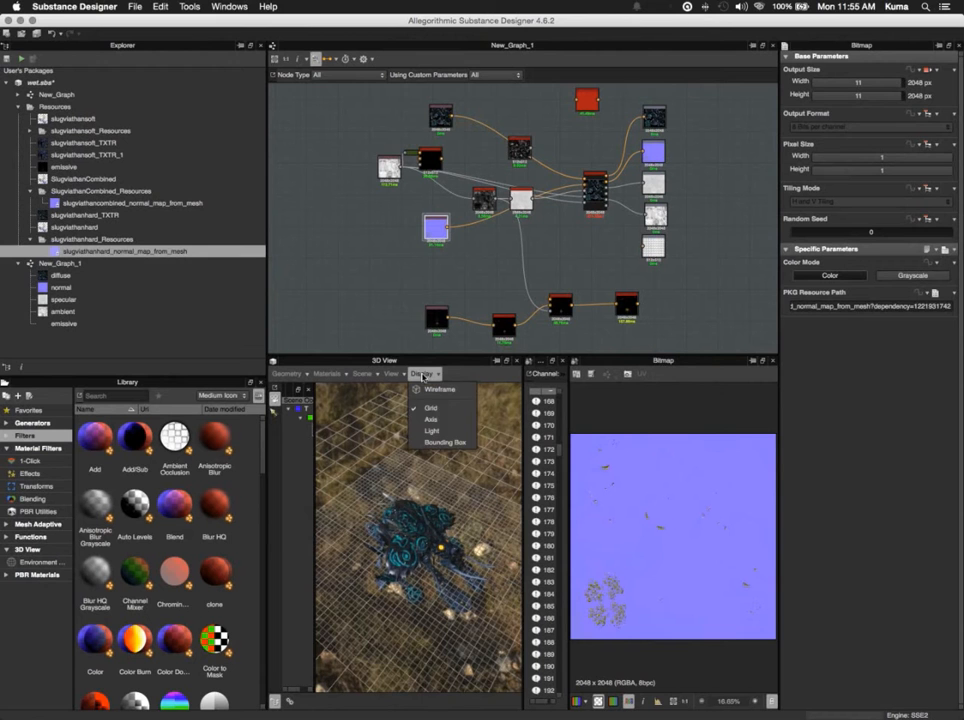
pyautogui.click(430, 407)
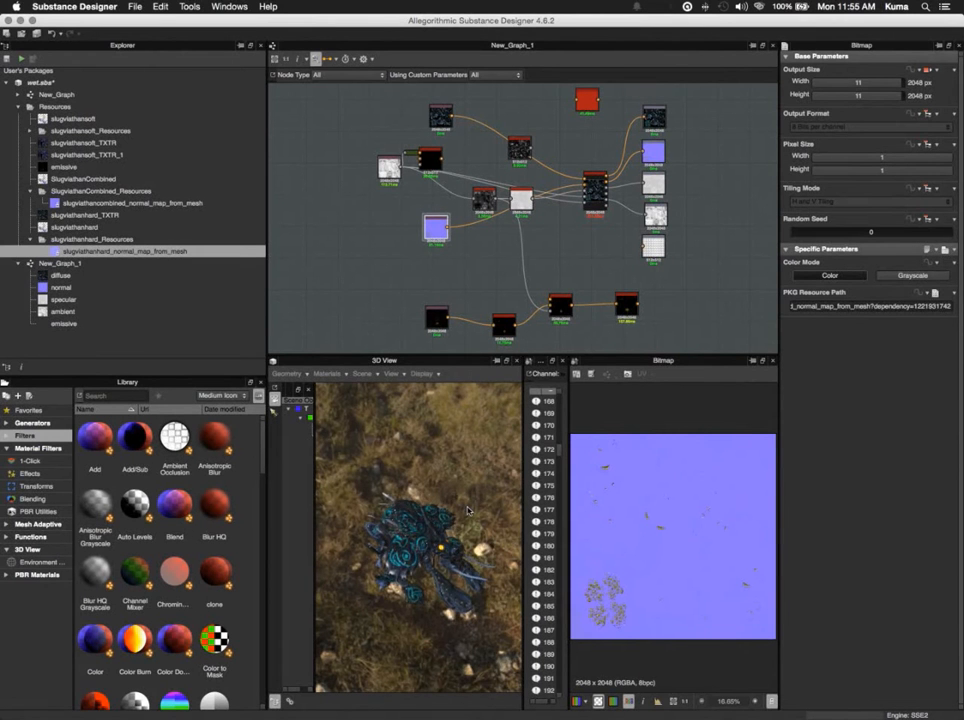
pyautogui.scroll(5, 467, 511)
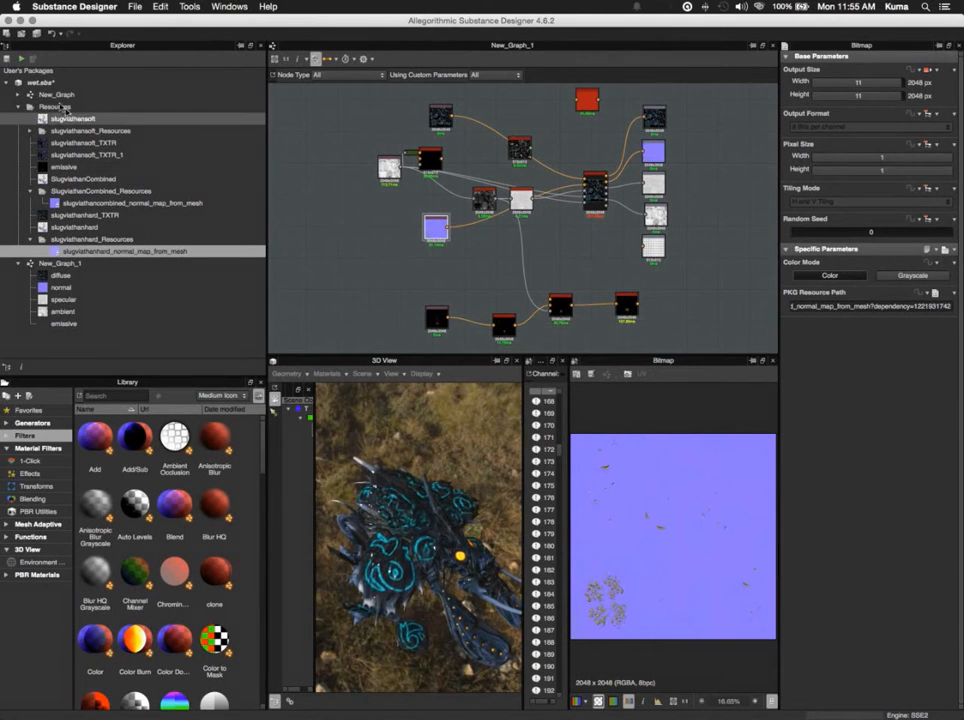
# - Open New_Graph and preview its diffuse, normal, specular, ambient and emissive outputs one after another
pyautogui.doubleClick(56, 95)
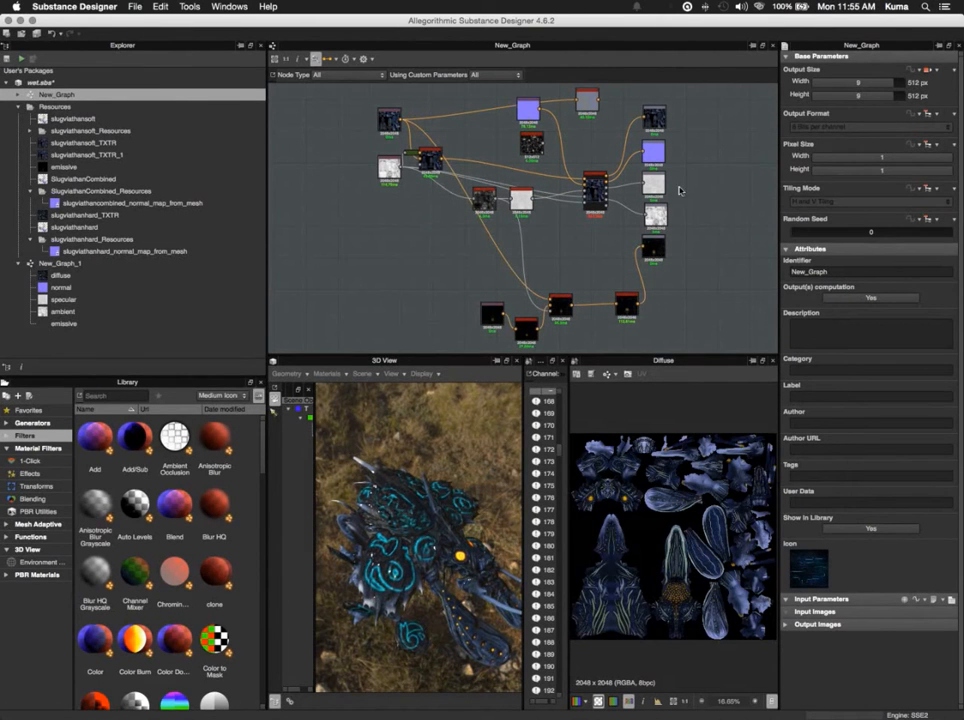
pyautogui.click(657, 118)
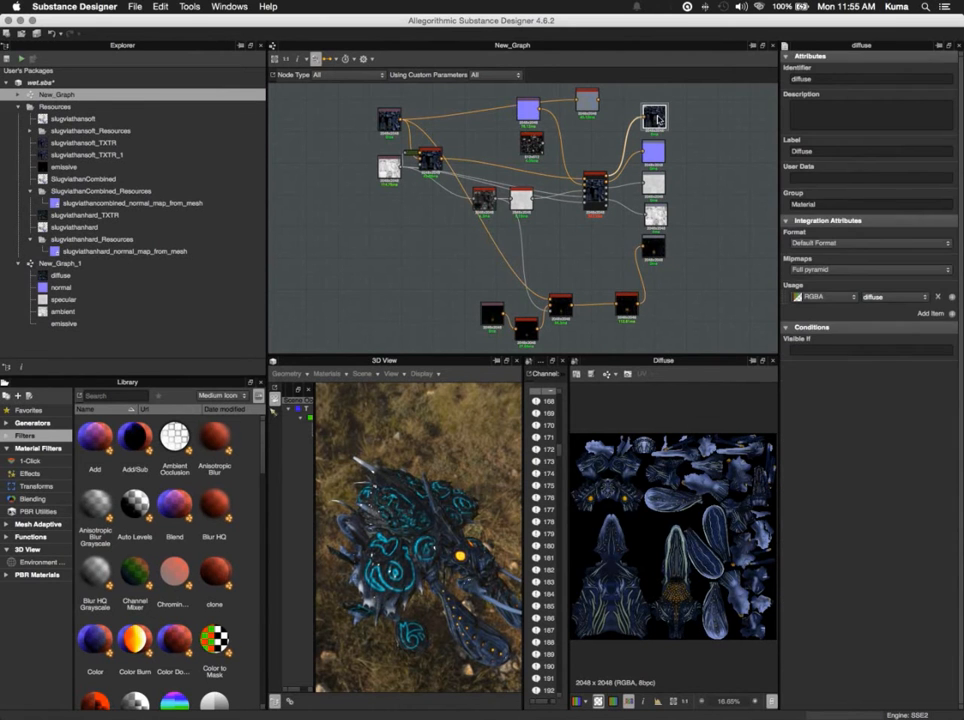
pyautogui.click(653, 151)
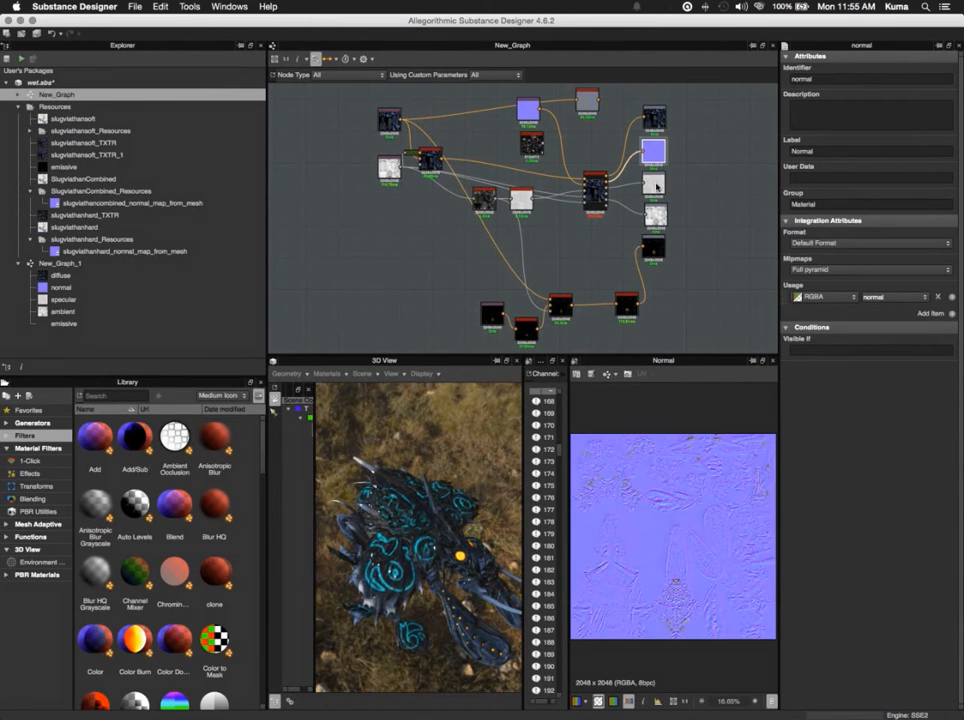
pyautogui.click(655, 184)
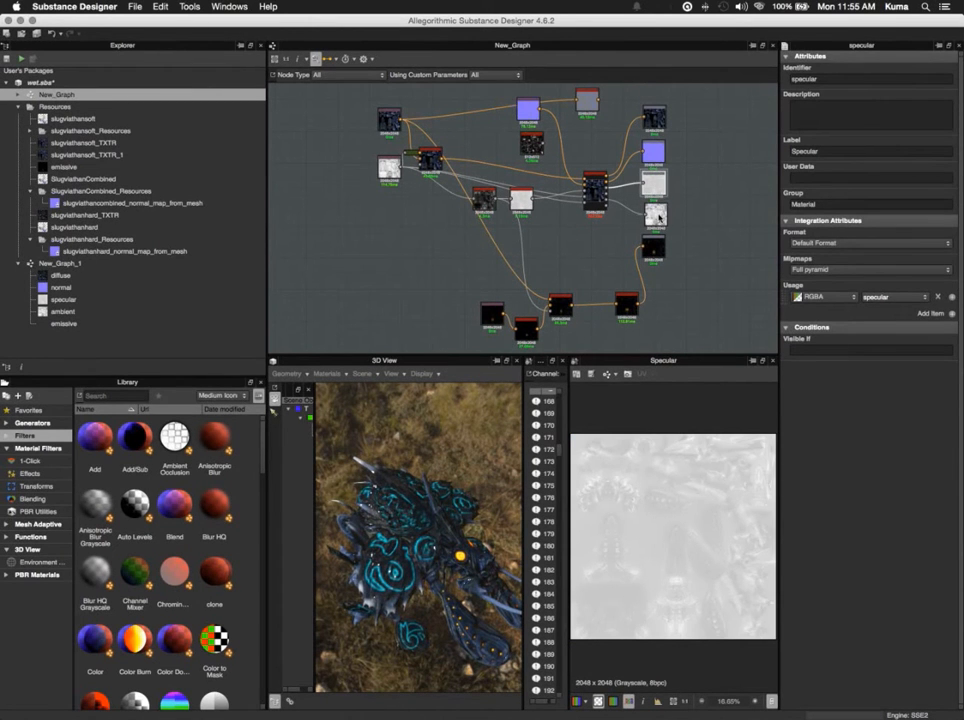
pyautogui.click(656, 214)
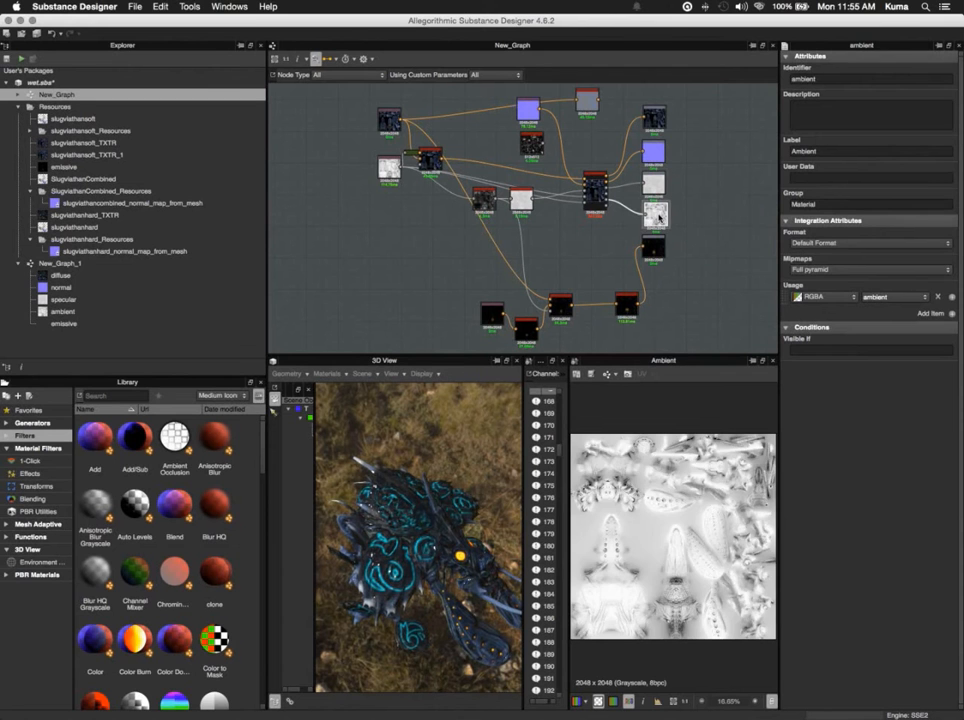
pyautogui.click(659, 254)
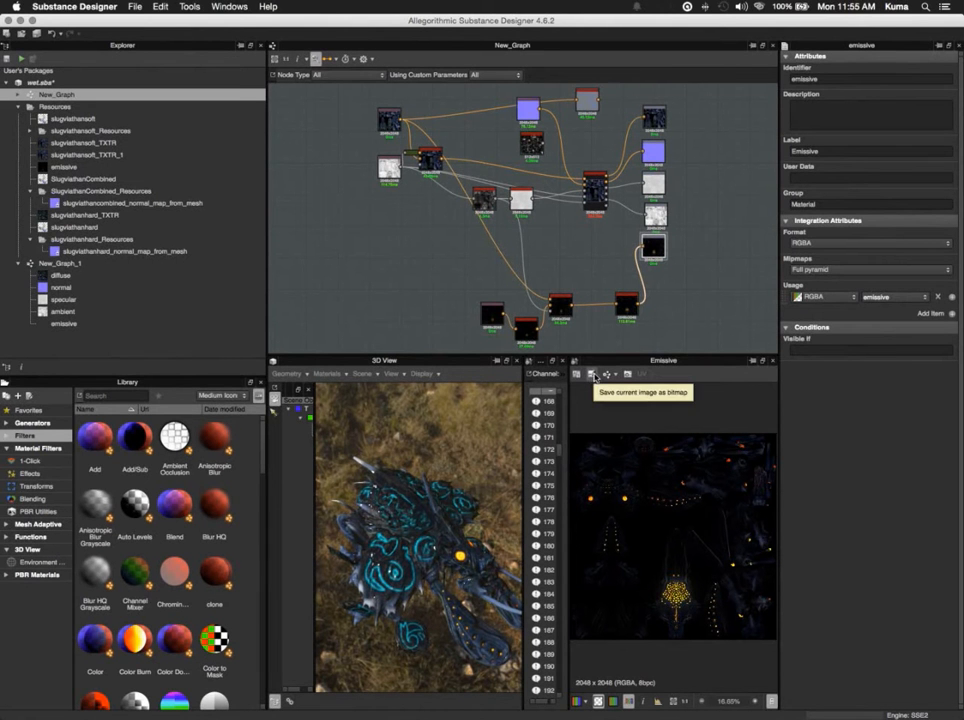
# - Start saving the emissive output as a bitmap and create a folder named textures_from_designer in the Desktop's substance work folder
pyautogui.click(592, 375)
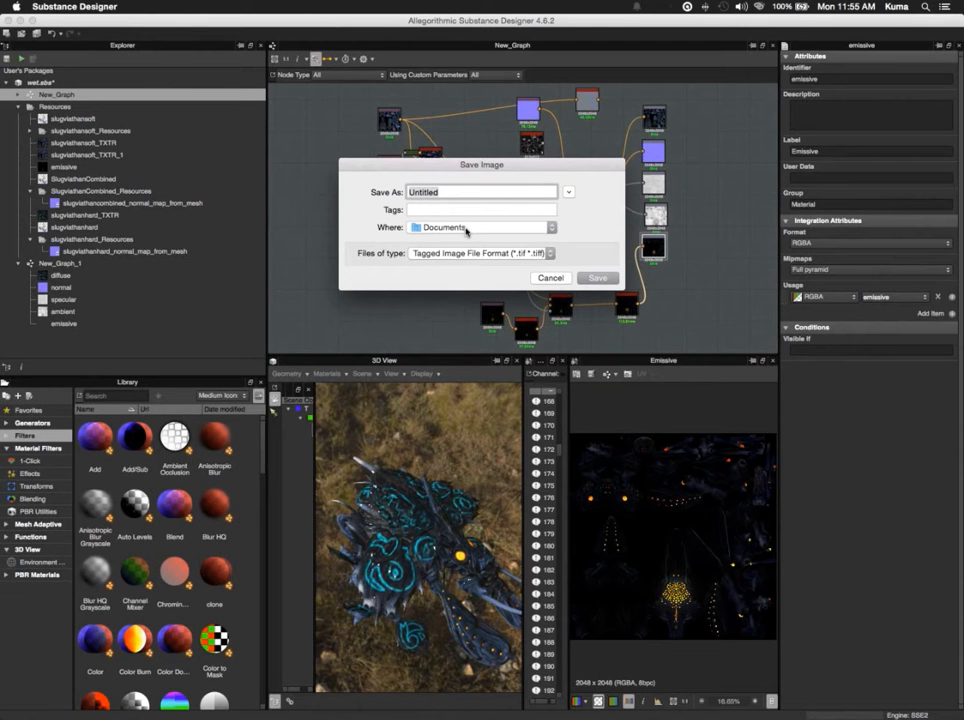
pyautogui.click(568, 192)
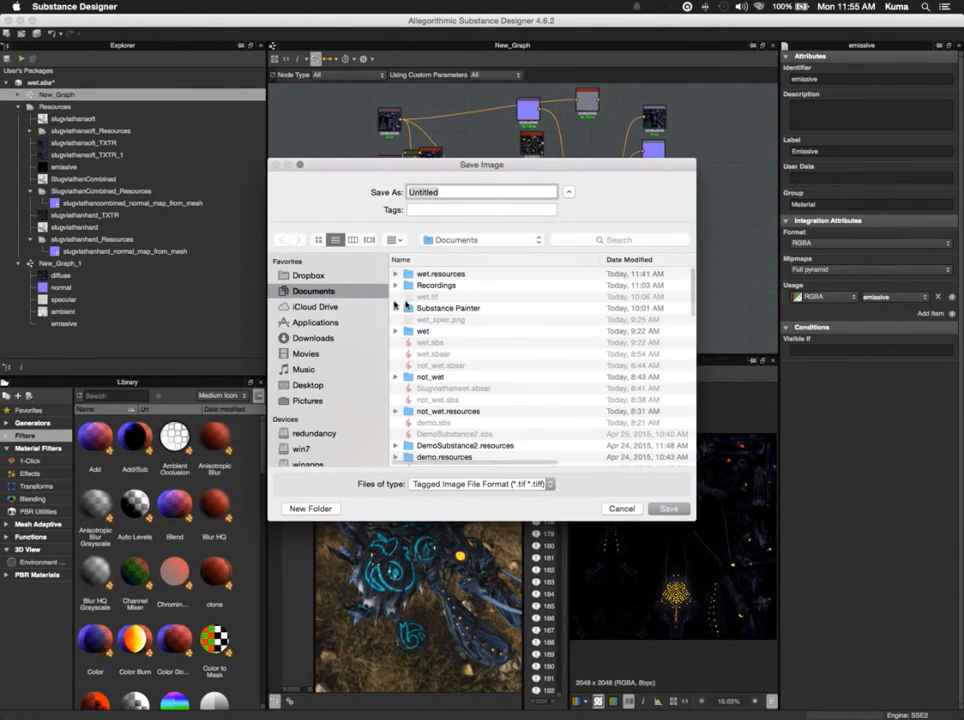
pyautogui.click(310, 385)
pyautogui.doubleClick(428, 272)
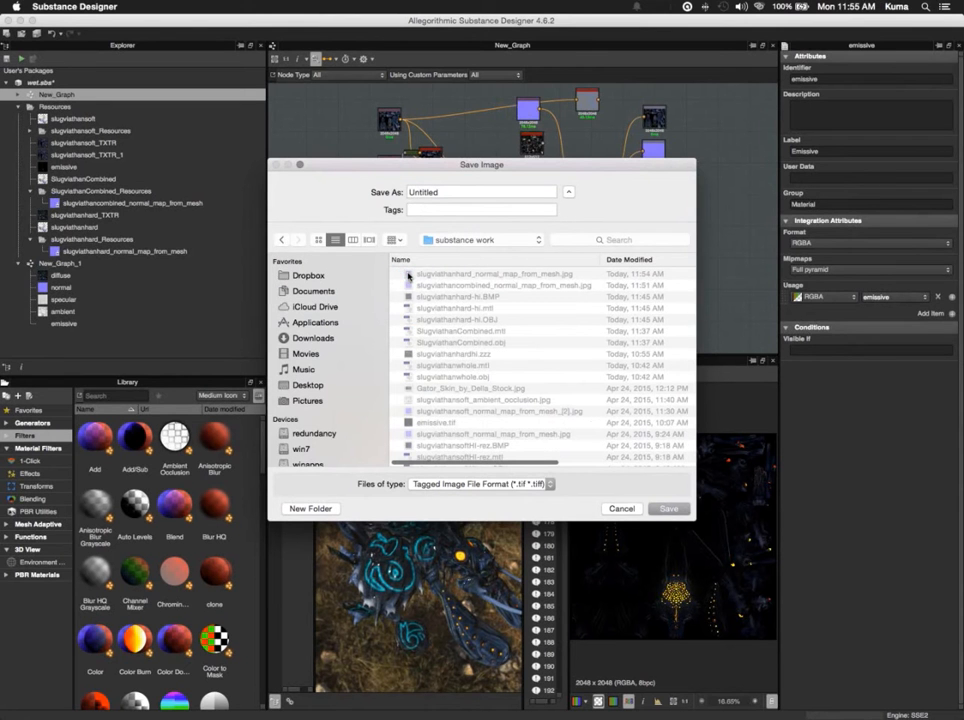
pyautogui.click(311, 509)
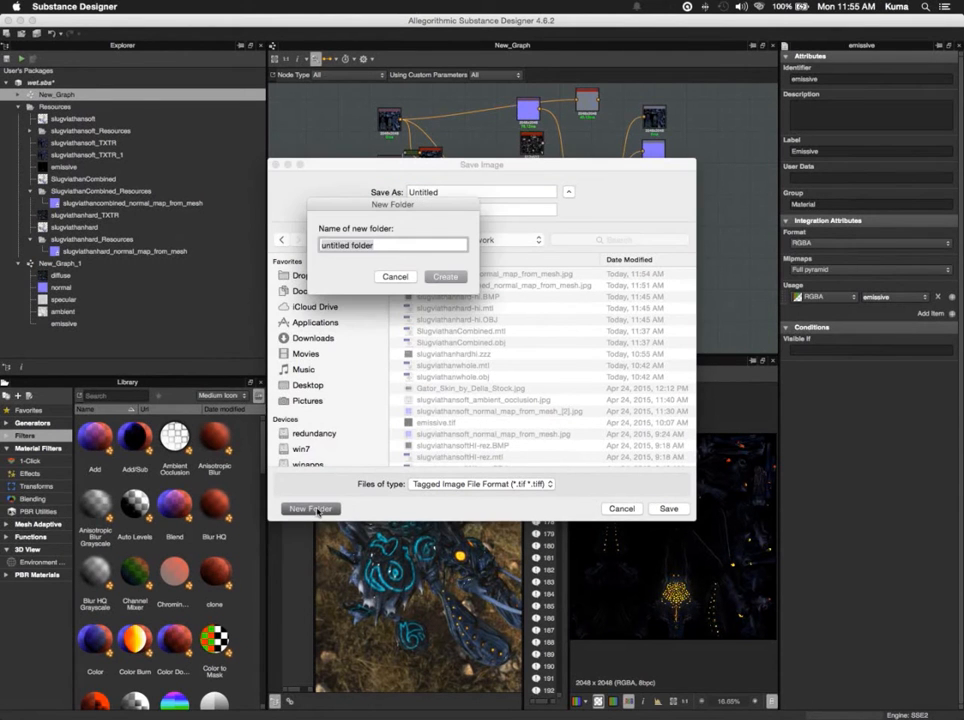
pyautogui.write('textures_from_designer')
pyautogui.press('Return')
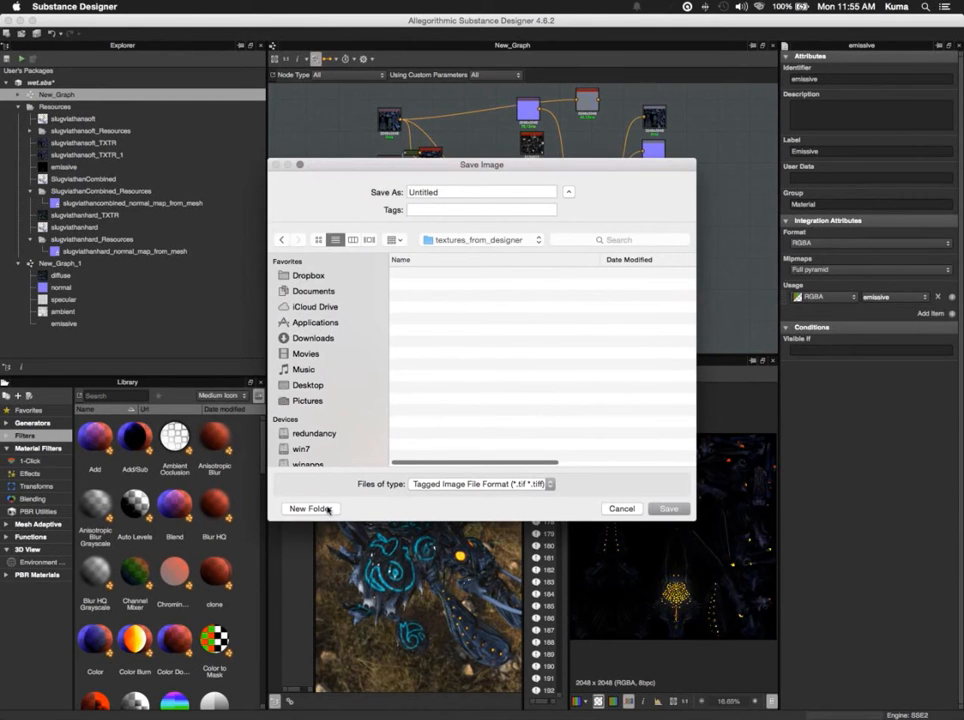
# - Save the emissive image as emissive in TIFF format in the textures_from_designer folder
pyautogui.moveTo(443, 193); pyautogui.dragTo(385, 193)
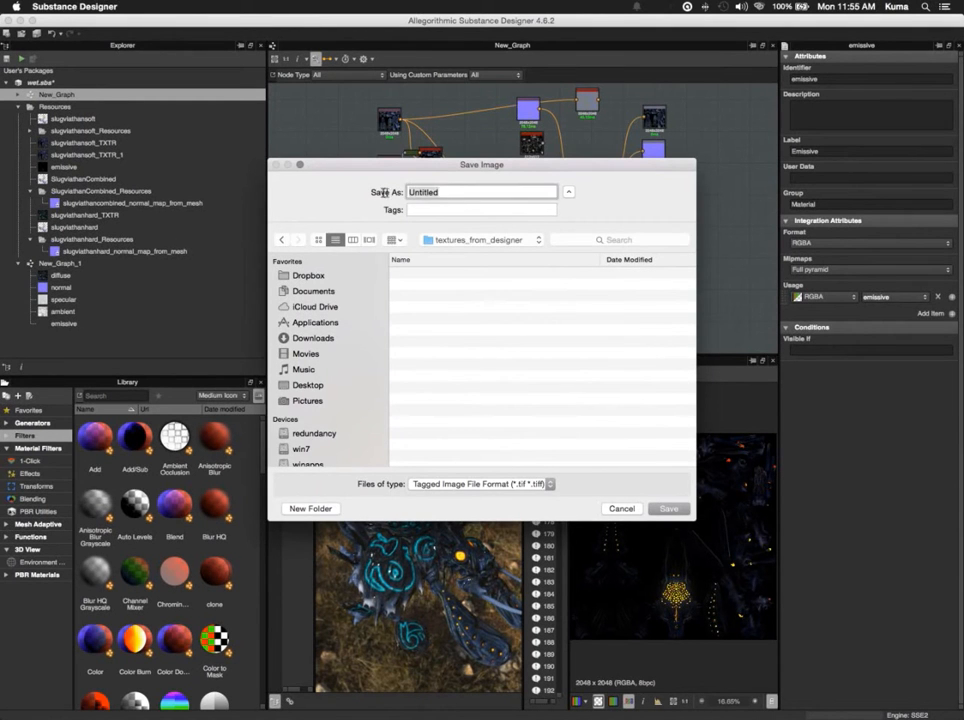
pyautogui.write('emissive')
pyautogui.press('Return')
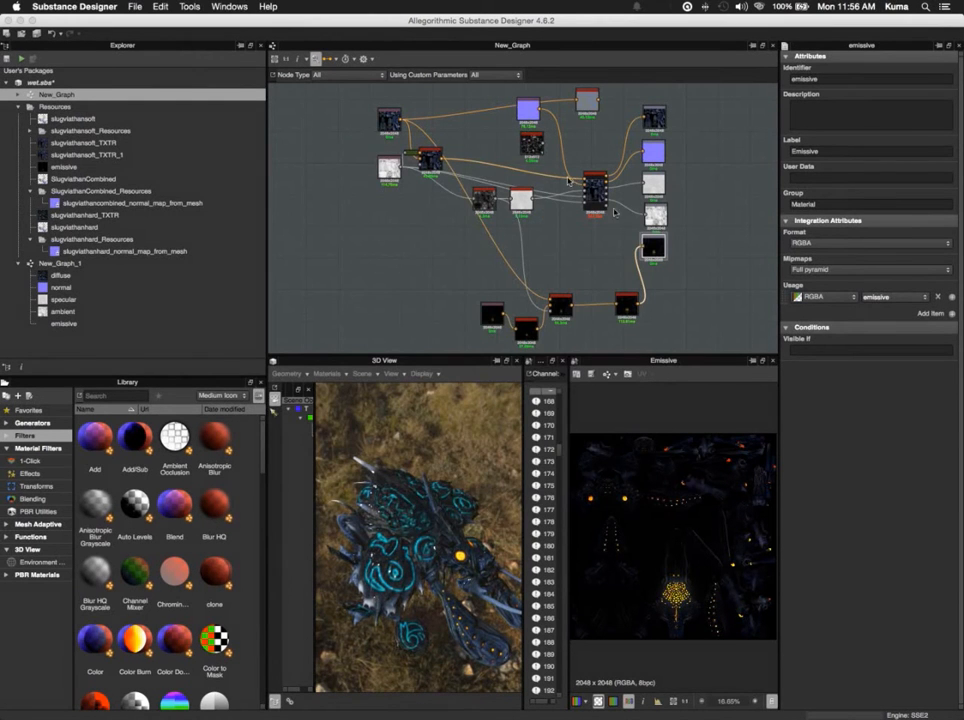
# - Save the ambient output as a TIFF bitmap named AO in the textures_from_designer folder
pyautogui.doubleClick(658, 216)
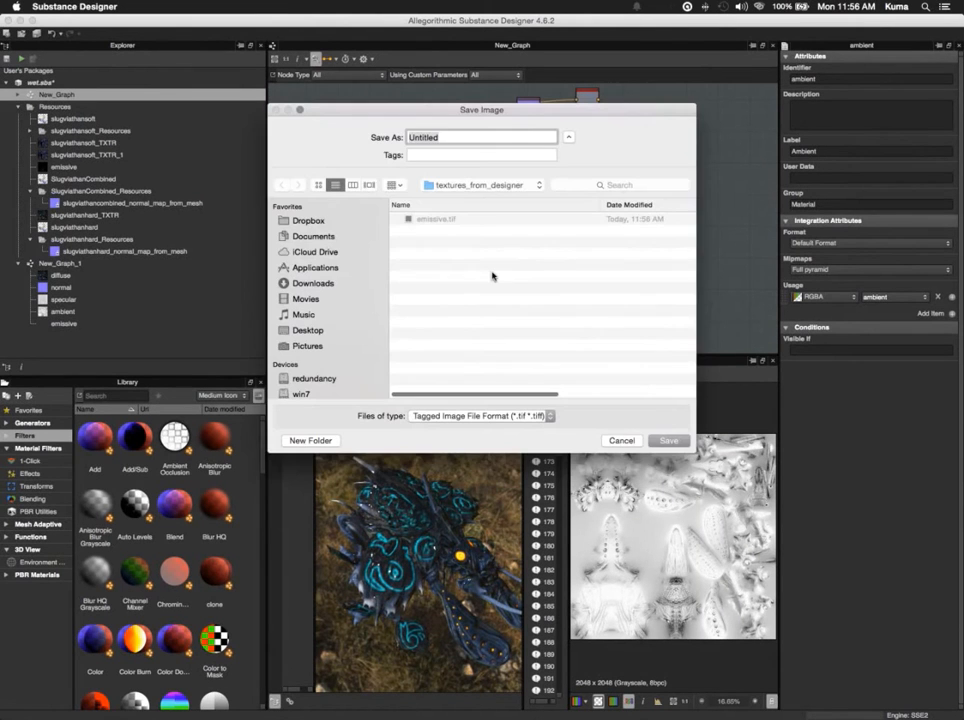
pyautogui.write('AO')
pyautogui.press('Return')
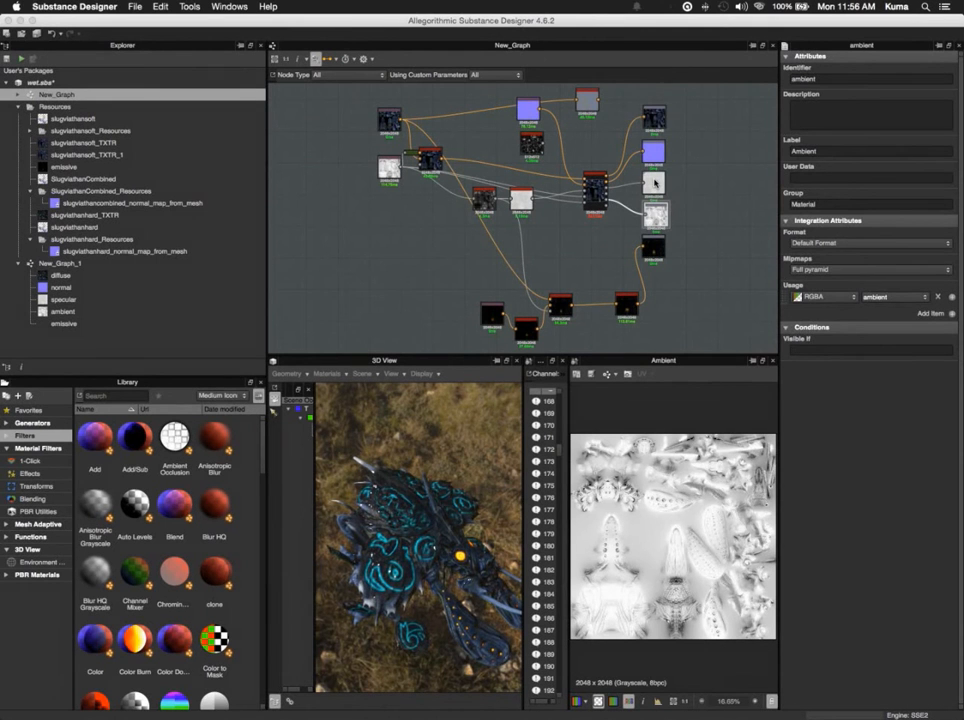
# - Save the specular output as a TIFF bitmap named specular in the textures_from_designer folder
pyautogui.click(655, 183)
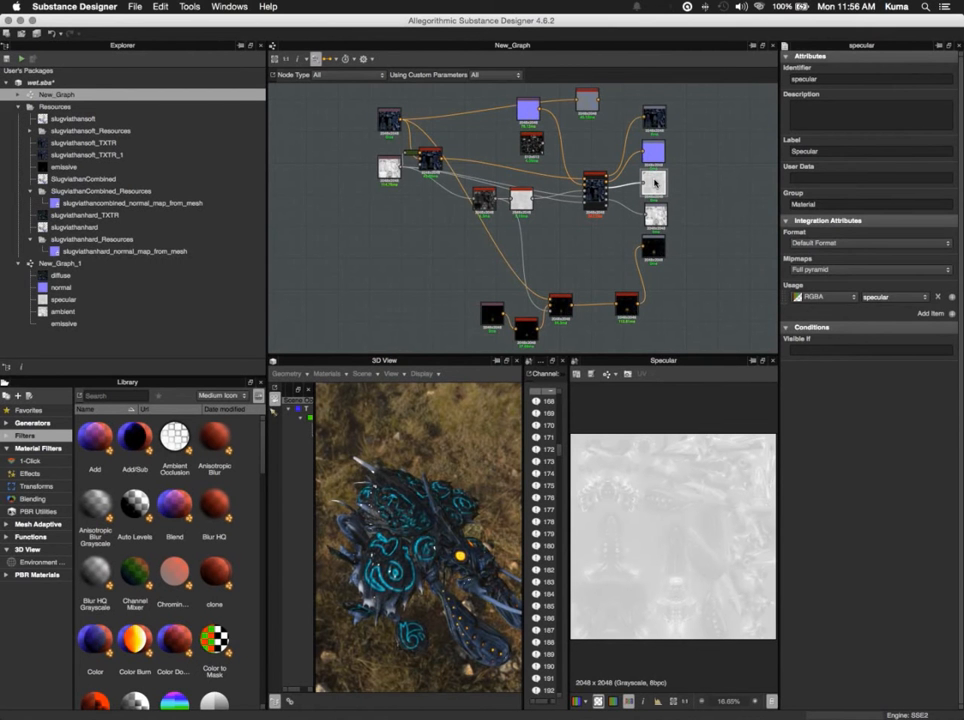
pyautogui.click(591, 374)
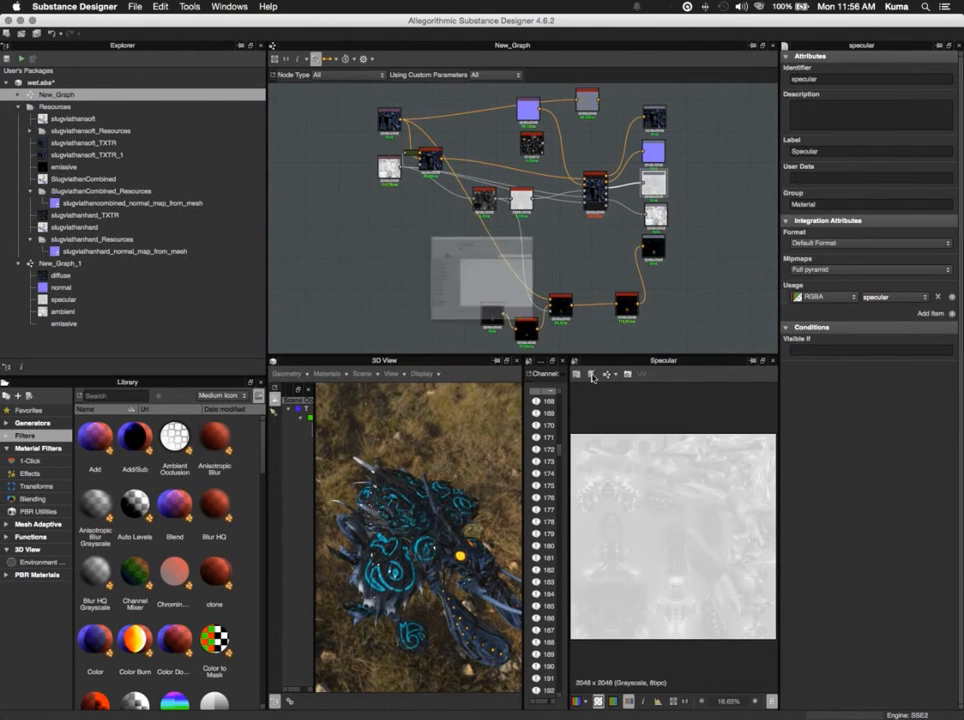
pyautogui.write('s')
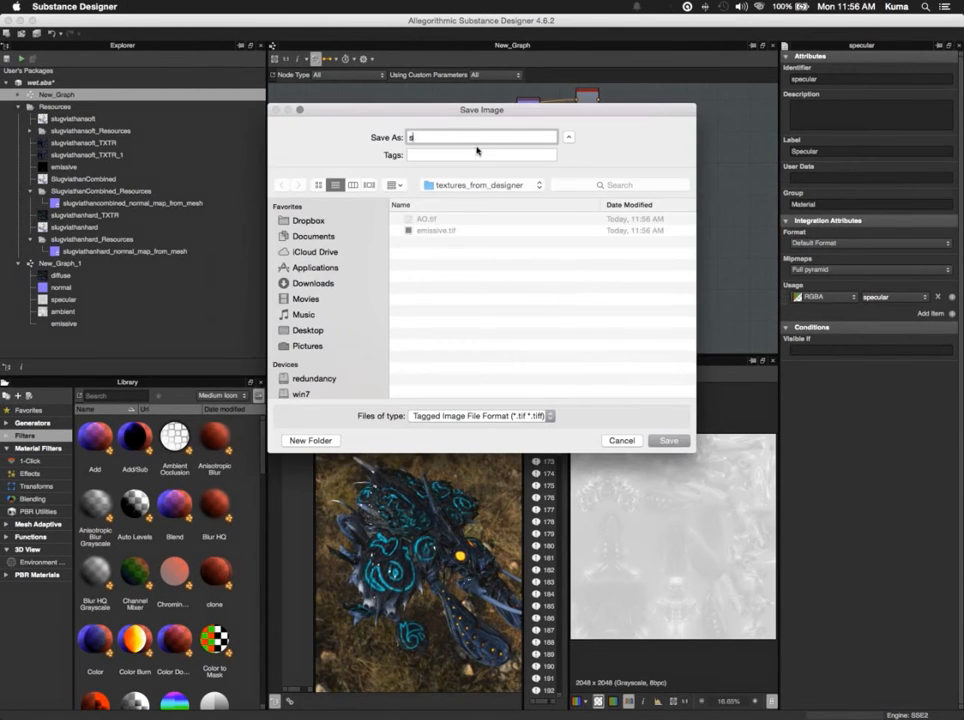
pyautogui.write('pecular')
pyautogui.press('Return')
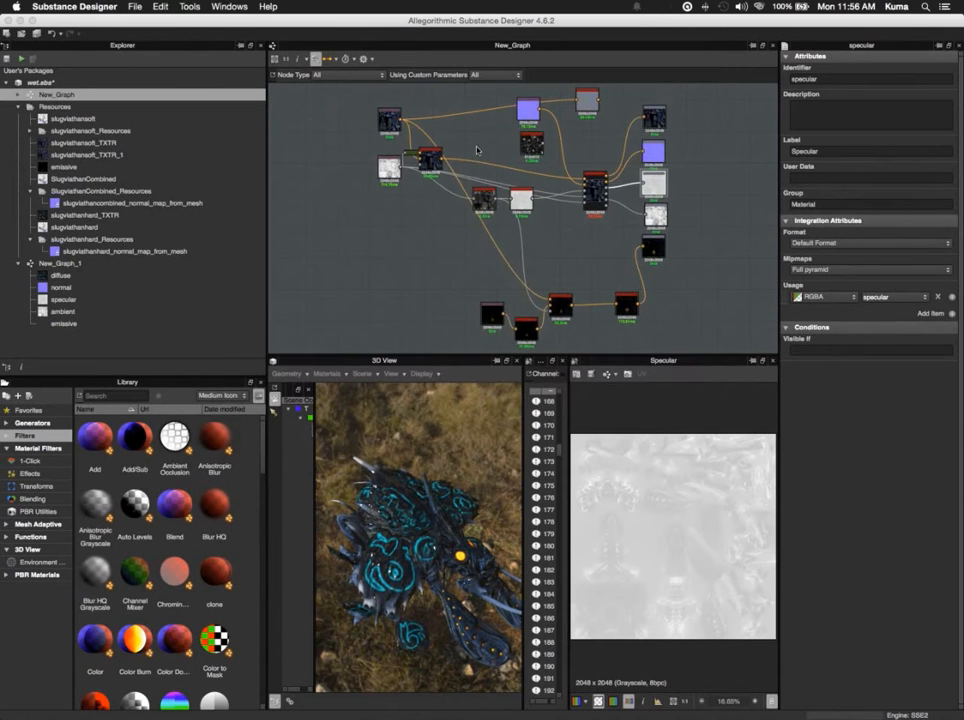
# - Save the normal output as a TIFF bitmap named normal in the textures_from_designer folder
pyautogui.doubleClick(660, 157)
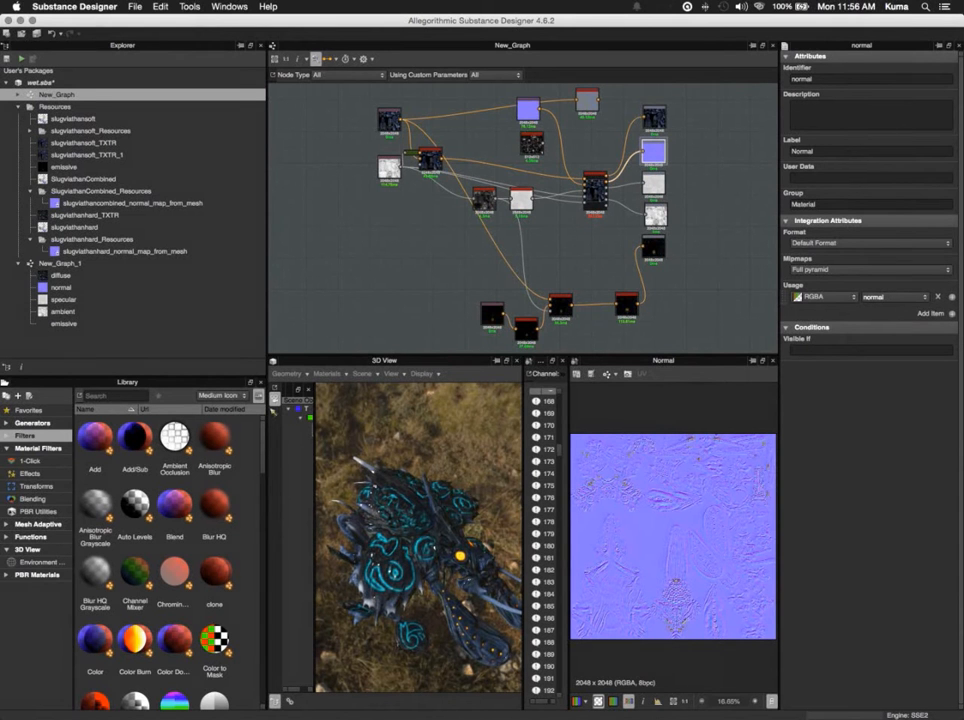
pyautogui.click(591, 374)
pyautogui.write('n')
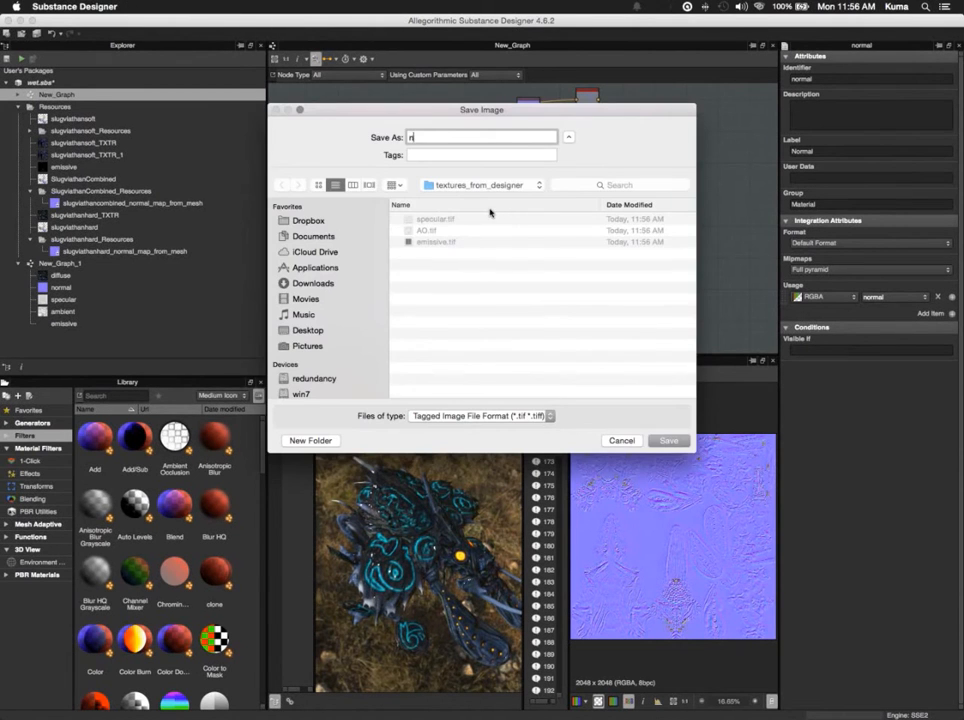
pyautogui.write('ormal')
pyautogui.press('Return')
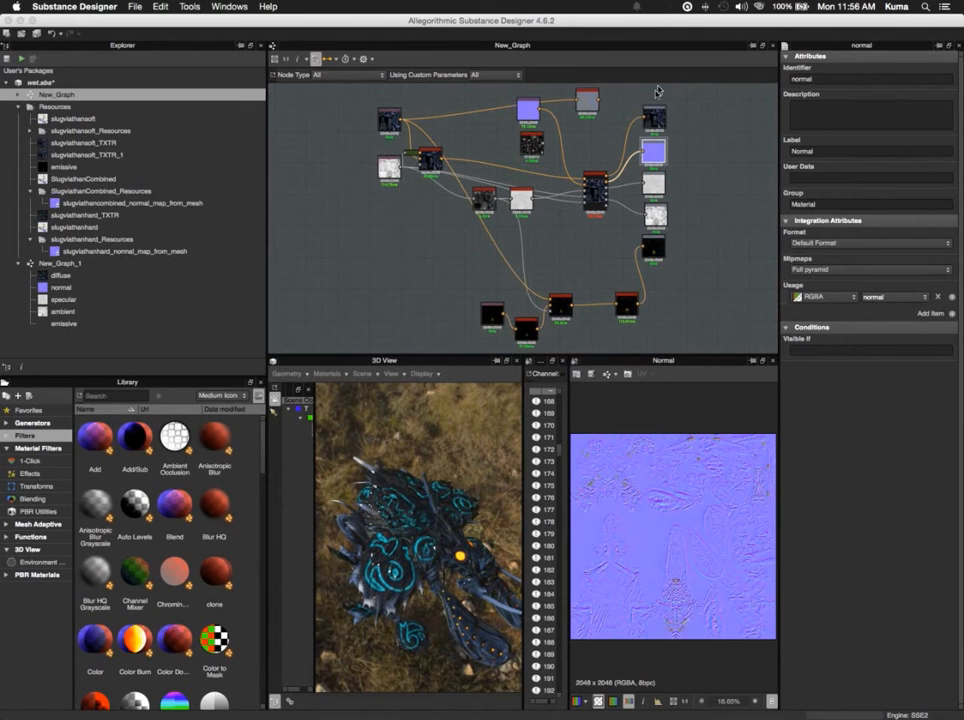
# - Save the diffuse output as a TIFF bitmap named diffuse in the textures_from_designer folder
pyautogui.doubleClick(653, 118)
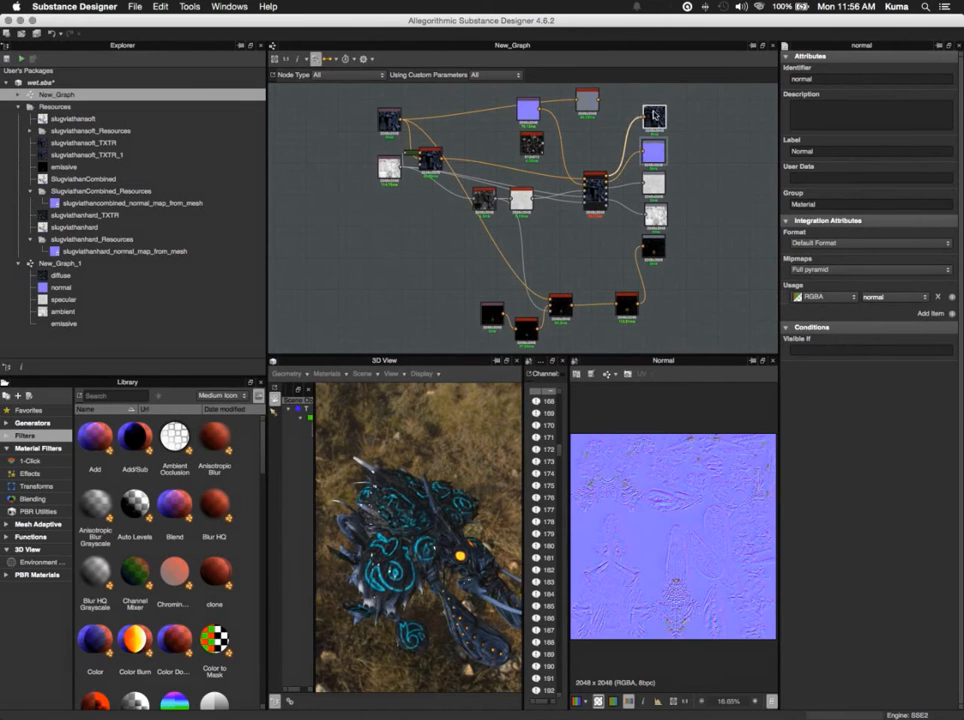
pyautogui.click(591, 374)
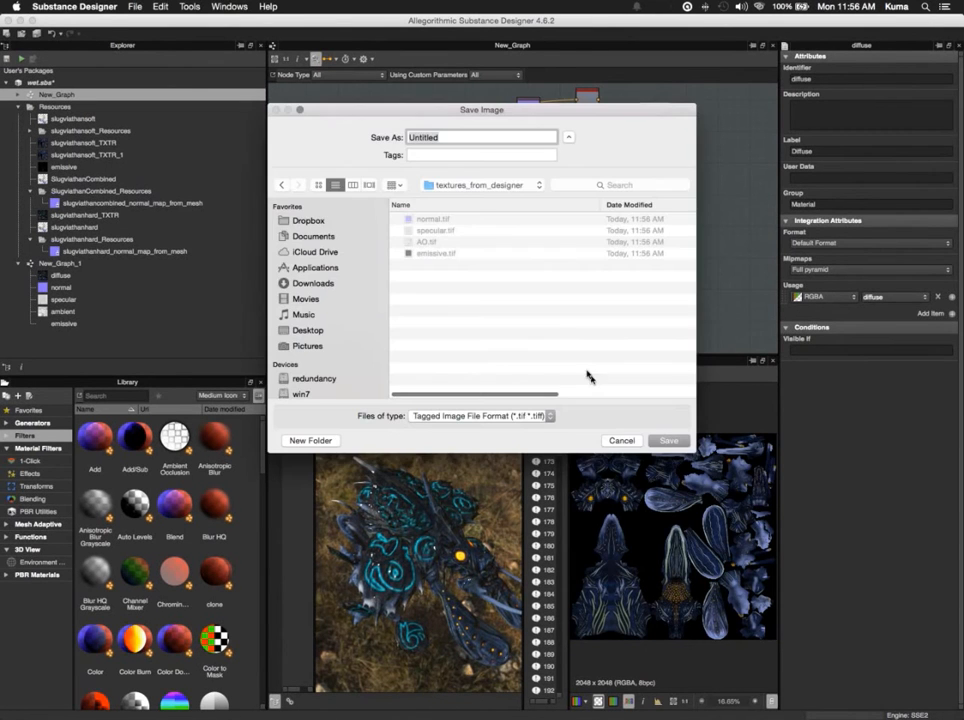
pyautogui.write('color')
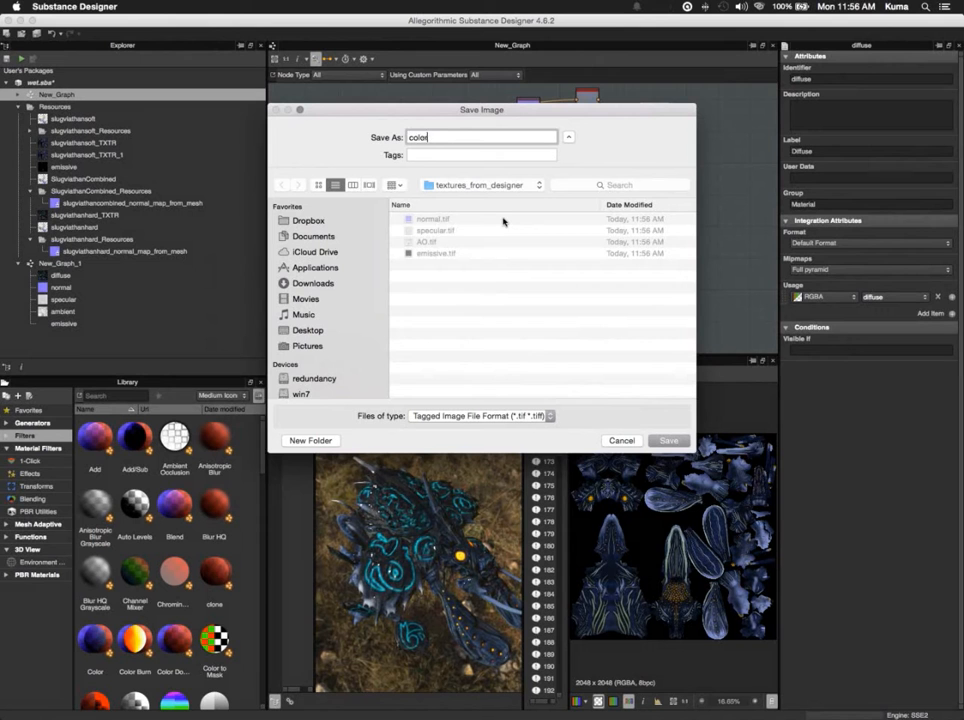
pyautogui.press('BackSpace')
pyautogui.press('BackSpace')
pyautogui.press('BackSpace')
pyautogui.press('BackSpace')
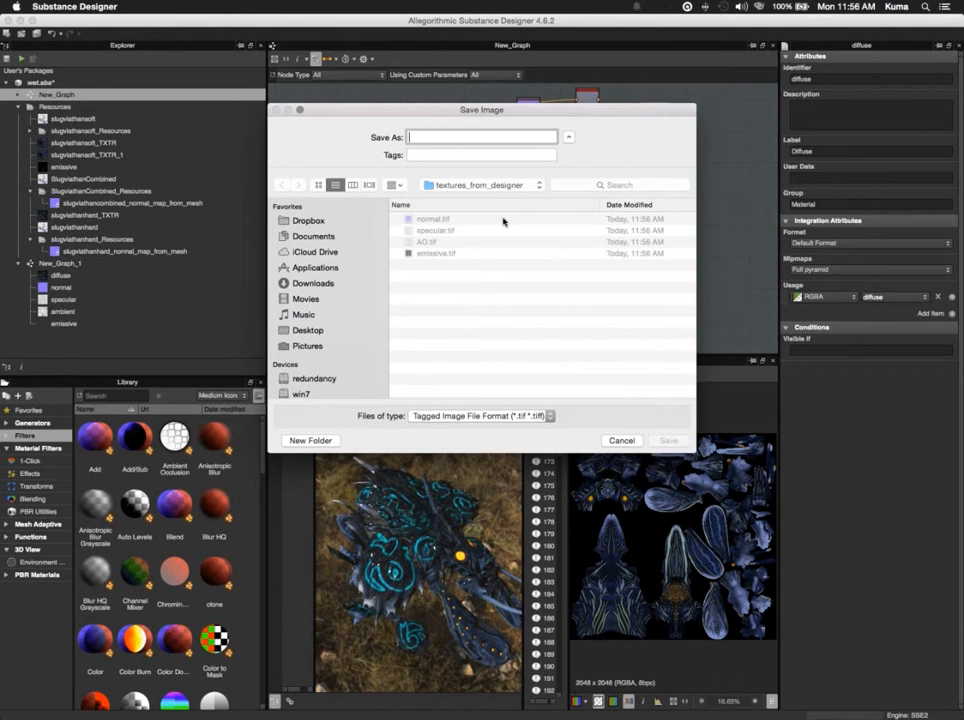
pyautogui.write('diffuse')
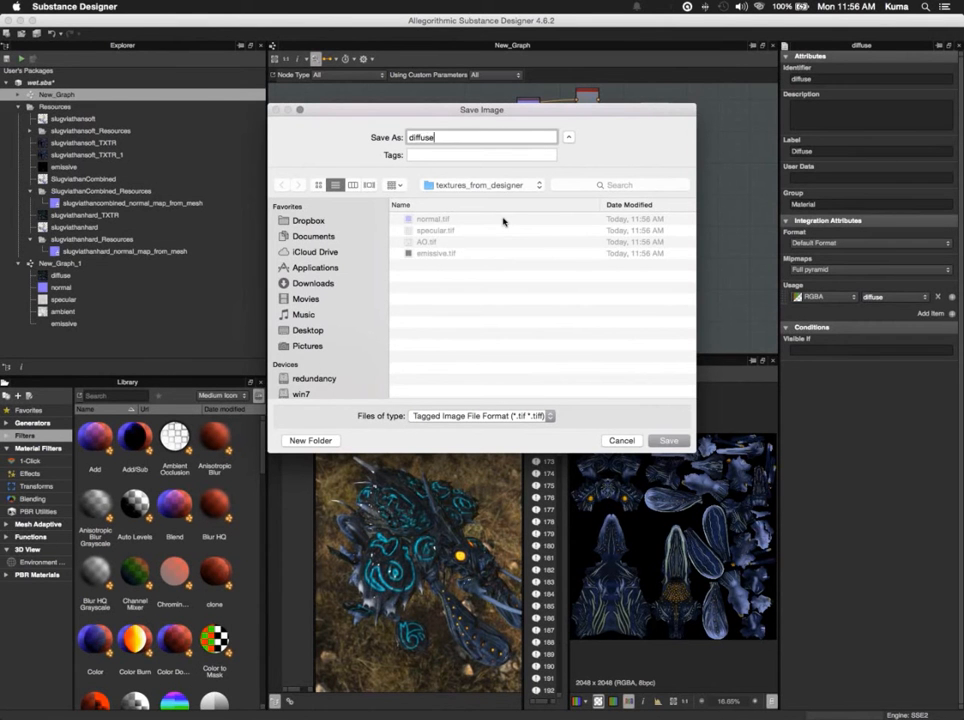
pyautogui.press('Return')
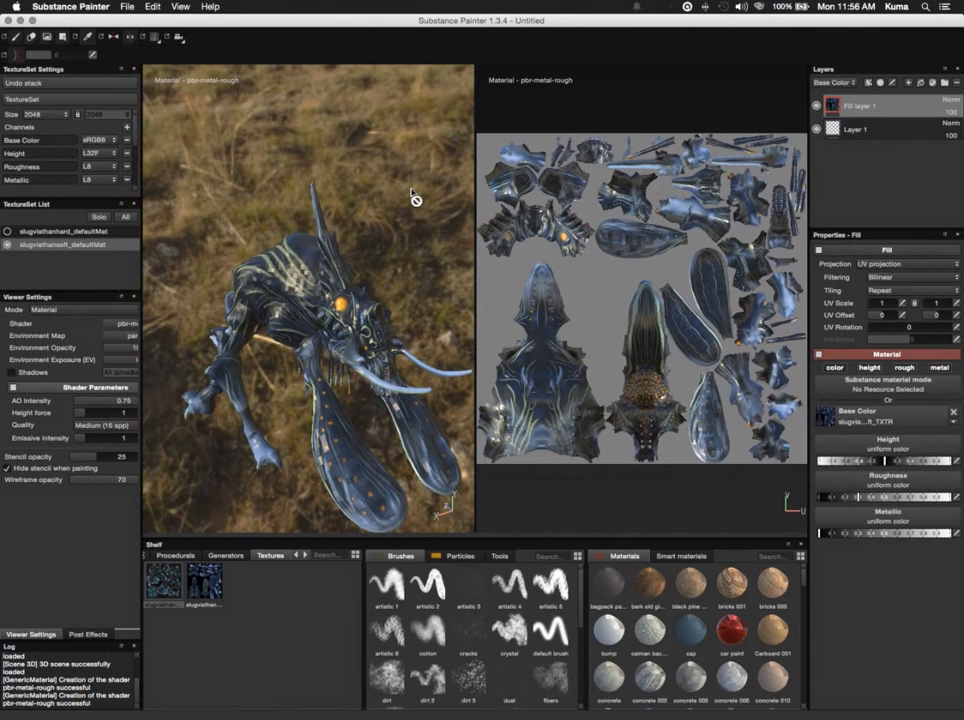
# - Switch to Substance Painter and view the slugviathansoft creature model from its side
pyautogui.keyDown('alt'); pyautogui.moveTo(374, 254); pyautogui.dragTo(416, 255); pyautogui.keyUp('alt')
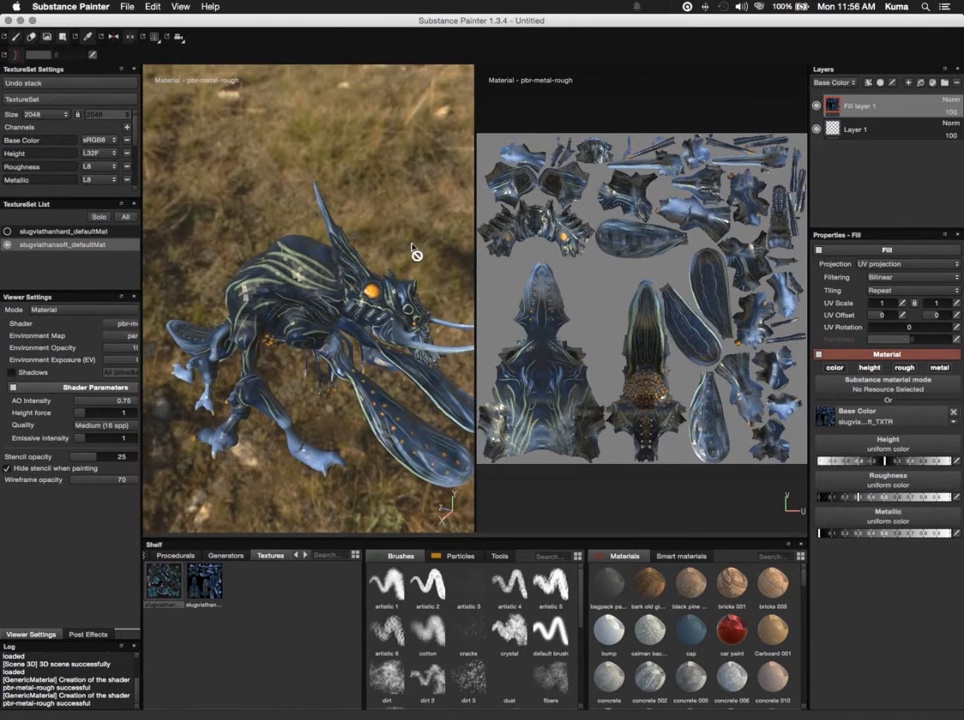
# - Import the diffuse, normal, specular, AO and emissive TIFF images from the textures_from_designer folder
pyautogui.click(127, 6)
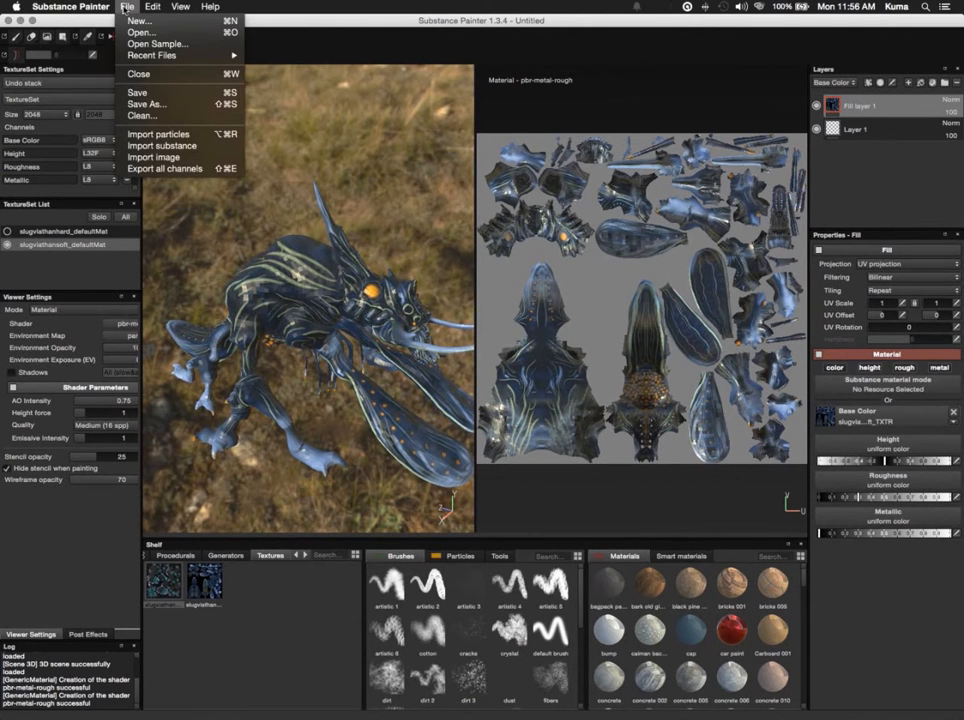
pyautogui.click(160, 157)
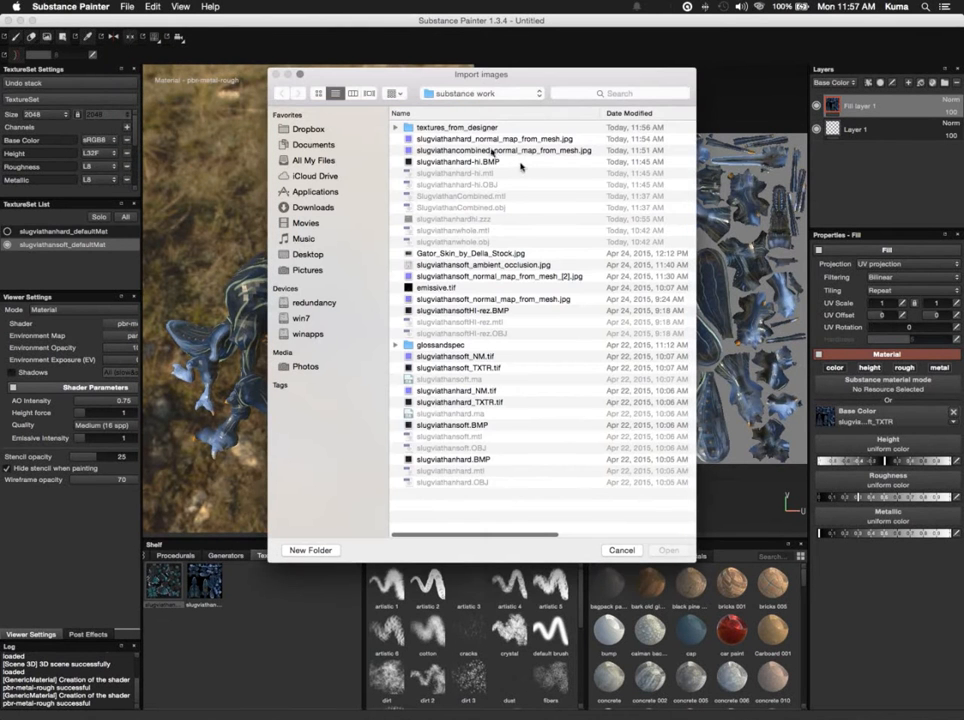
pyautogui.doubleClick(410, 128)
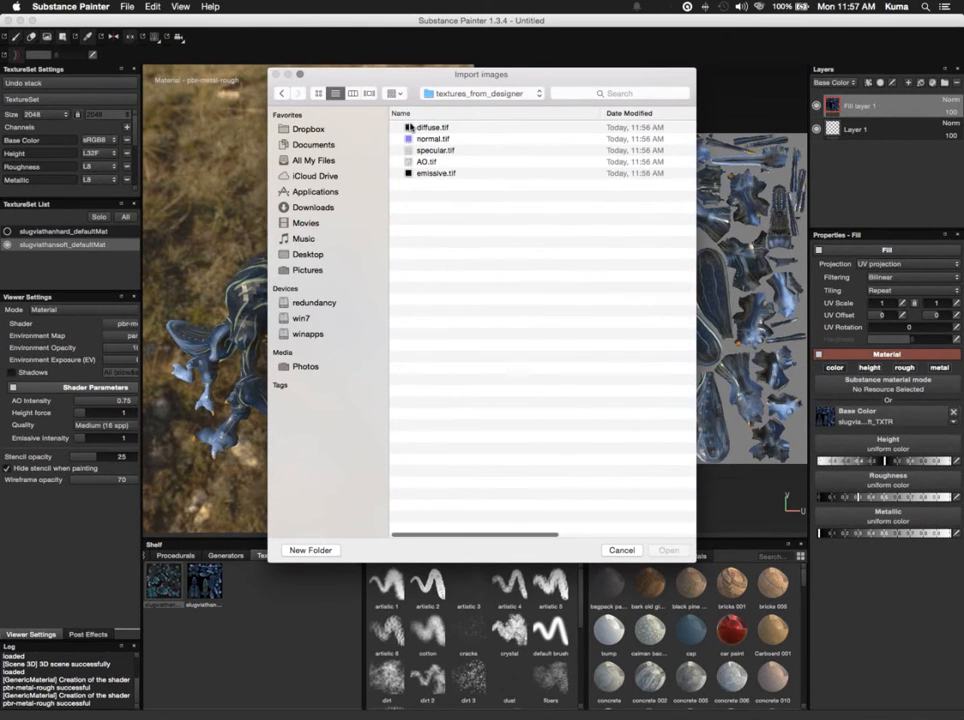
pyautogui.click(412, 128)
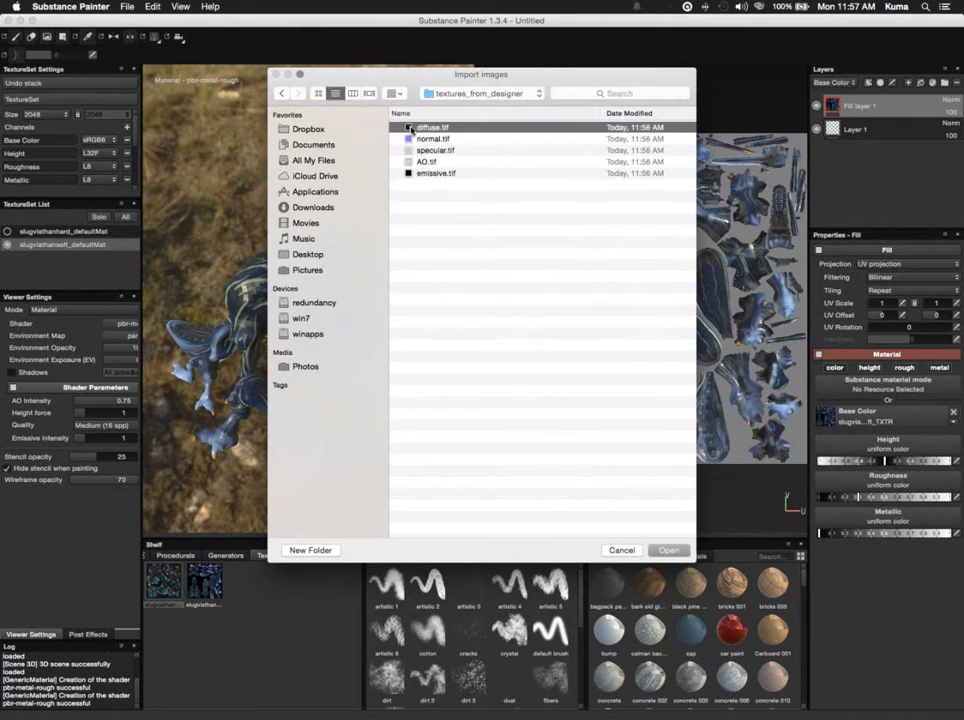
pyautogui.keyDown('shift'); pyautogui.click(420, 174); pyautogui.keyUp('shift')
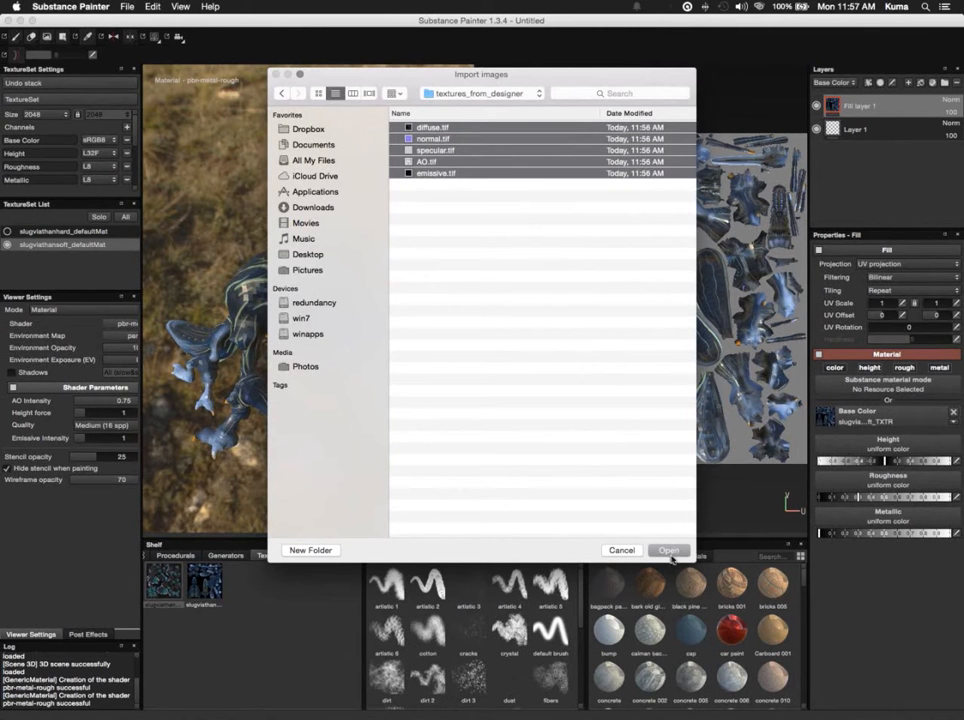
pyautogui.click(669, 550)
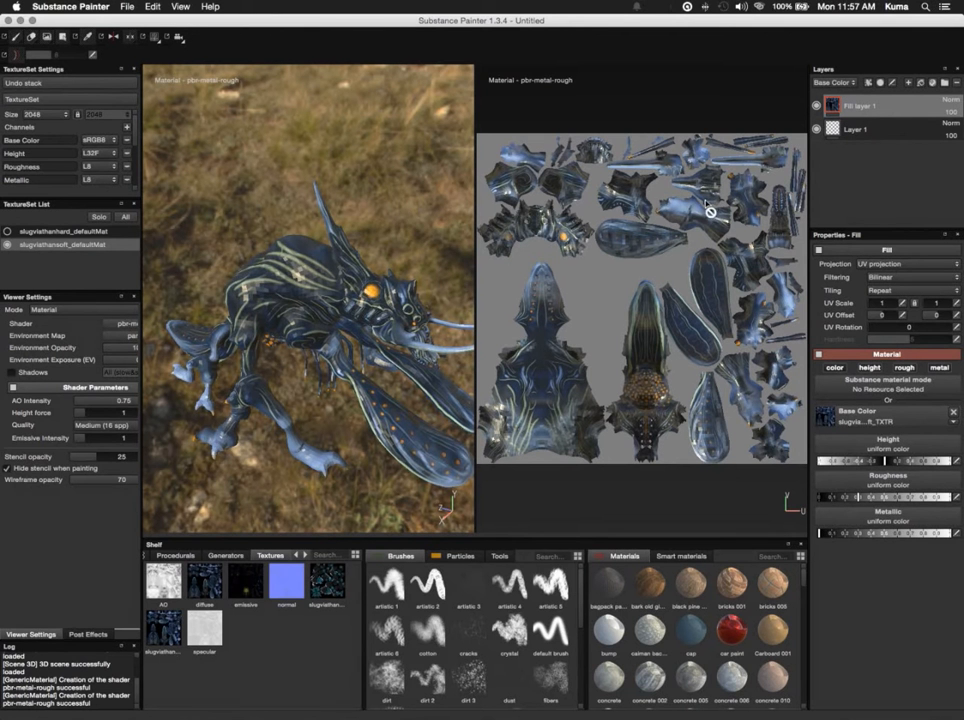
# - Add a new paint layer above Fill layer 1
pyautogui.click(908, 84)
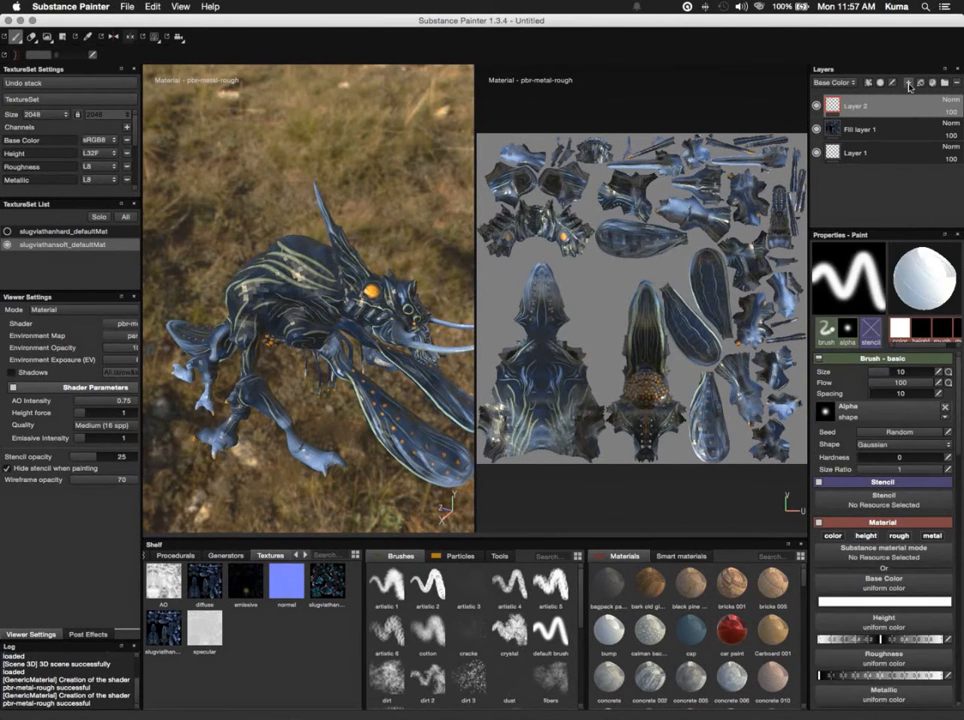
pyautogui.click(836, 83)
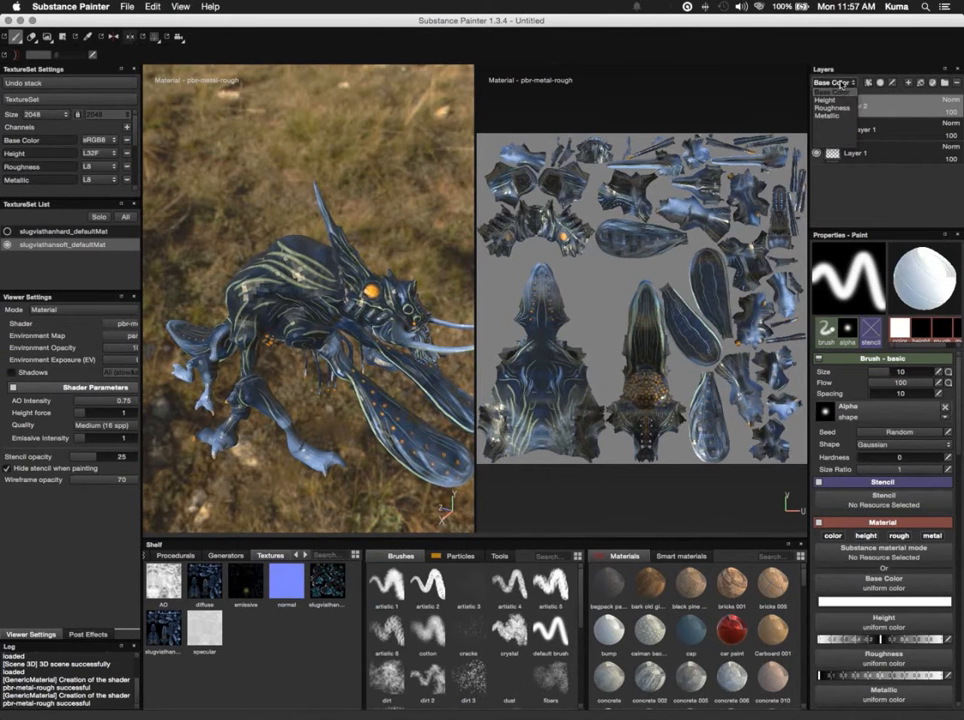
pyautogui.click(841, 85)
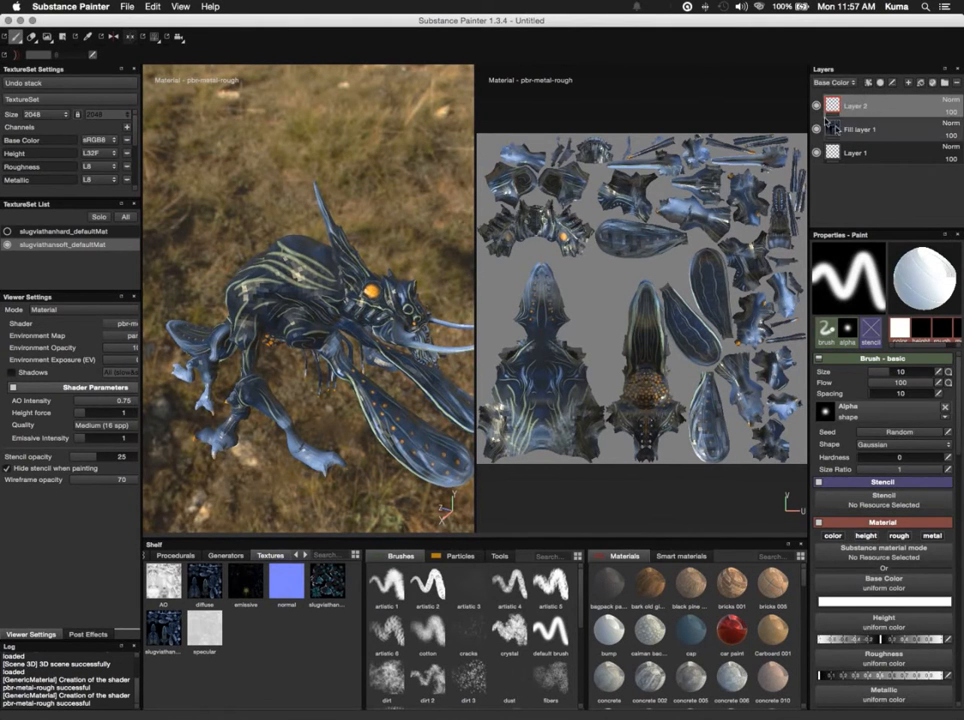
# - Assign the imported normal texture to the Height channel of Fill layer 1
pyautogui.click(862, 130)
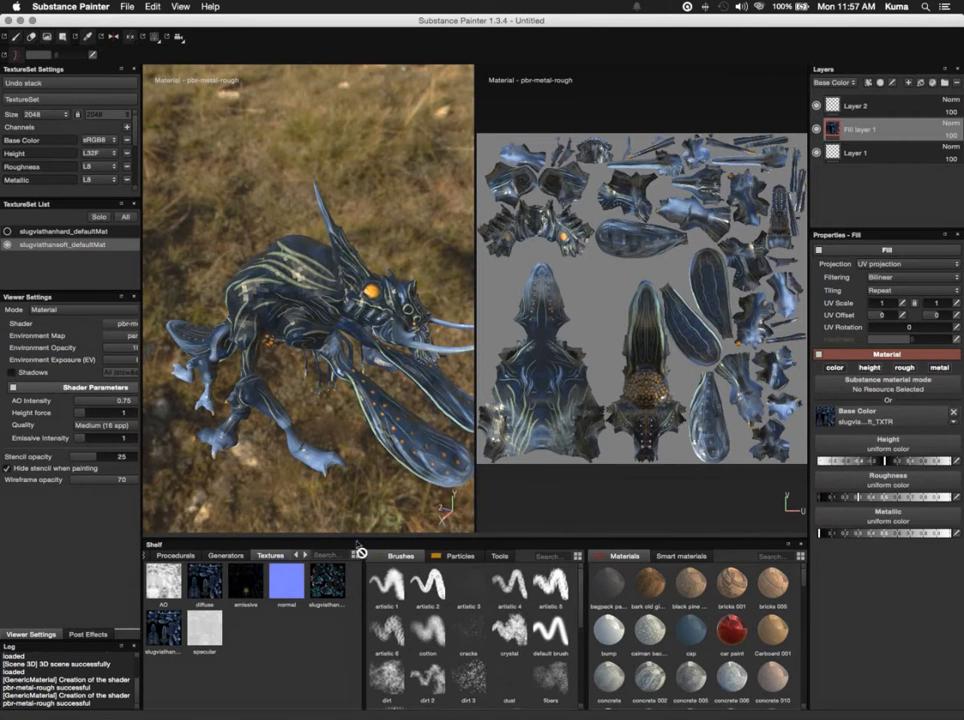
pyautogui.click(282, 580)
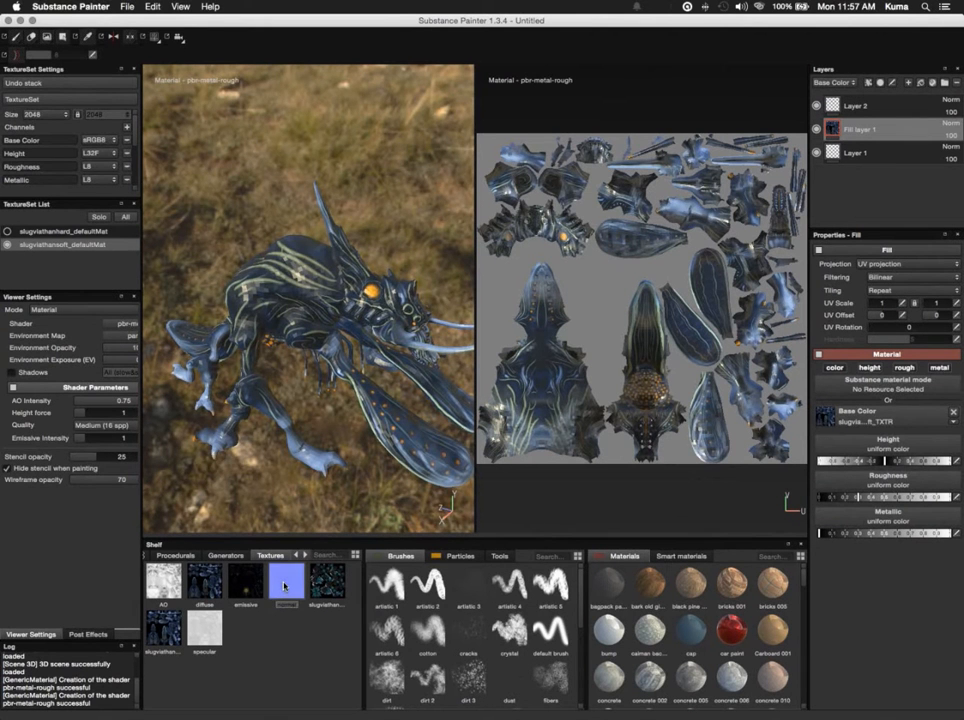
pyautogui.moveTo(284, 586); pyautogui.dragTo(896, 450)
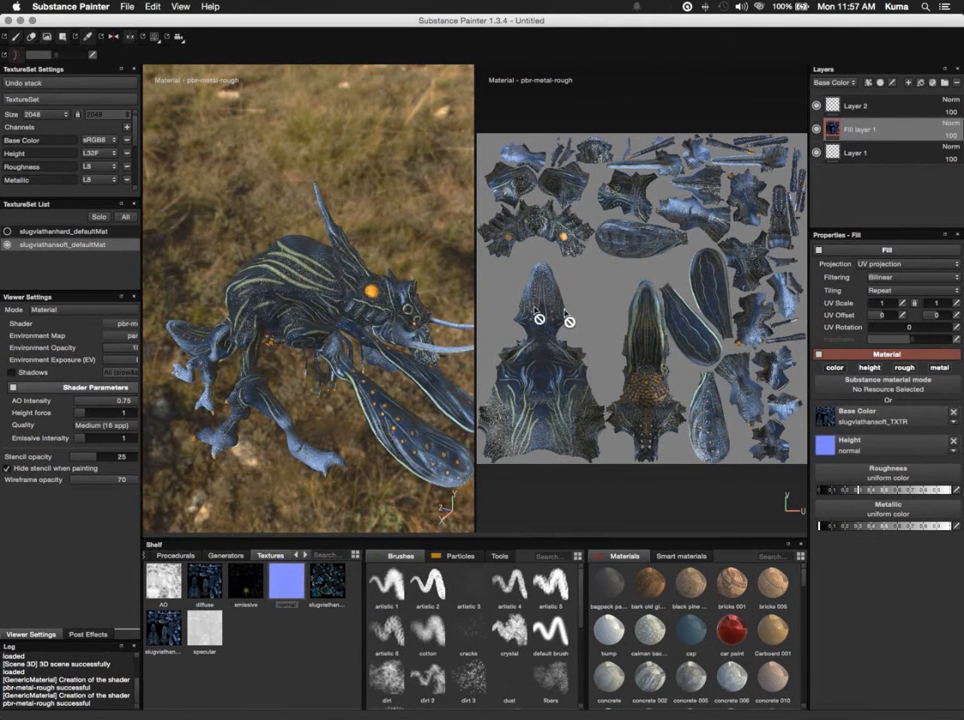
# - Examine the surface relief on the creature's head and back up close from the front and side
pyautogui.keyDown('alt'); pyautogui.moveTo(379, 215); pyautogui.dragTo(338, 229); pyautogui.keyUp('alt')
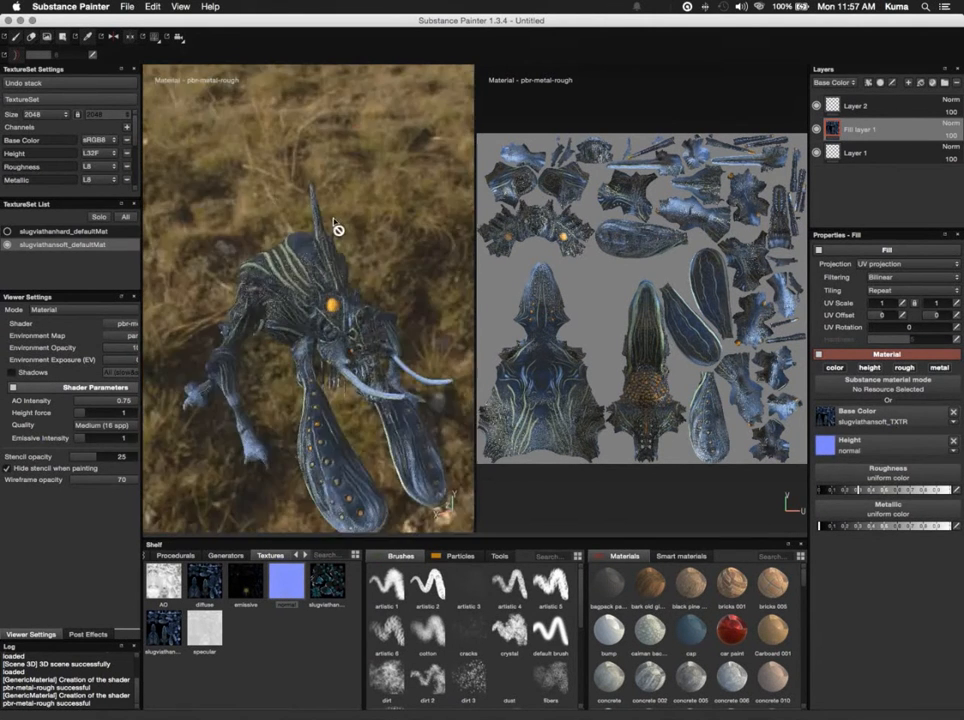
pyautogui.scroll(5, 335, 222)
pyautogui.scroll(-10, 336, 222)
pyautogui.scroll(12, 336, 221)
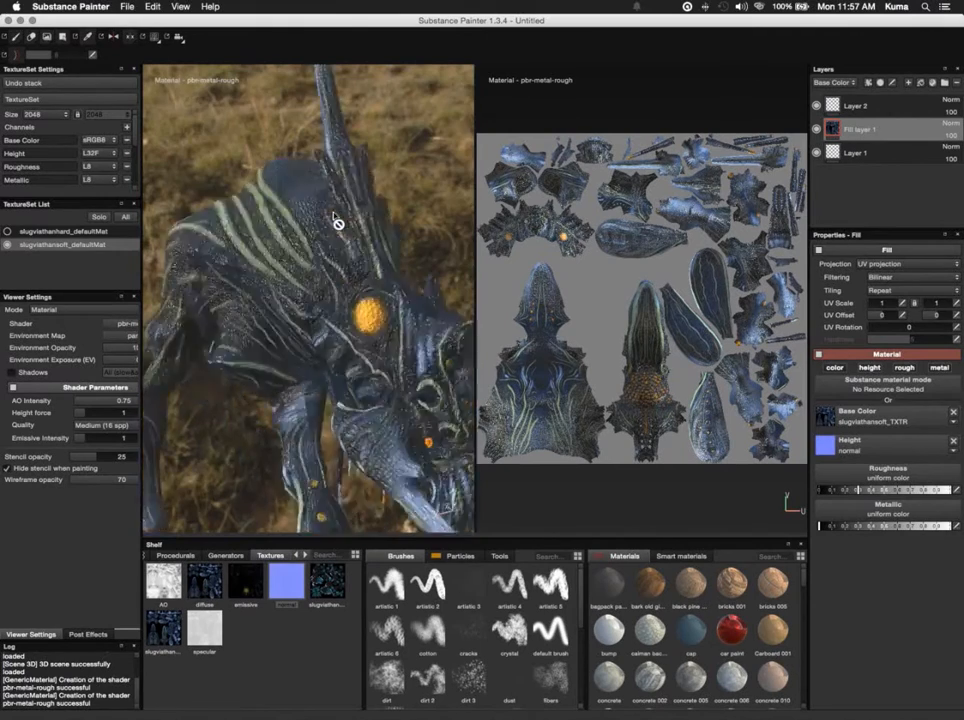
pyautogui.scroll(6, 338, 222)
pyautogui.scroll(-5, 338, 222)
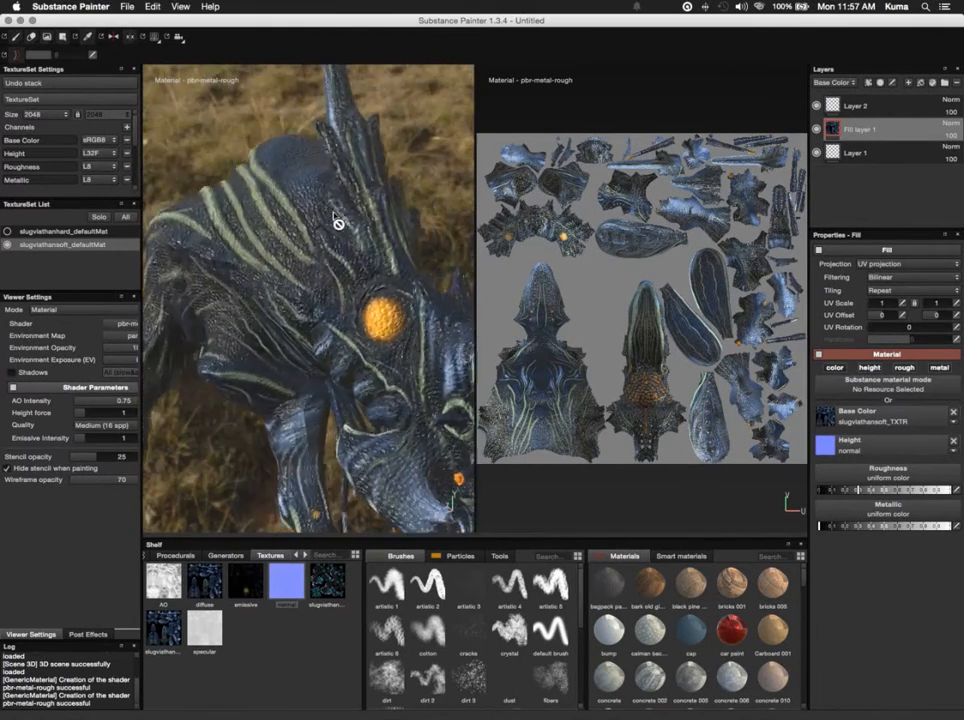
pyautogui.keyDown('alt'); pyautogui.moveTo(338, 222); pyautogui.dragTo(508, 197); pyautogui.keyUp('alt')
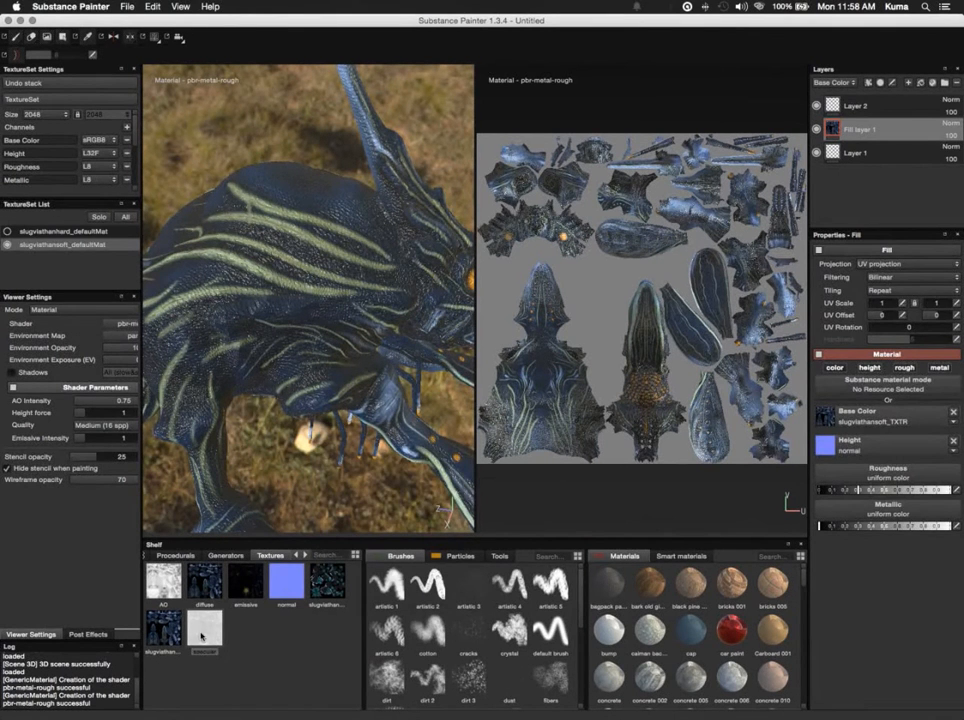
# - Assign the imported specular texture to the Roughness channel of Fill layer 1 and check the creature from the front
pyautogui.moveTo(201, 636); pyautogui.dragTo(876, 482)
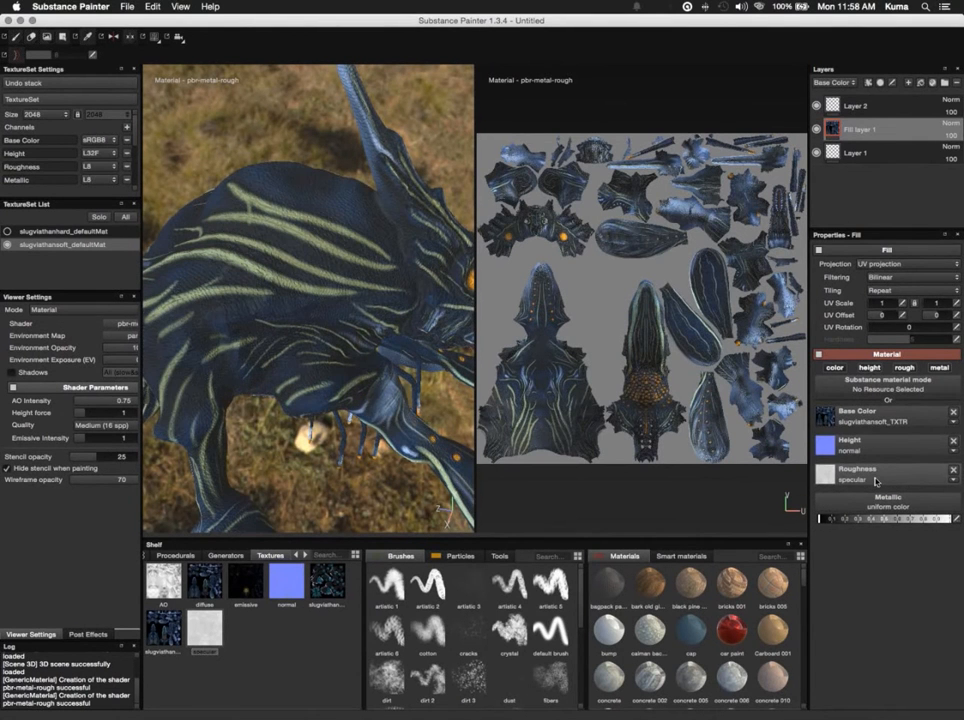
pyautogui.keyDown('alt'); pyautogui.moveTo(382, 508); pyautogui.dragTo(273, 461); pyautogui.keyUp('alt')
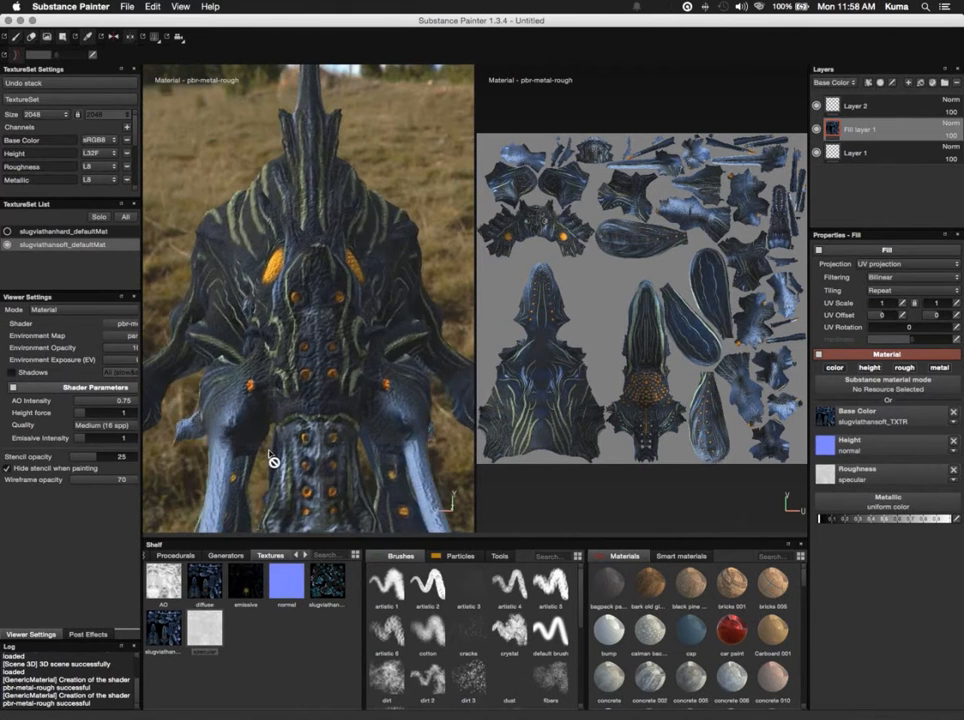
pyautogui.scroll(-5, 273, 461)
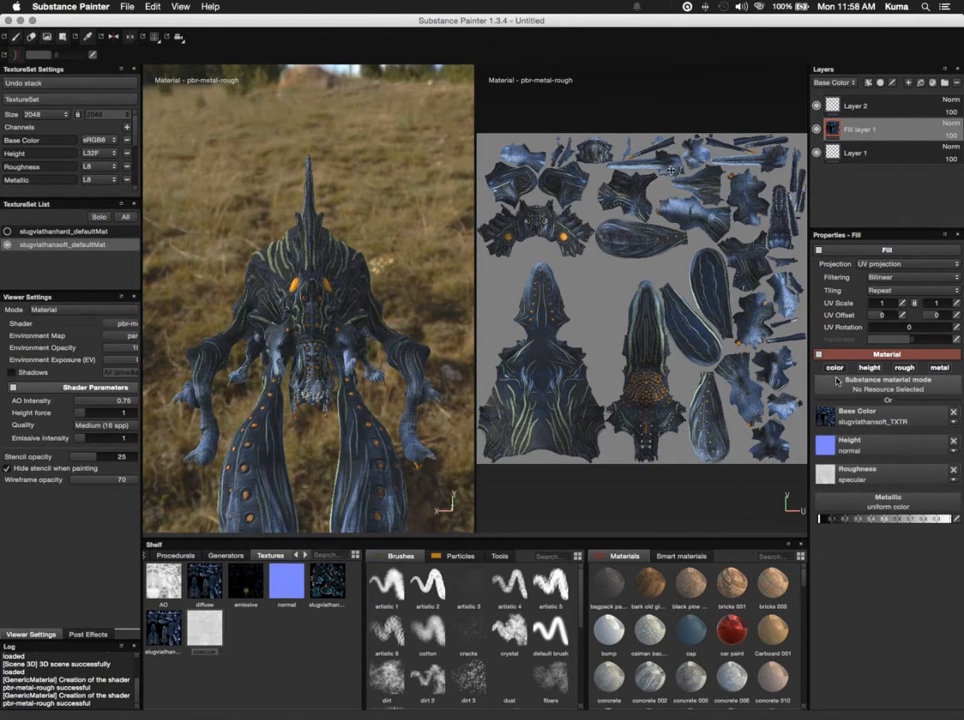
# - Paint a small patch of the Frog leather belly material on the creature's flank on Layer 2
pyautogui.click(853, 107)
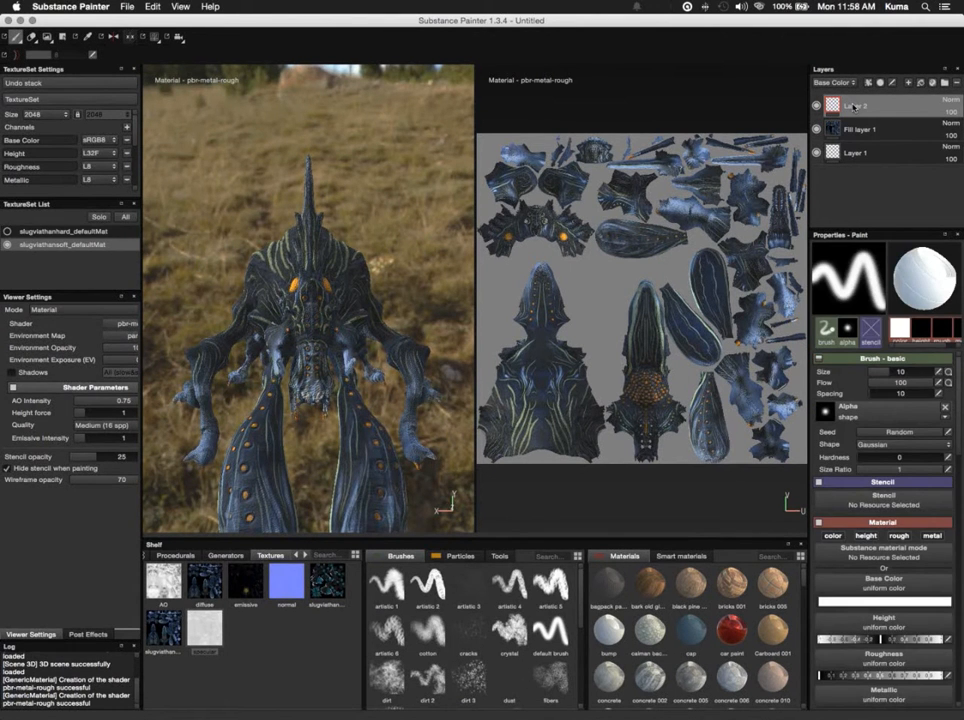
pyautogui.keyDown('alt'); pyautogui.moveTo(394, 213); pyautogui.dragTo(472, 200); pyautogui.keyUp('alt')
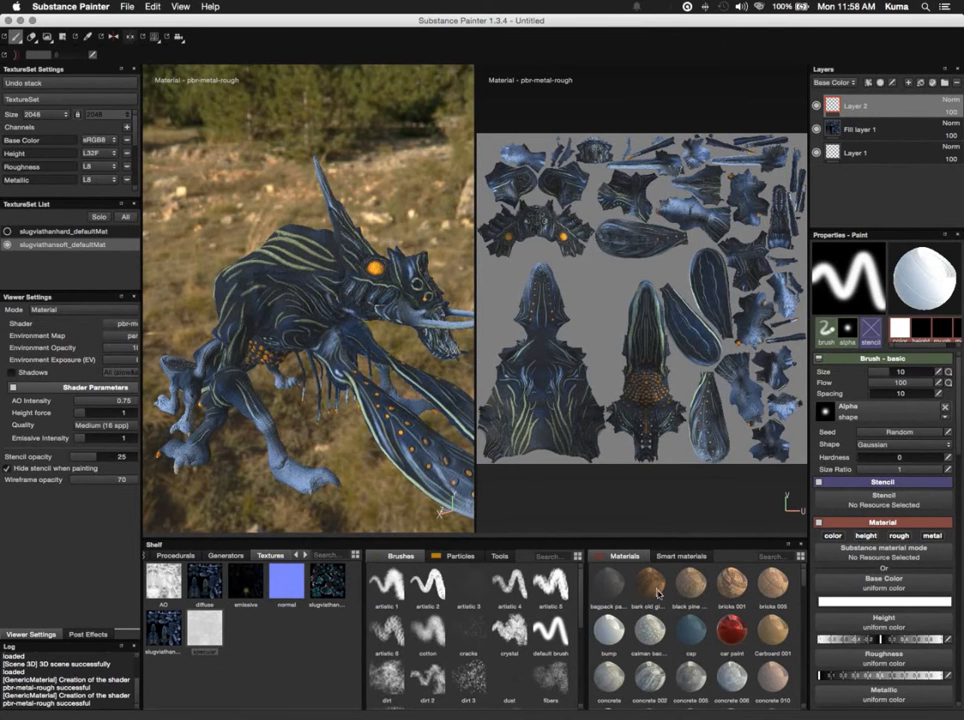
pyautogui.scroll(-6, 663, 618)
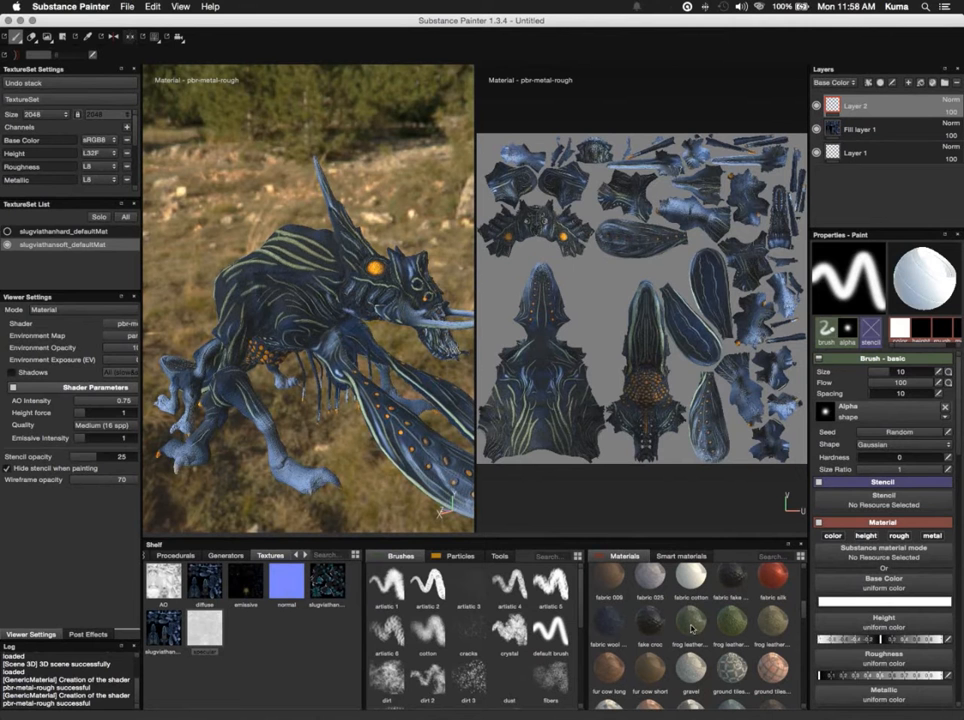
pyautogui.click(690, 625)
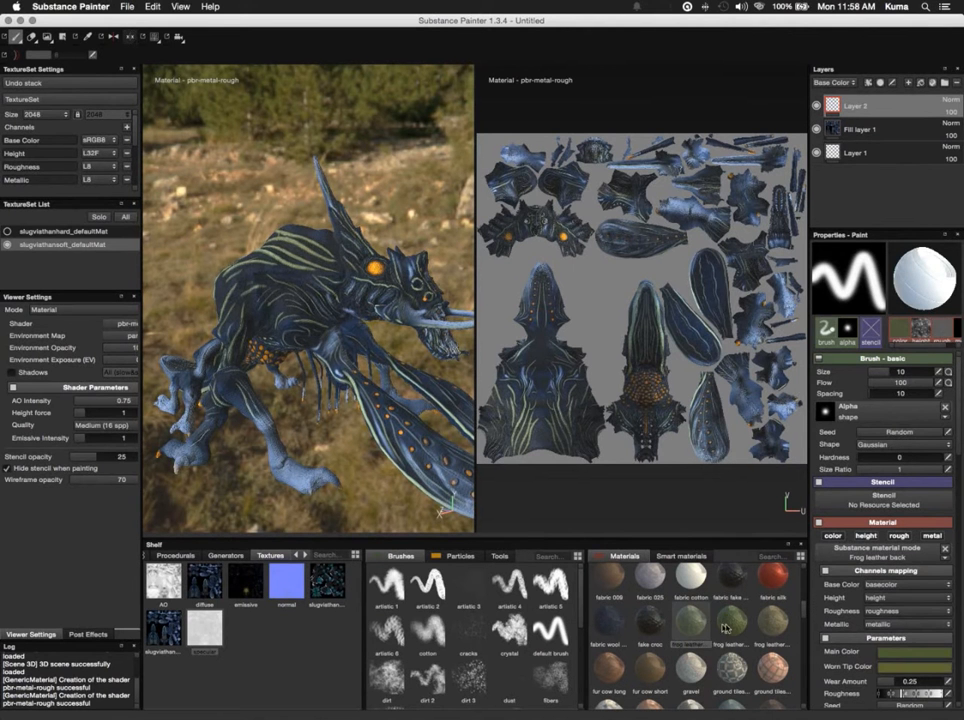
pyautogui.click(726, 628)
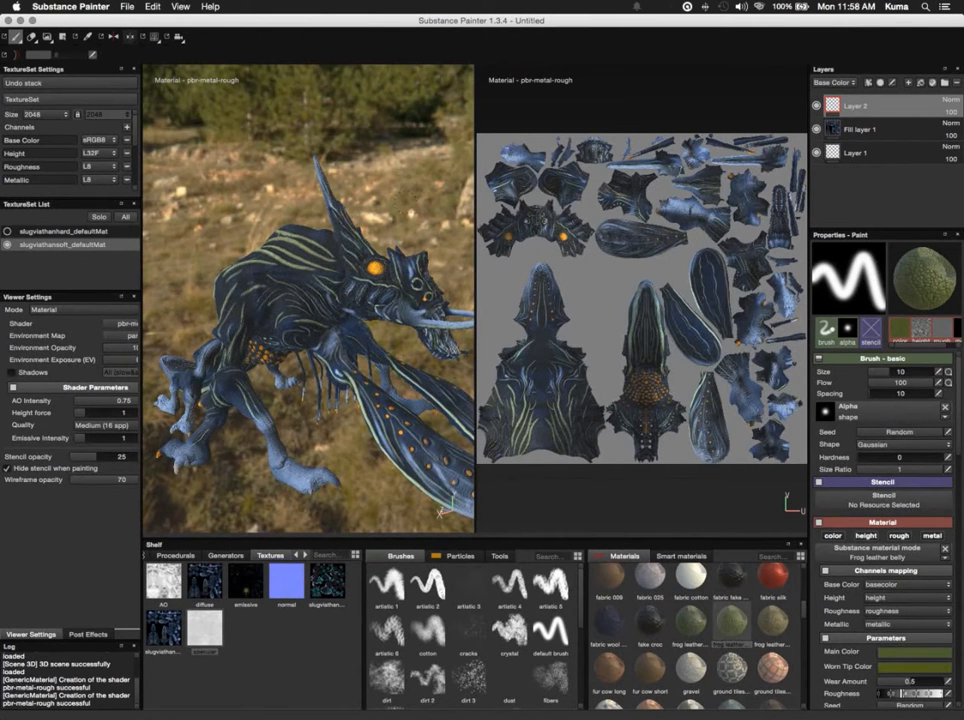
pyautogui.keyDown('alt'); pyautogui.moveTo(290, 150); pyautogui.dragTo(385, 175); pyautogui.keyUp('alt')
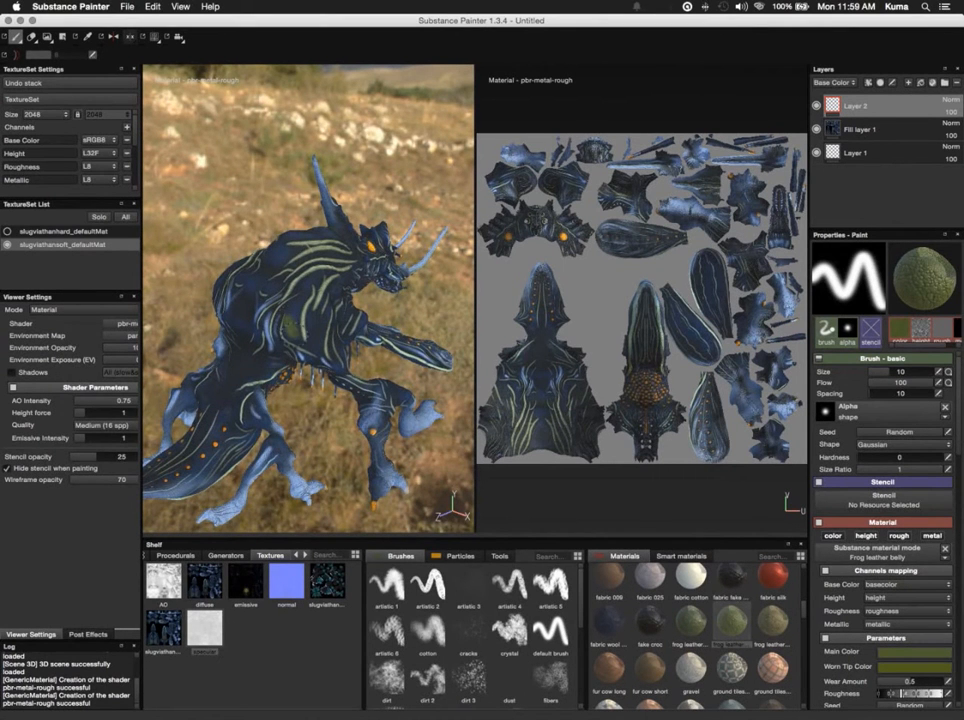
pyautogui.scroll(8, 385, 275)
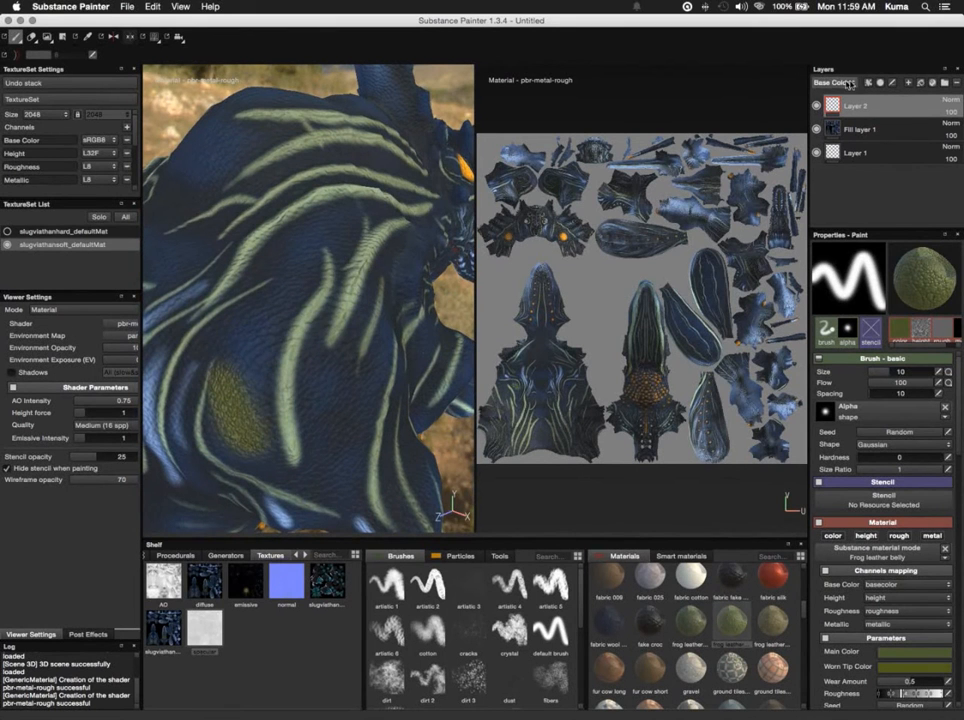
# - Toggle the visibility of Layer 2 to compare the skin with and without the painted patch, leaving the layer hidden
pyautogui.click(816, 106)
pyautogui.click(816, 106)
pyautogui.click(816, 106)
pyautogui.click(816, 106)
pyautogui.click(816, 106)
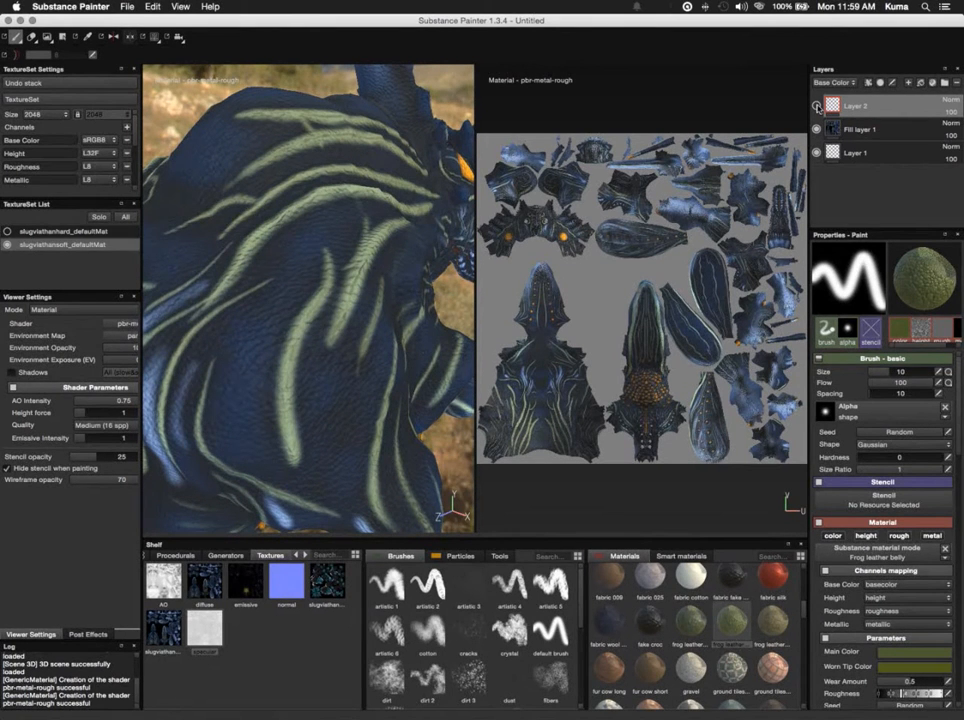
# - Set the bitmap color space of the normal texture in Fill layer 1's Height channel to Direct3D normal and inspect the creature's surface
pyautogui.click(860, 131)
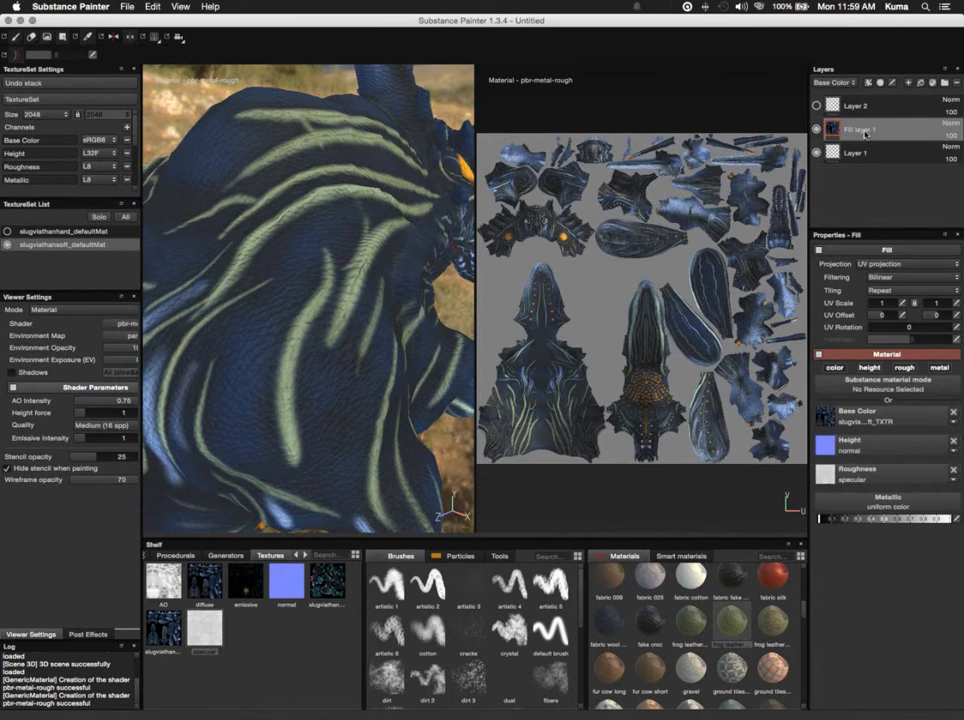
pyautogui.click(953, 480)
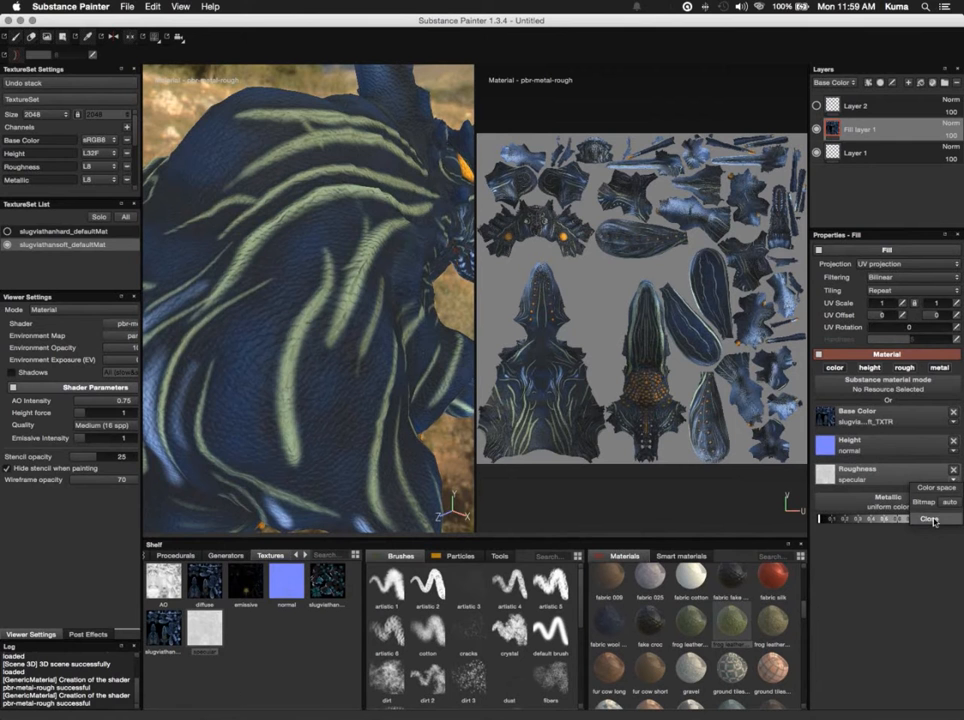
pyautogui.click(948, 503)
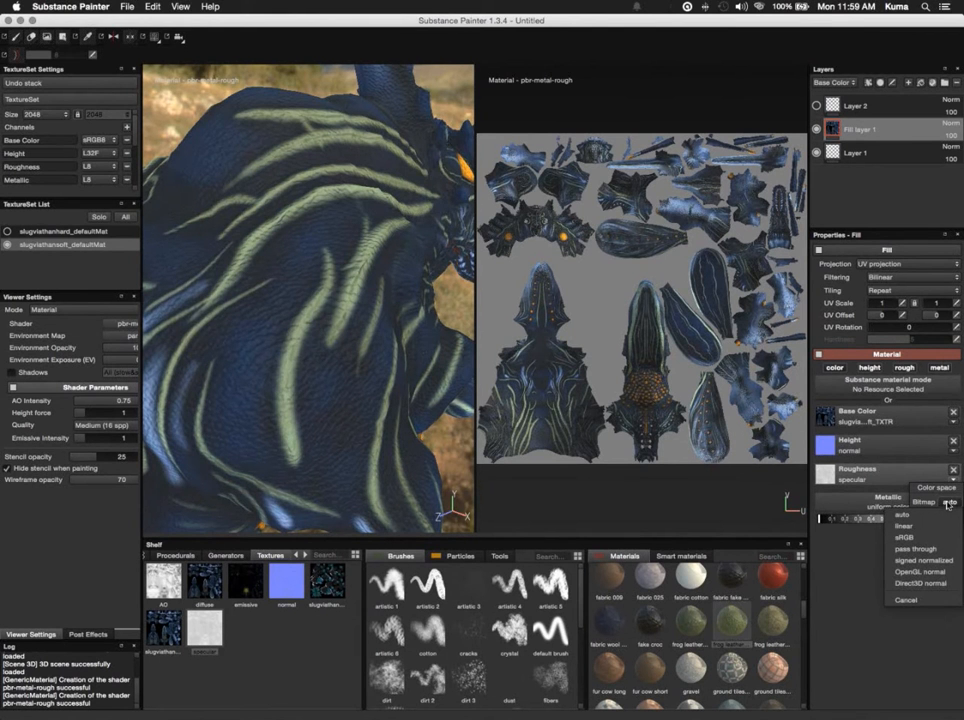
pyautogui.click(954, 454)
pyautogui.click(954, 455)
pyautogui.click(954, 454)
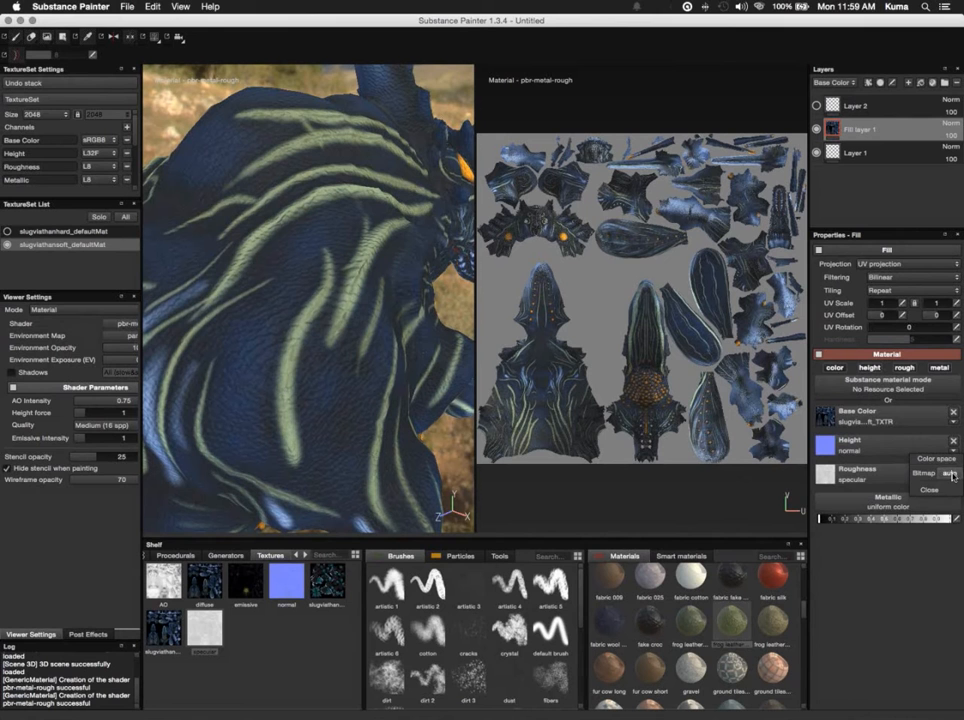
pyautogui.click(951, 474)
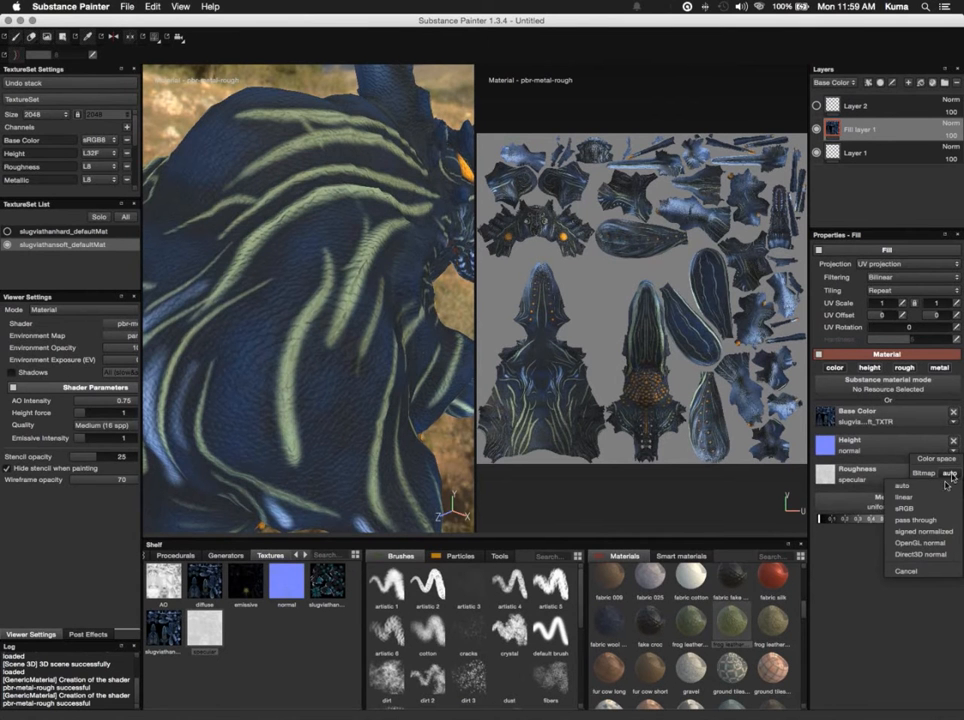
pyautogui.click(938, 556)
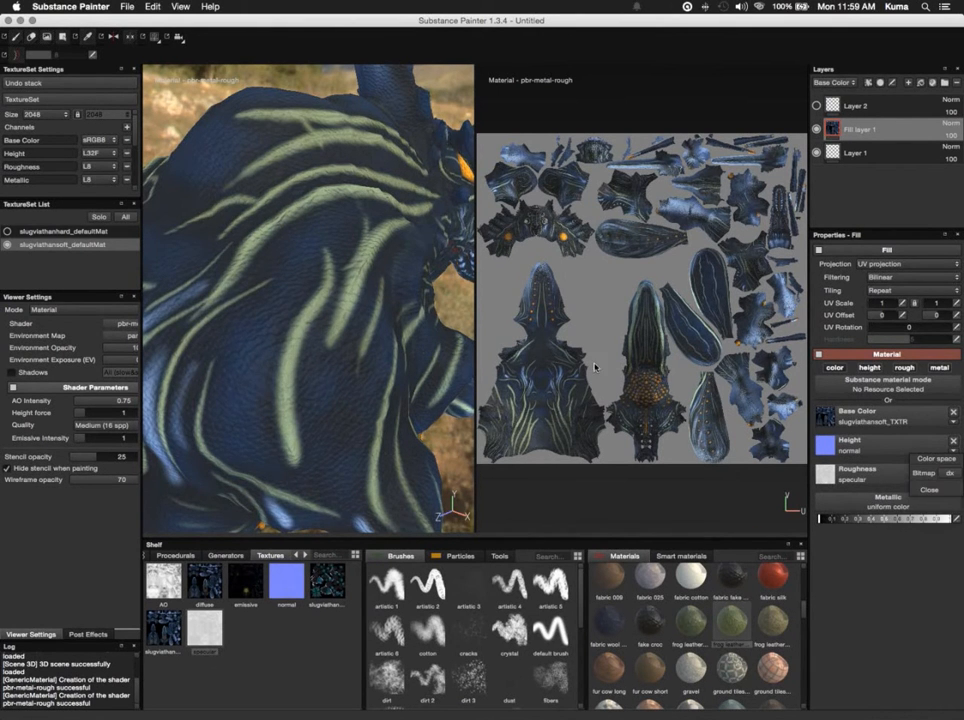
pyautogui.scroll(5, 368, 236)
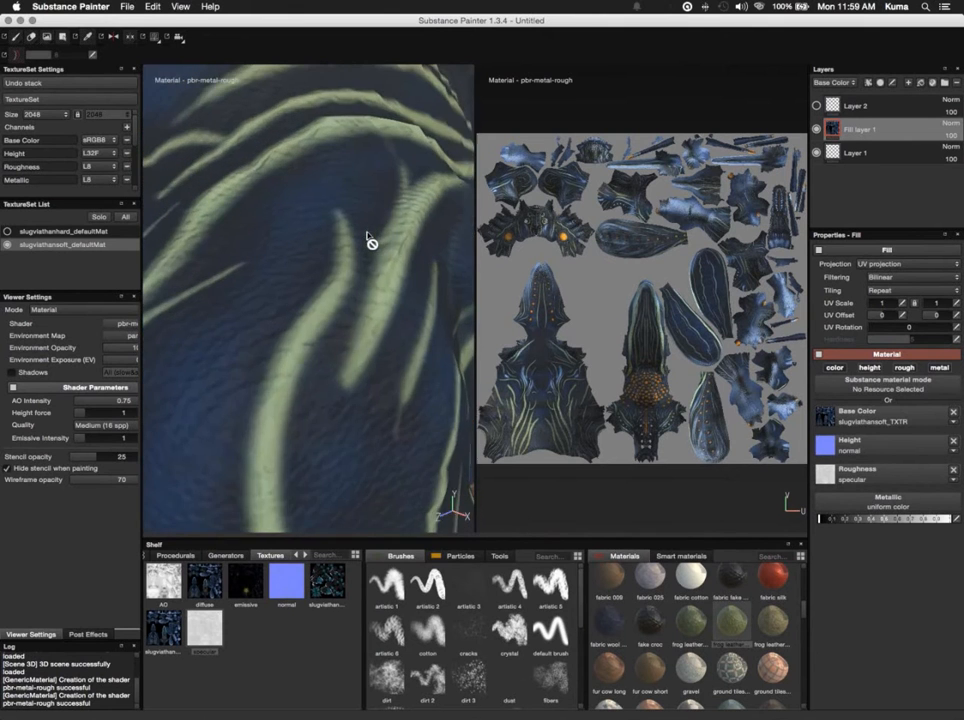
pyautogui.scroll(-10, 367, 234)
pyautogui.scroll(-3, 370, 242)
pyautogui.keyDown('alt'); pyautogui.moveTo(400, 133); pyautogui.dragTo(255, 150); pyautogui.keyUp('alt')
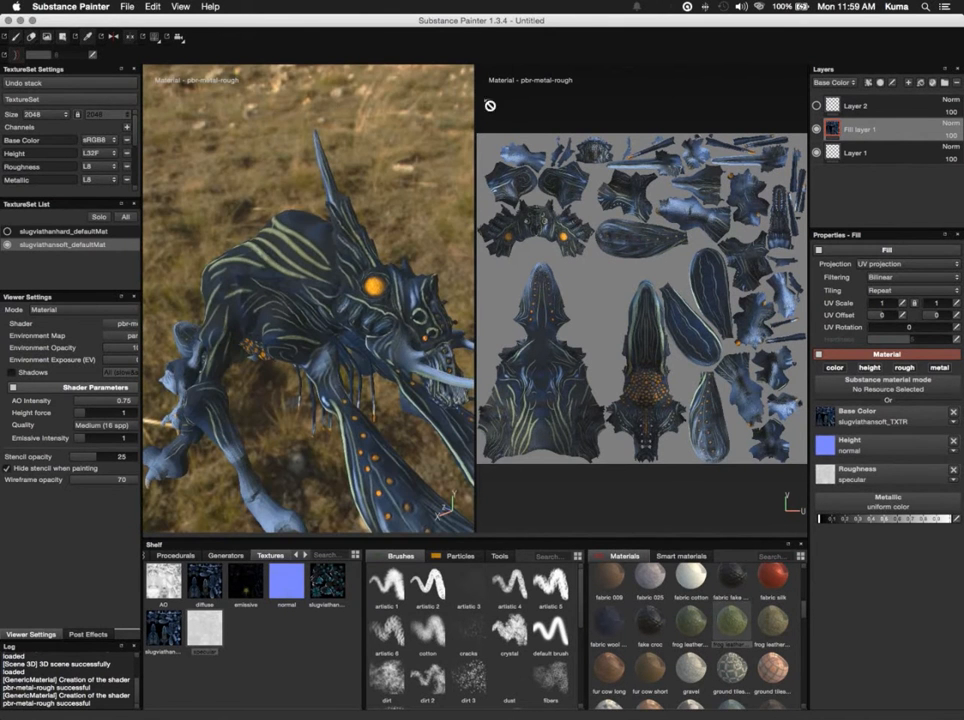
# - Set the bitmap color space of the specular texture in Fill layer 1's Roughness channel to sRGB and inspect the creature's skin
pyautogui.click(953, 482)
pyautogui.click(950, 502)
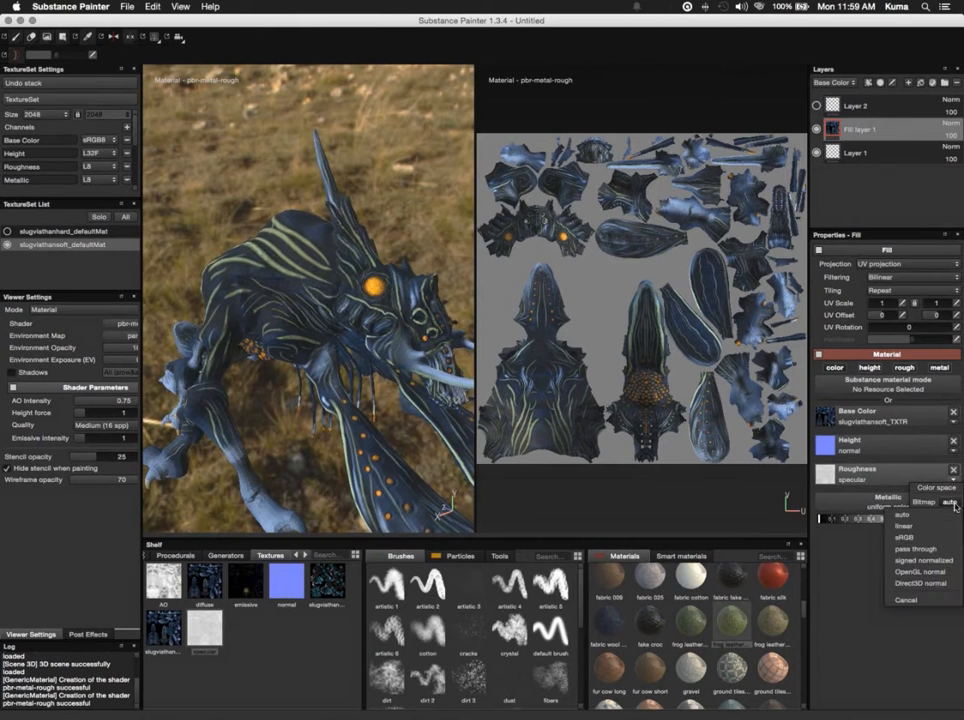
pyautogui.click(916, 538)
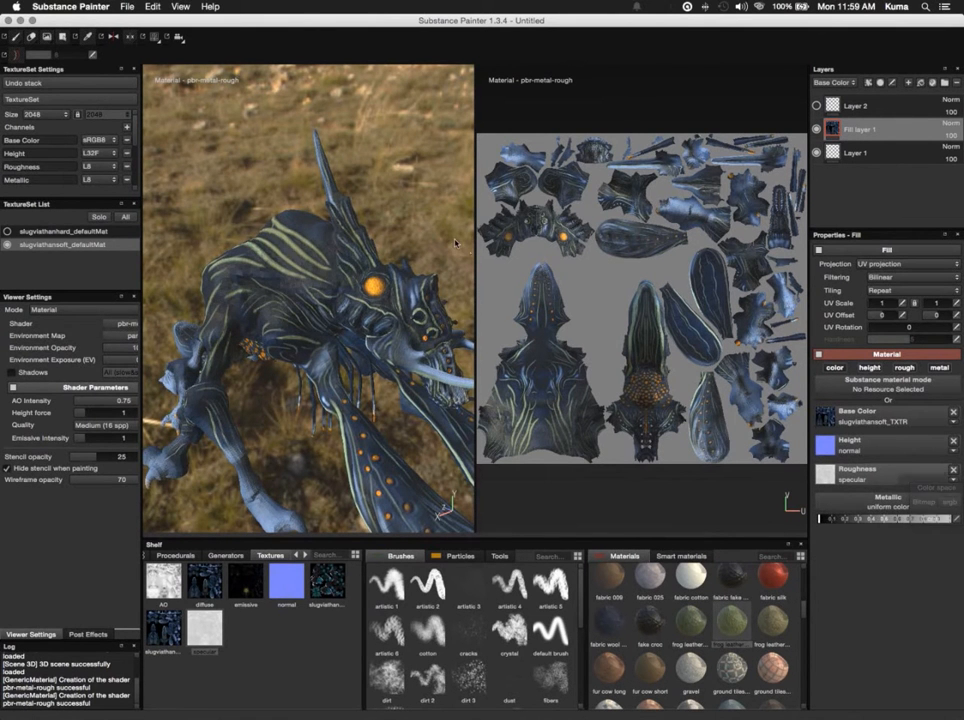
pyautogui.keyDown('alt'); pyautogui.moveTo(416, 240); pyautogui.dragTo(476, 242); pyautogui.keyUp('alt')
pyautogui.scroll(5, 476, 242)
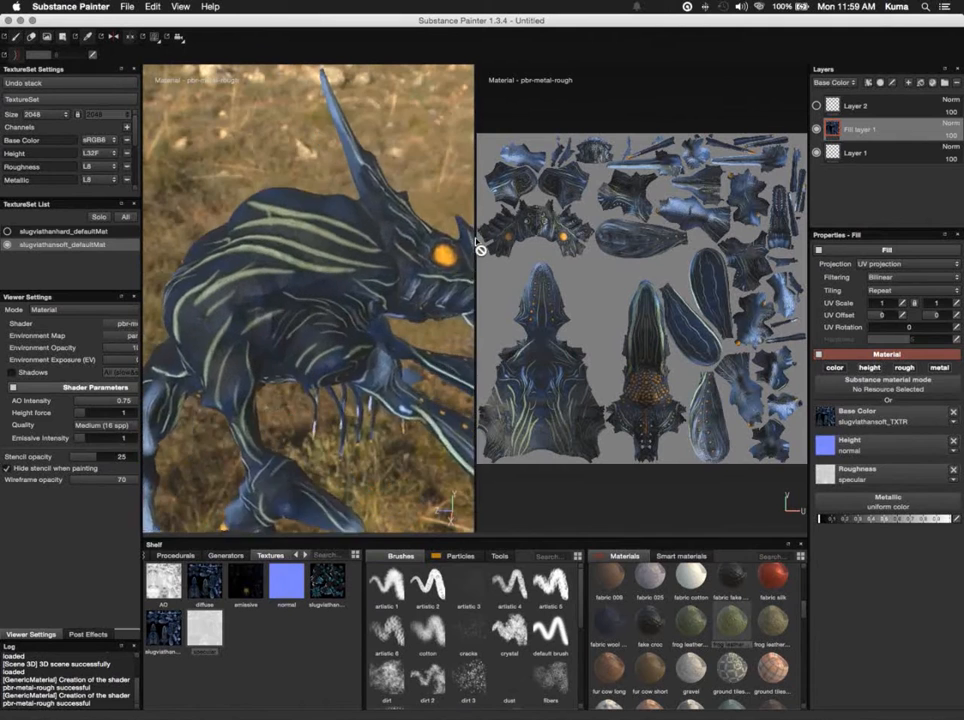
pyautogui.scroll(3, 476, 242)
pyautogui.scroll(-6, 476, 242)
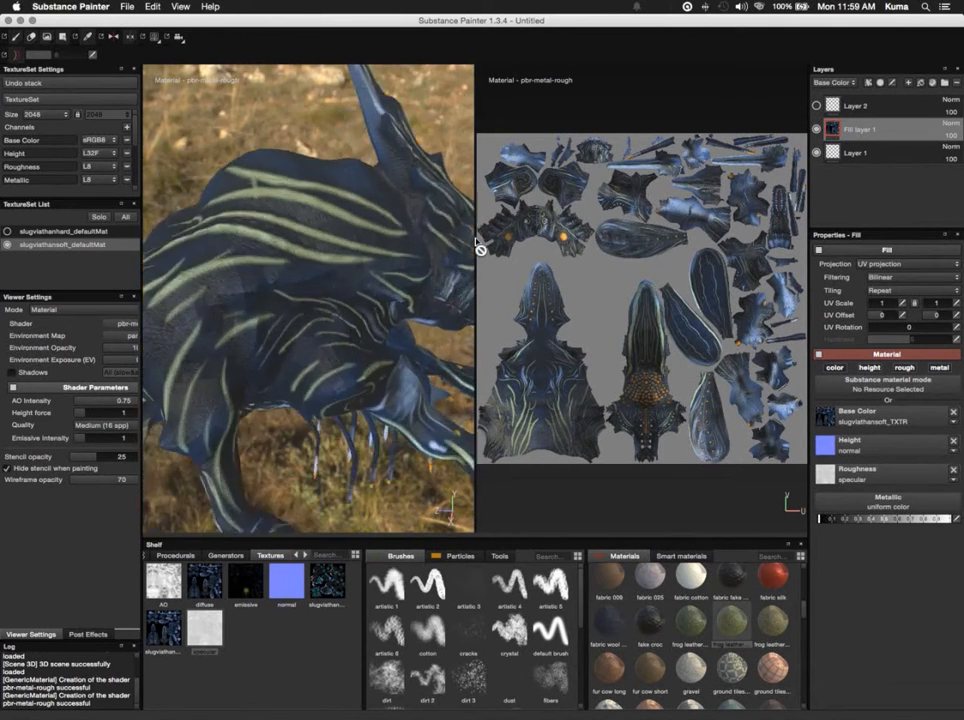
pyautogui.keyDown('alt'); pyautogui.moveTo(408, 118); pyautogui.dragTo(320, 118); pyautogui.keyUp('alt')
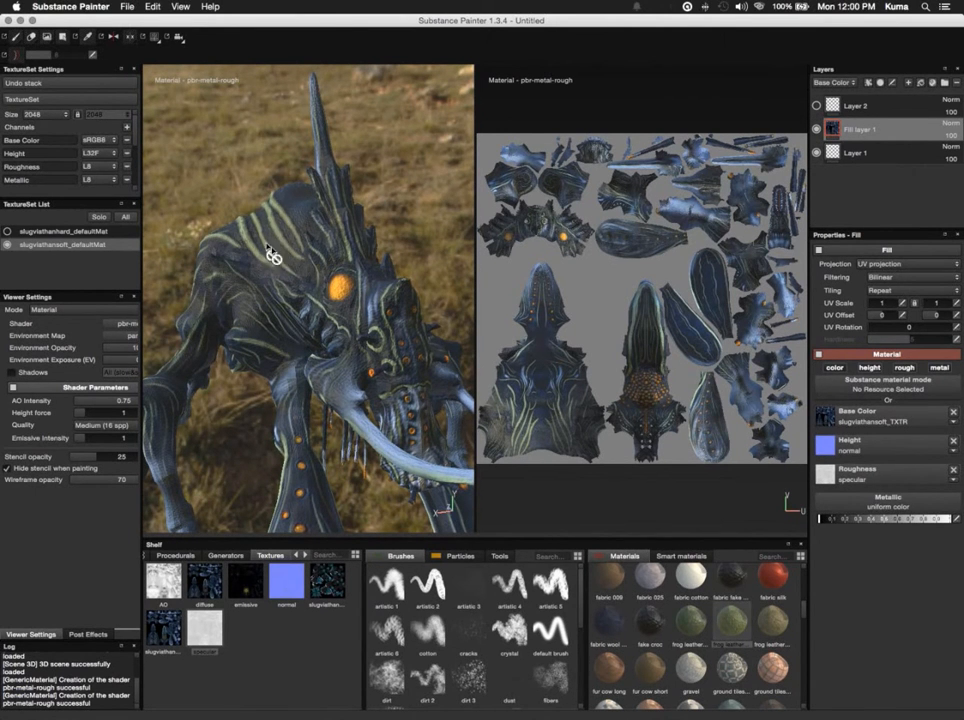
# - Show Layer 2, try painting the Frog leather belly material across the creature's flank with the basic brush, and undo the stroke
pyautogui.click(868, 105)
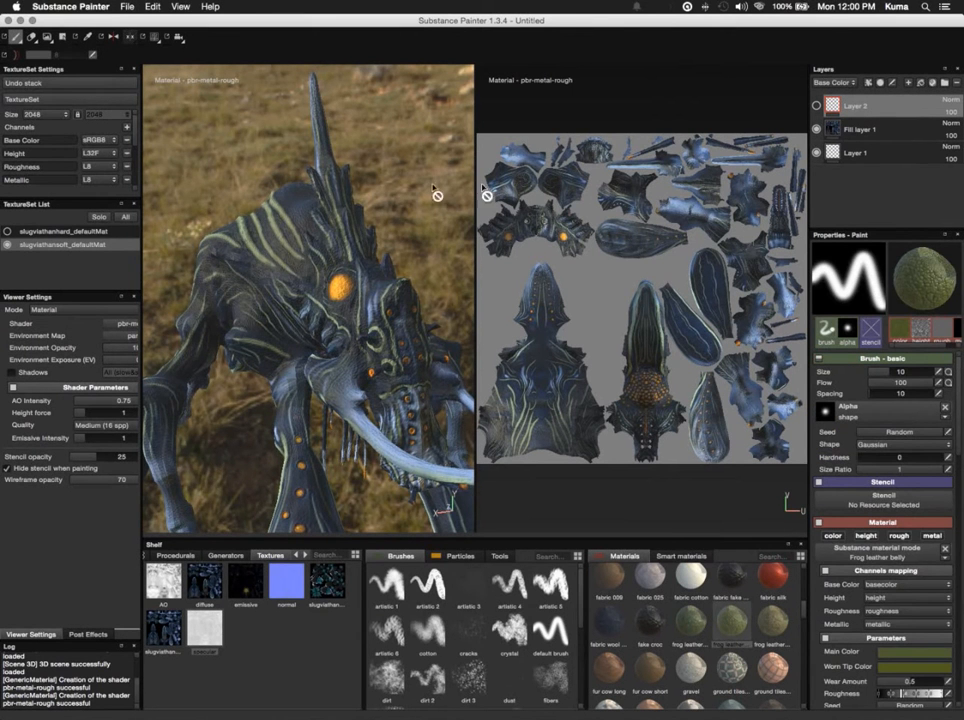
pyautogui.keyDown('alt'); pyautogui.moveTo(409, 204); pyautogui.dragTo(459, 205); pyautogui.keyUp('alt')
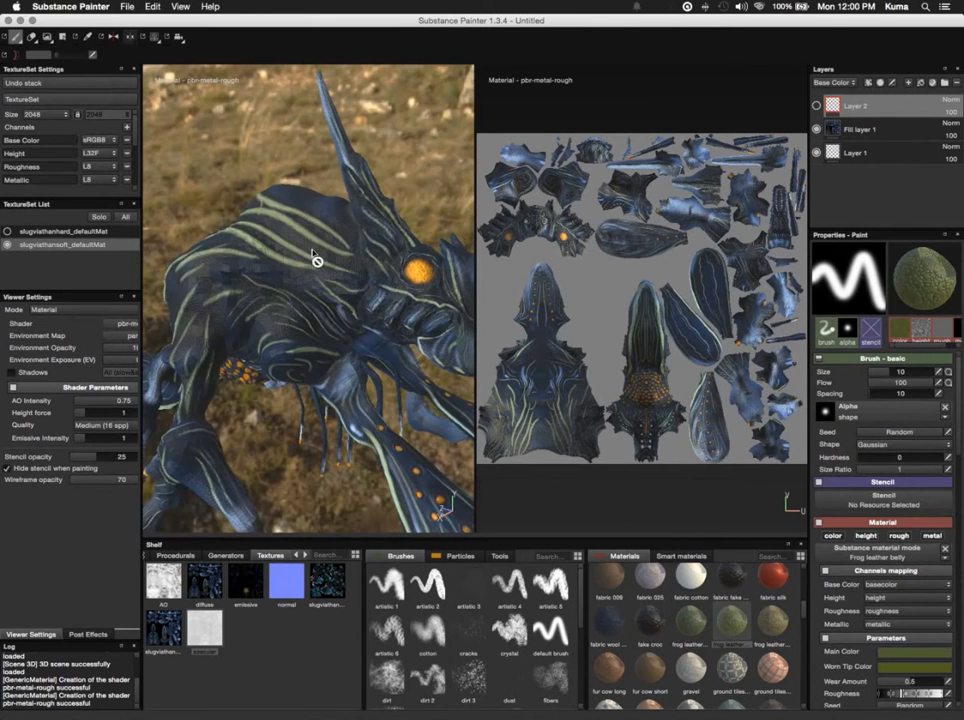
pyautogui.click(816, 105)
pyautogui.click(327, 276)
pyautogui.moveTo(325, 276)
pyautogui.mouseDown()
pyautogui.moveTo(336, 320)
pyautogui.moveTo(302, 324)
pyautogui.moveTo(236, 308)
pyautogui.moveTo(222, 288)
pyautogui.moveTo(235, 268)
pyautogui.mouseUp()
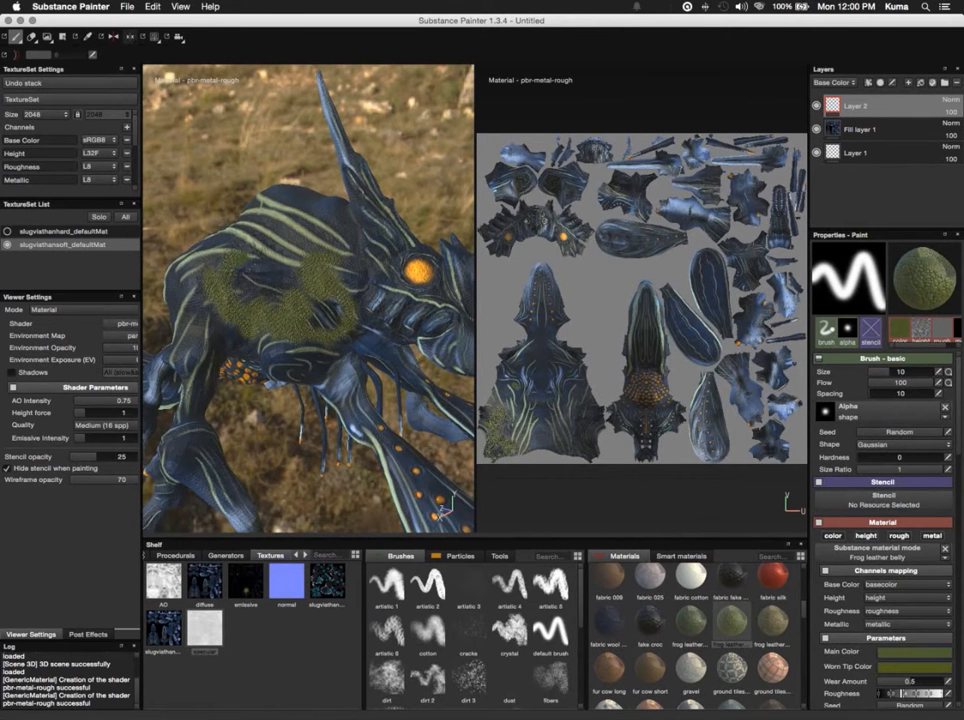
pyautogui.press('super')
pyautogui.press('super+z')
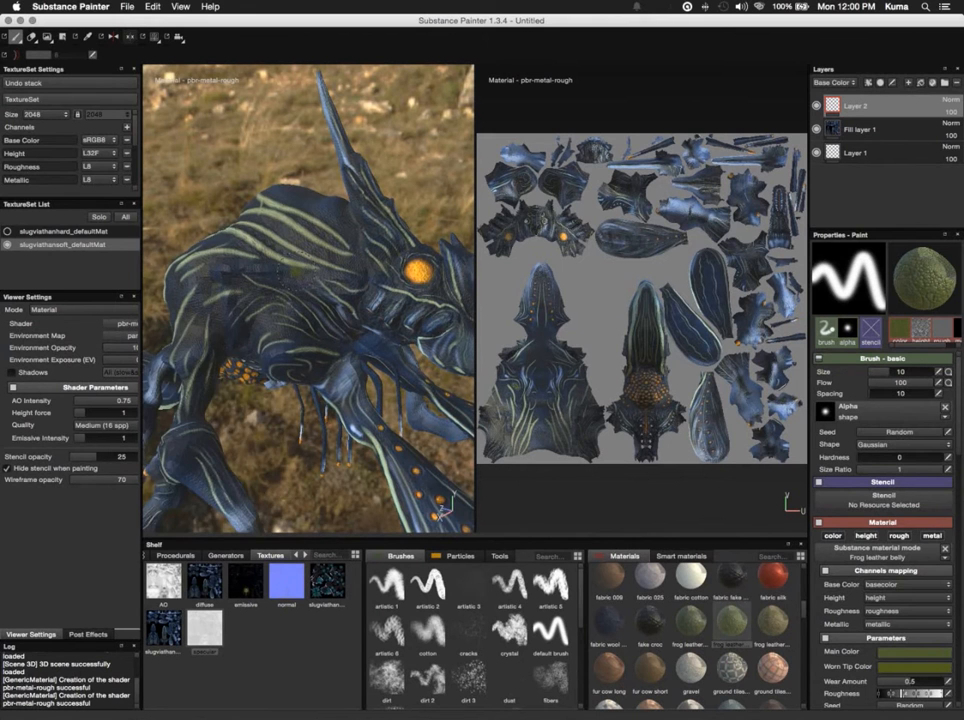
pyautogui.press('super')
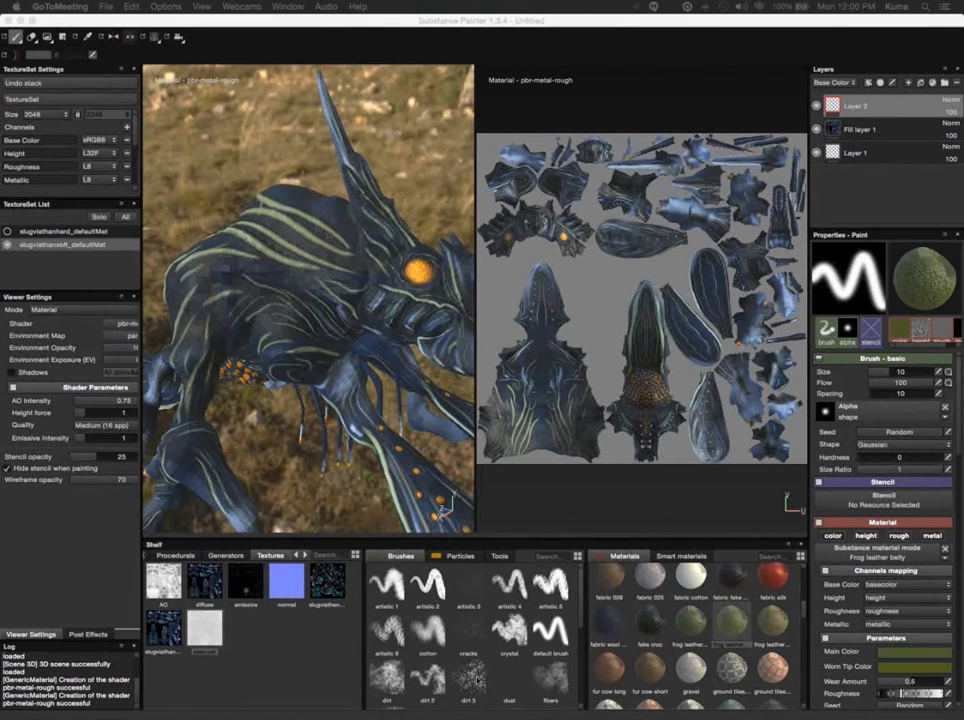
# - Try painting the Frog leather belly material on the flank with the dirt 3 brush, inspect it up close, and undo it
pyautogui.click(471, 683)
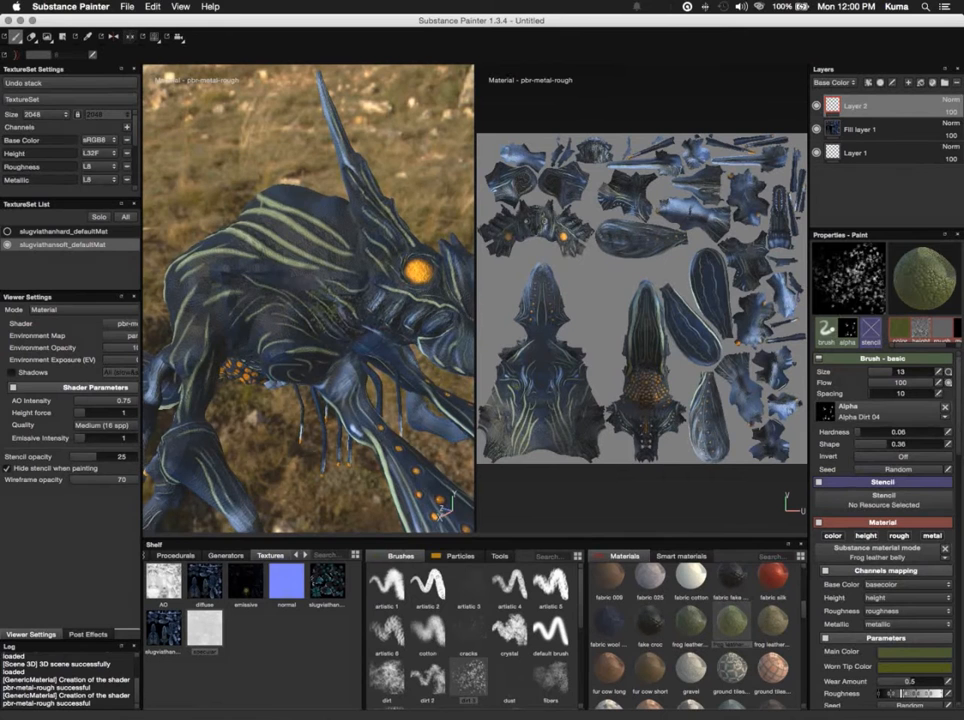
pyautogui.moveTo(350, 305)
pyautogui.mouseDown()
pyautogui.moveTo(338, 335)
pyautogui.moveTo(311, 344)
pyautogui.mouseUp()
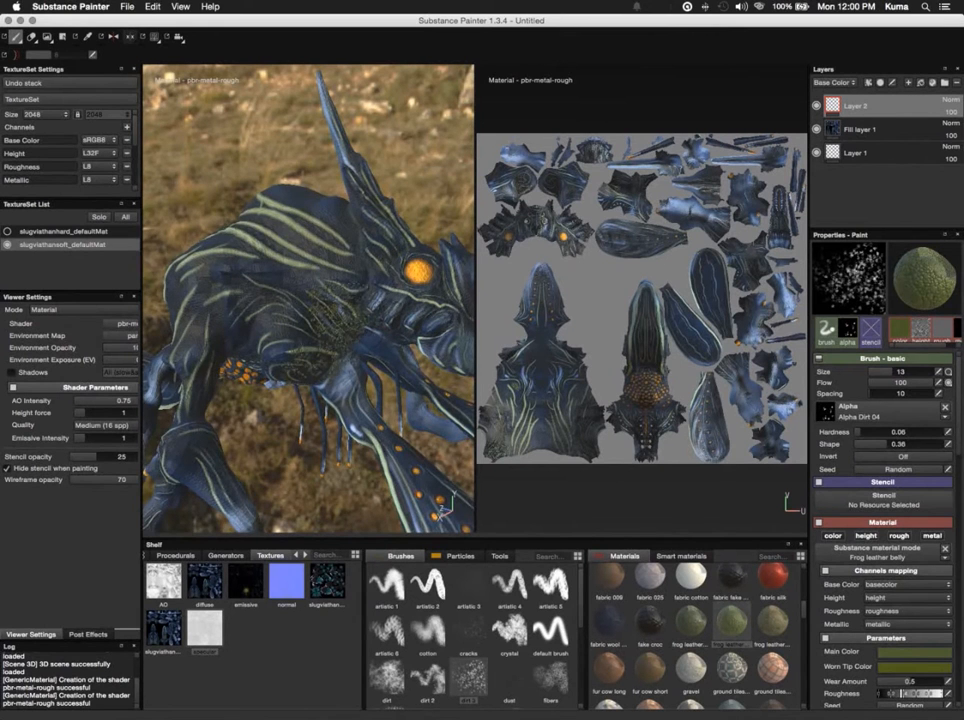
pyautogui.scroll(10, 310, 300)
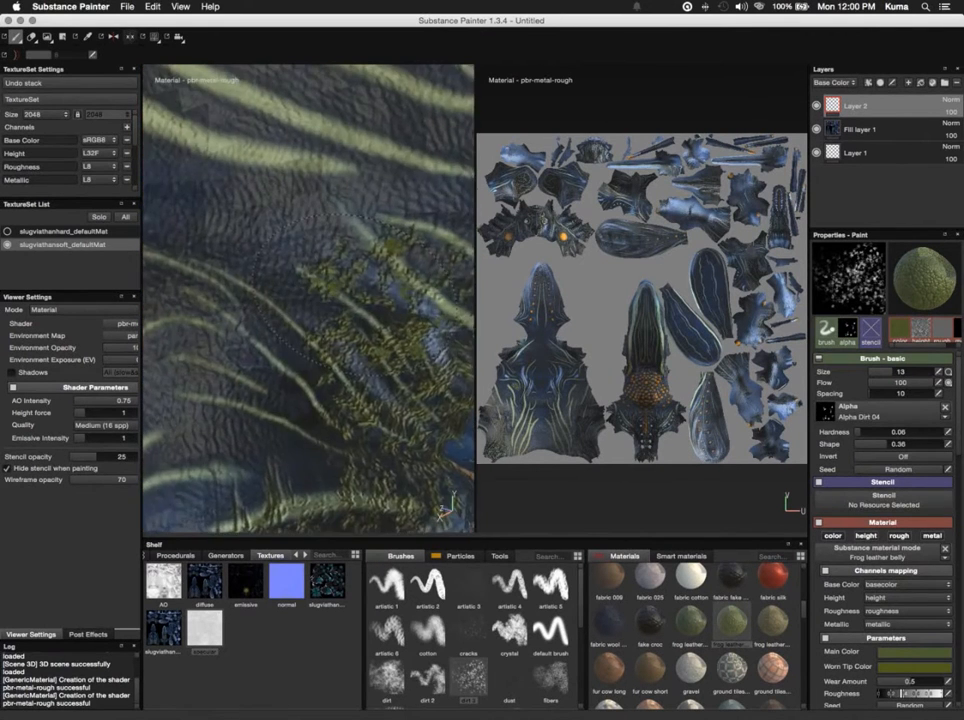
pyautogui.scroll(-10, 345, 298)
pyautogui.press('super+z')
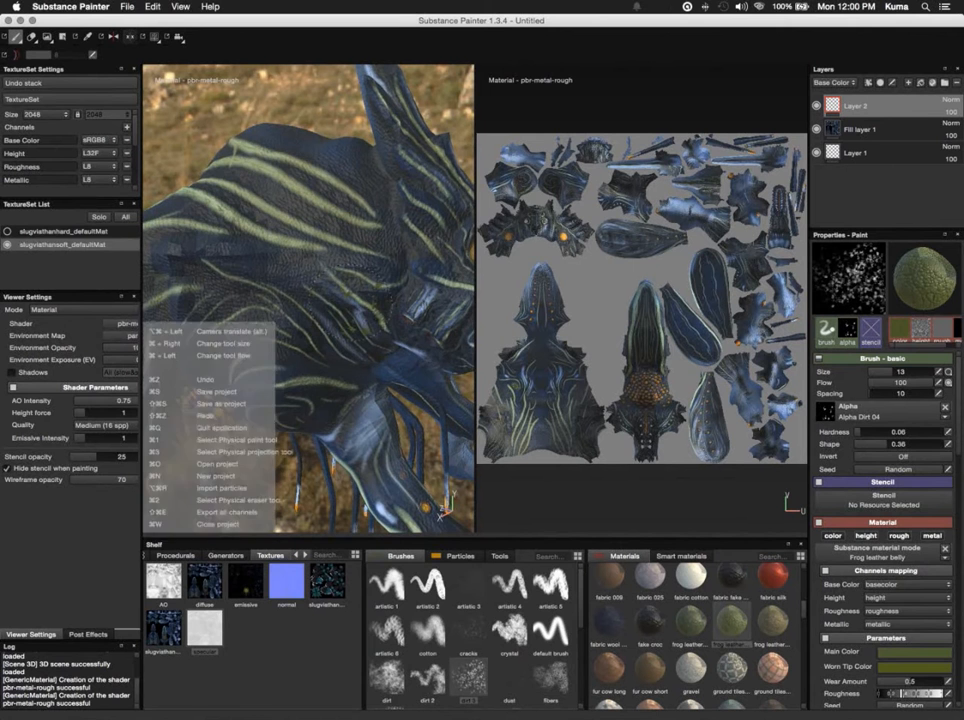
# - Spray the Frog leather belly material over the creature's body on Layer 2 with the rain particle brush
pyautogui.click(462, 556)
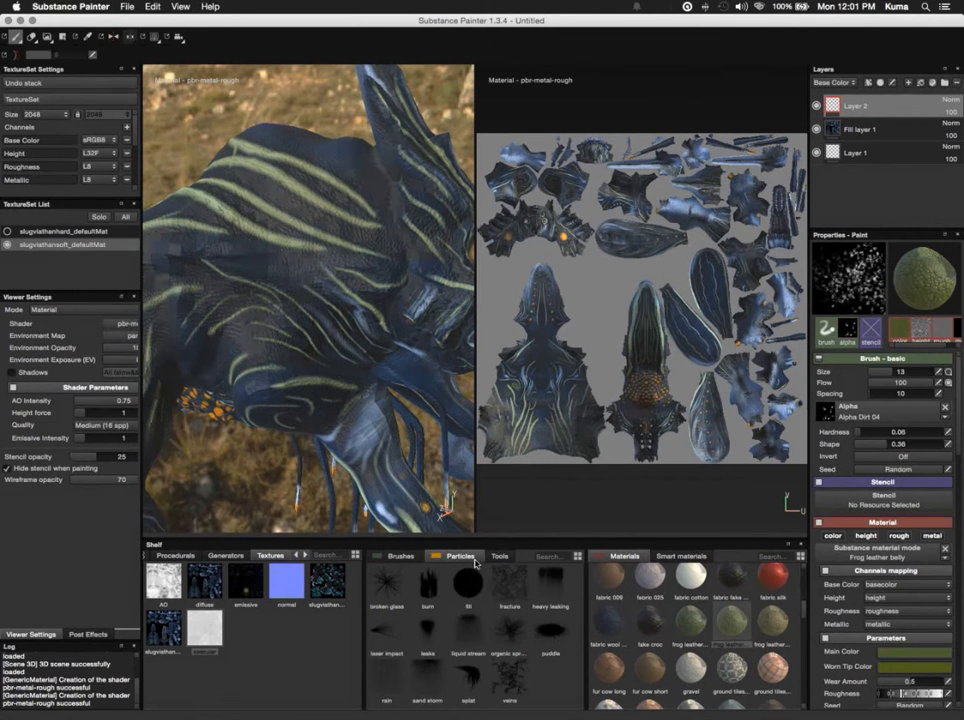
pyautogui.keyDown('alt'); pyautogui.moveTo(224, 465); pyautogui.dragTo(260, 470); pyautogui.keyUp('alt')
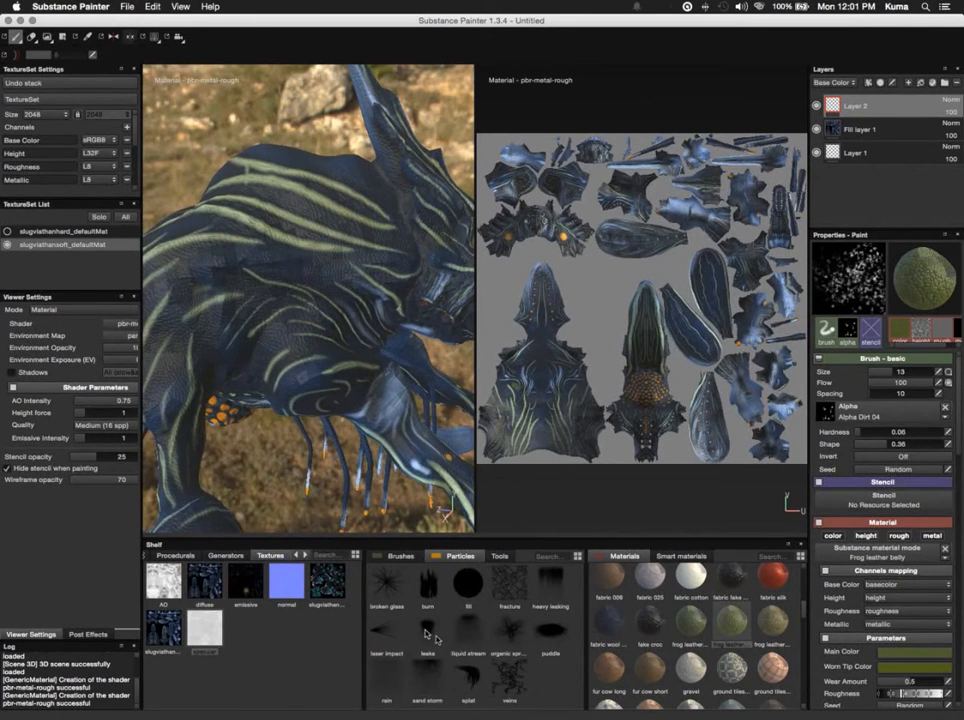
pyautogui.click(382, 681)
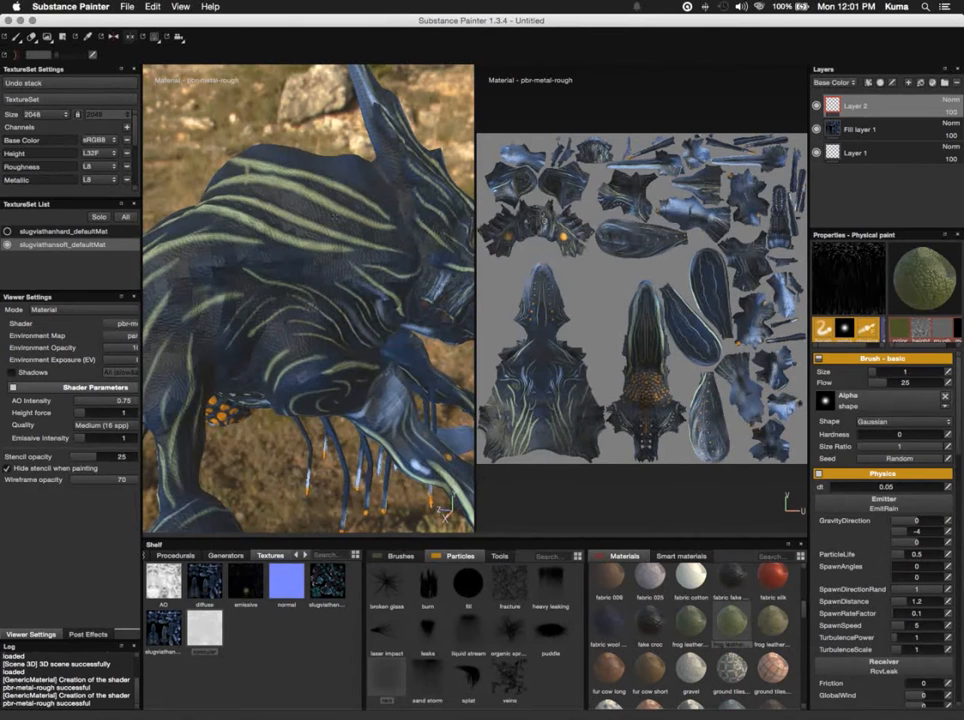
pyautogui.click(335, 216)
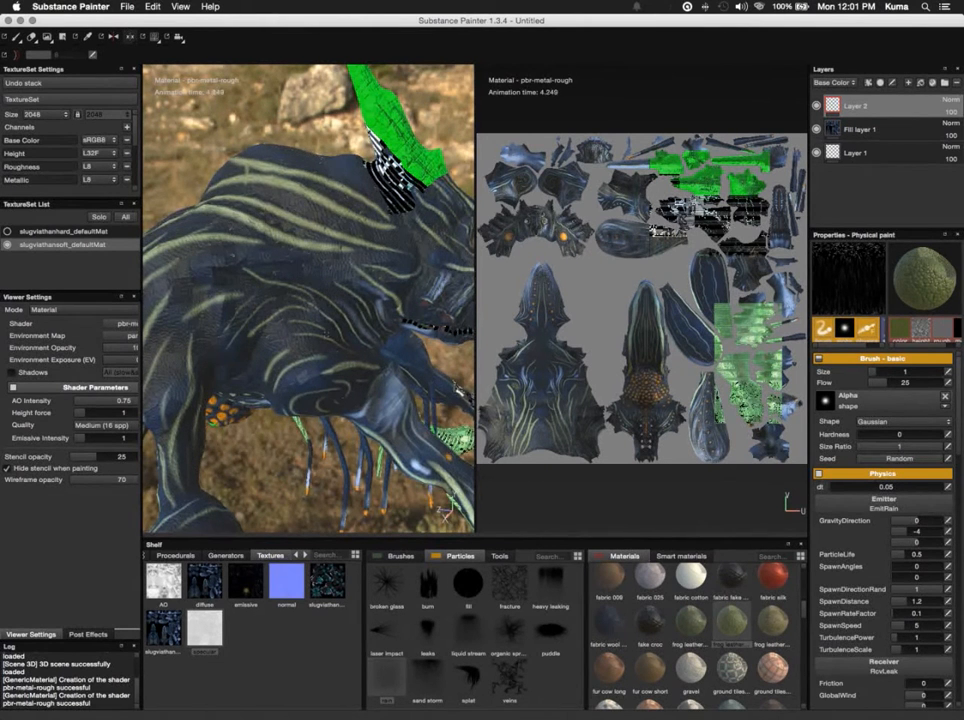
pyautogui.scroll(5, 308, 298)
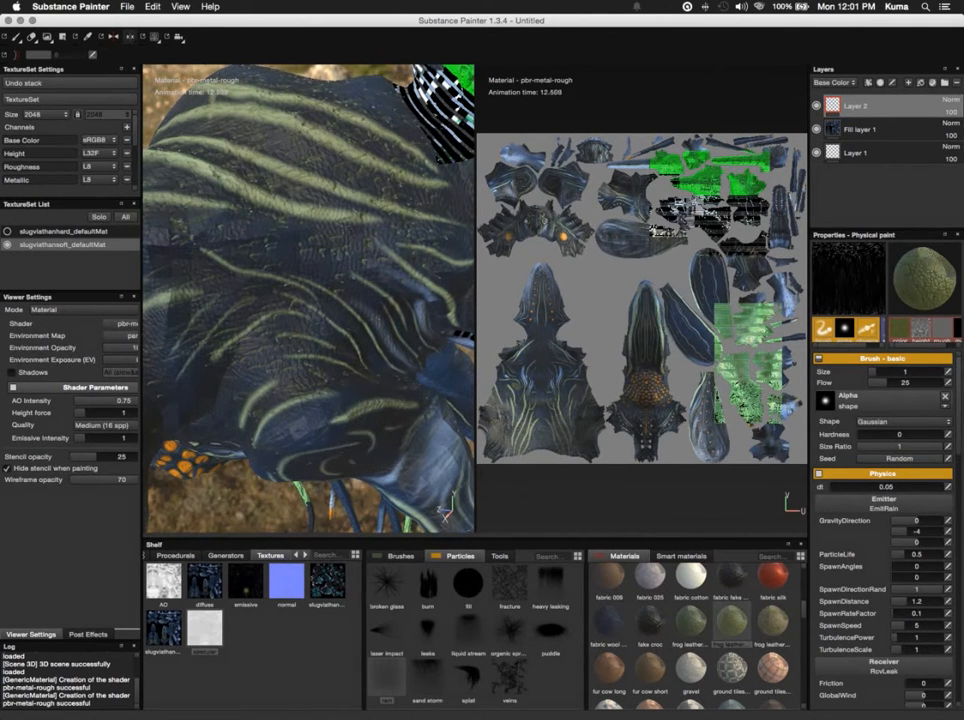
pyautogui.scroll(2, 308, 298)
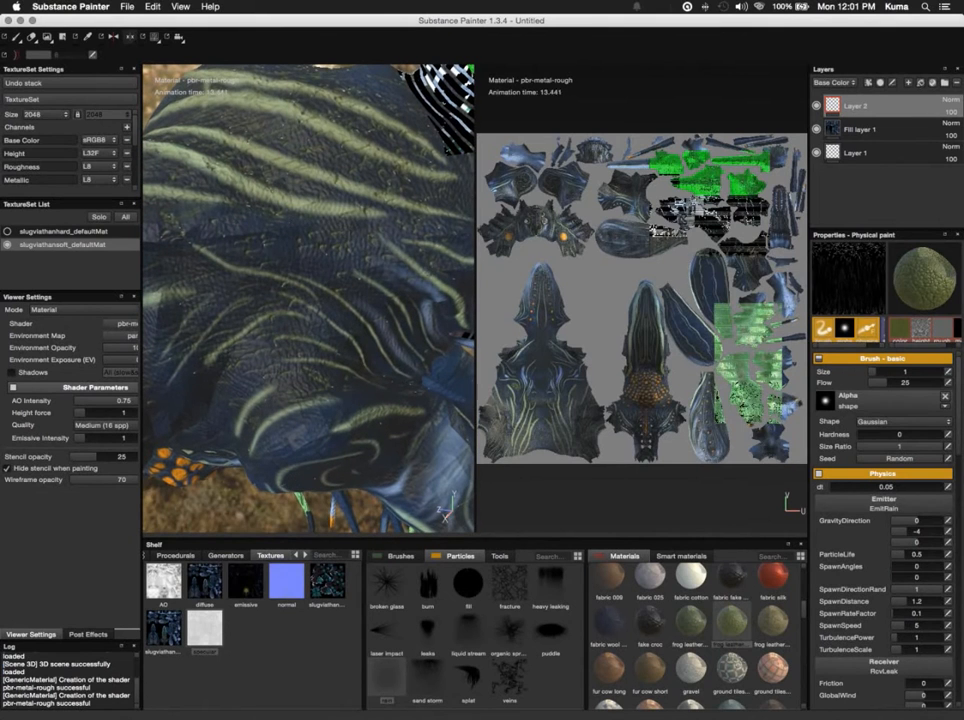
# - Set the rain particle brush's flow to 46 and inspect the particle paint on the UV layout and the whole creature
pyautogui.scroll(6, 640, 275)
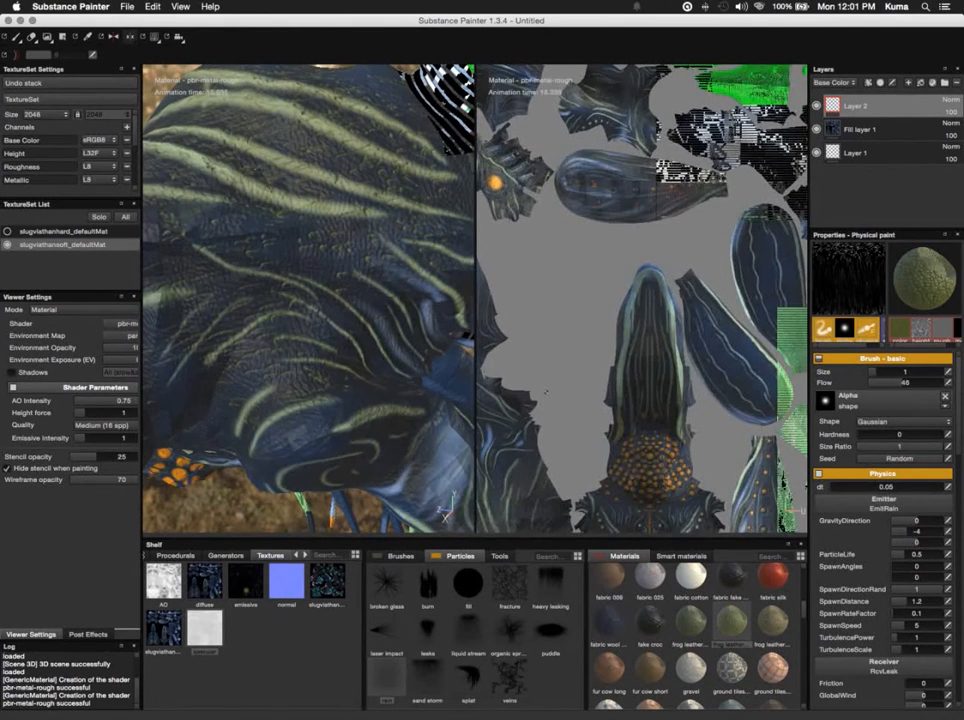
pyautogui.keyDown('alt'); pyautogui.moveTo(545, 393); pyautogui.dragTo(732, 418); pyautogui.keyUp('alt')
pyautogui.scroll(5, 734, 415)
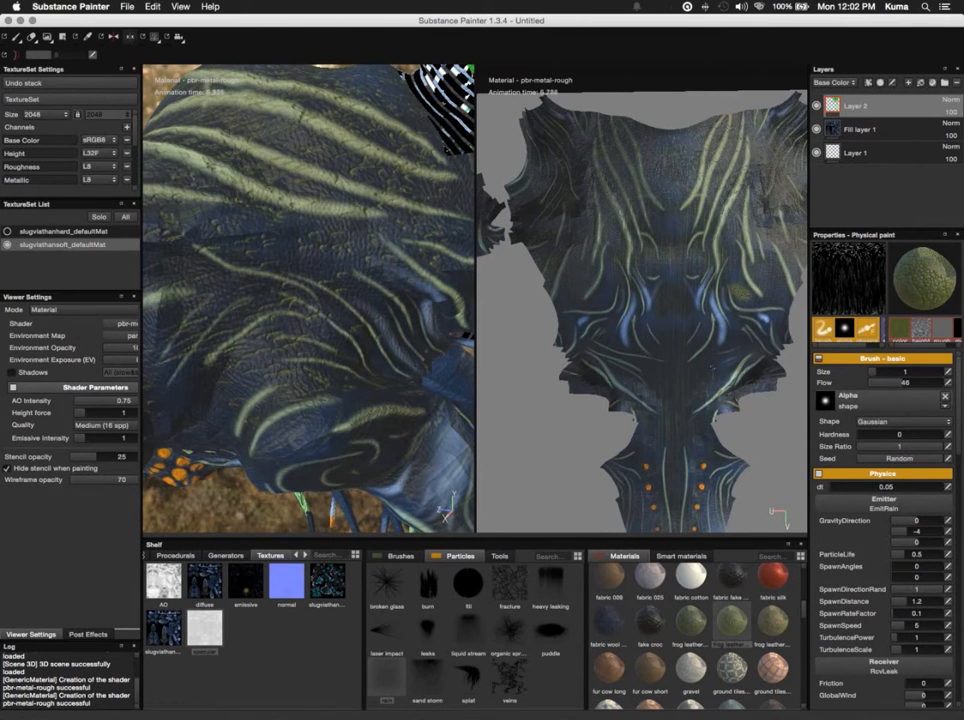
pyautogui.scroll(-5, 308, 298)
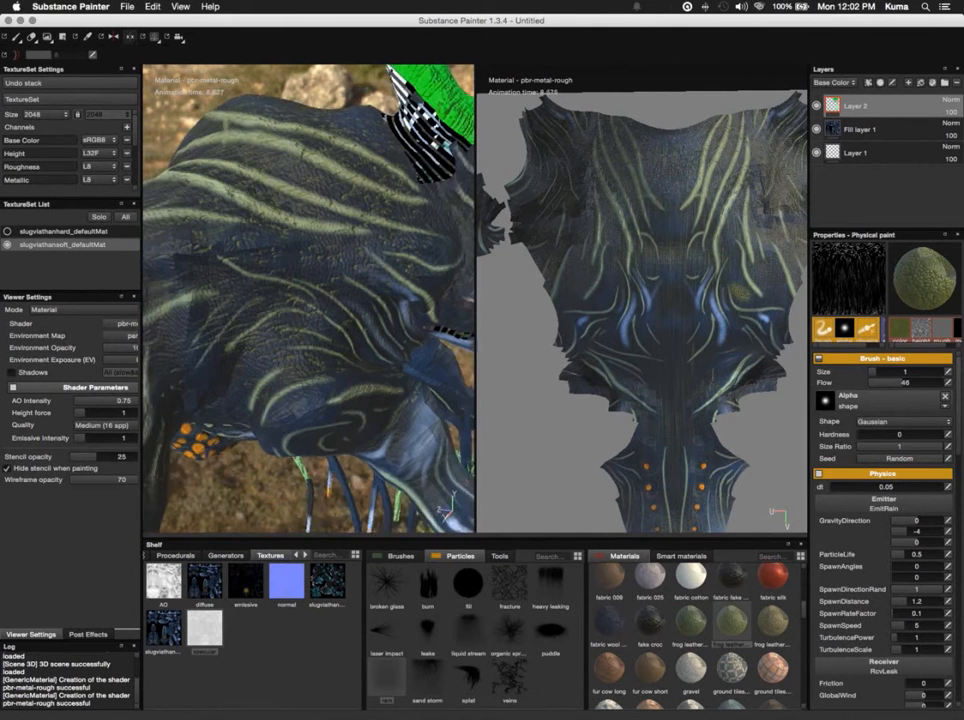
pyautogui.scroll(-10, 308, 298)
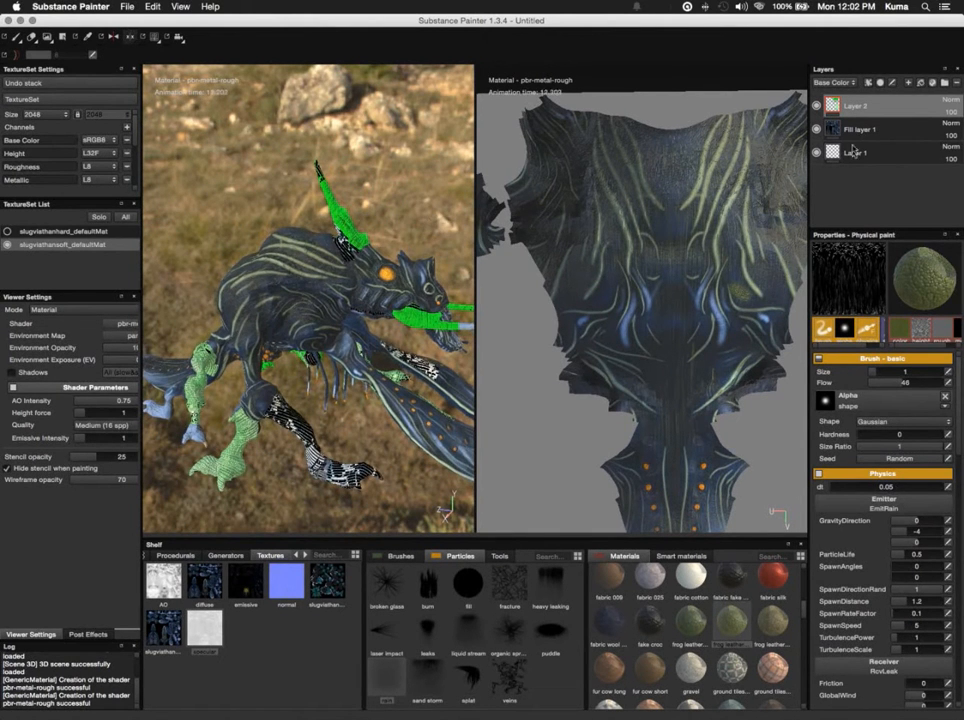
# - Toggle the visibility of Layer 2 repeatedly to compare the creature with and without the particle paint
pyautogui.click(817, 106)
pyautogui.click(817, 106)
pyautogui.click(817, 106)
pyautogui.click(817, 106)
pyautogui.click(817, 106)
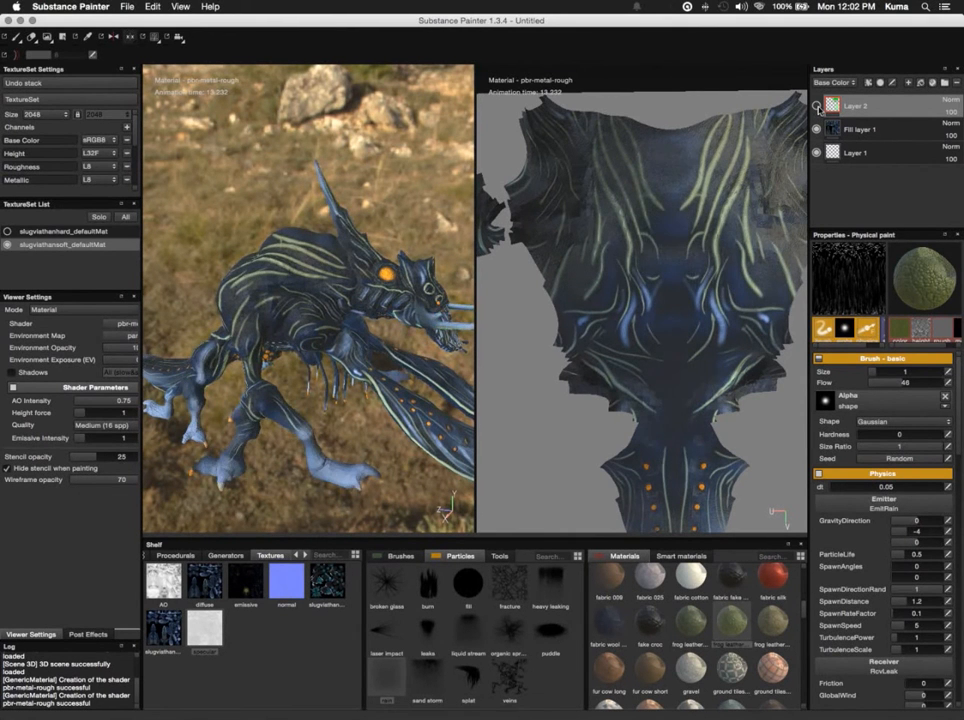
pyautogui.click(817, 106)
pyautogui.click(817, 106)
pyautogui.click(818, 108)
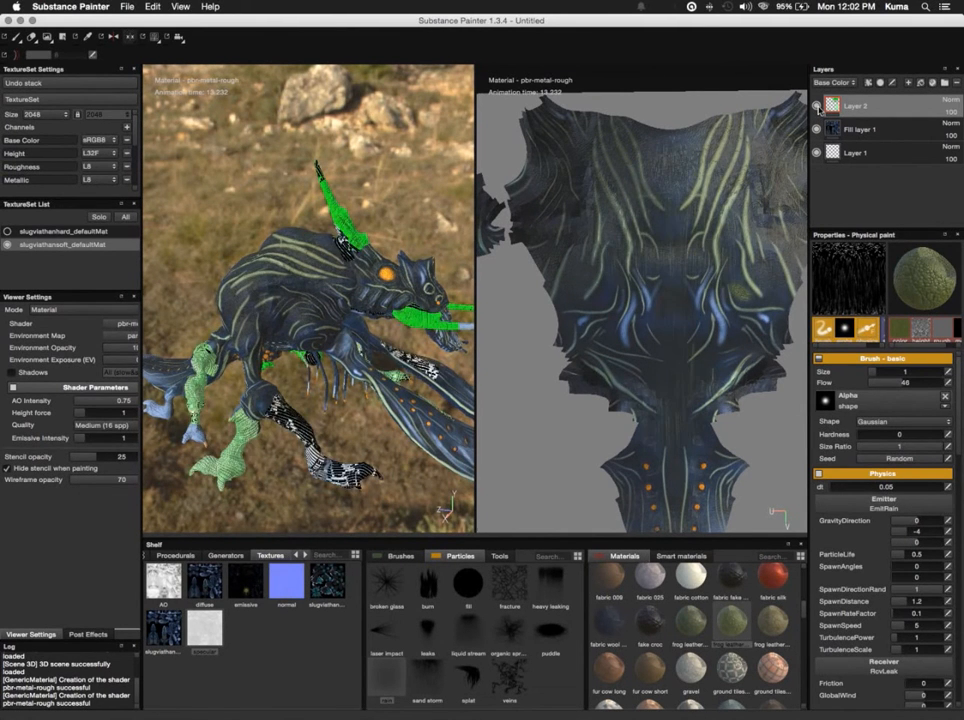
pyautogui.click(818, 108)
pyautogui.click(818, 108)
pyautogui.click(818, 108)
pyautogui.click(818, 108)
# - Replace Layer 2 with a new empty paint layer and choose the tan frog leather material for the rain particle brush
pyautogui.press('Delete')
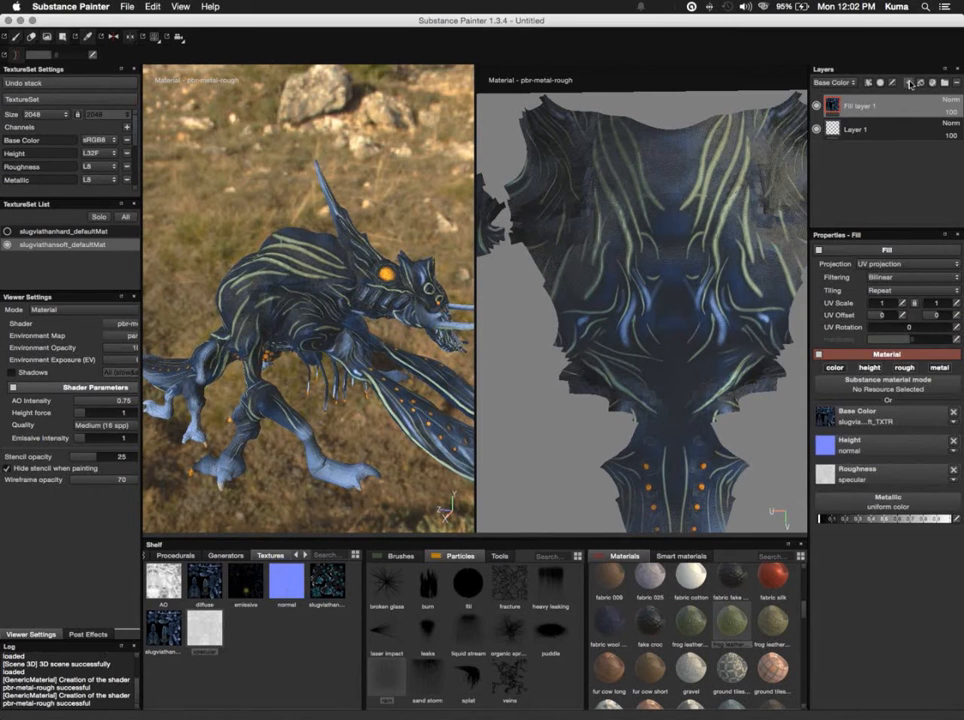
pyautogui.click(908, 83)
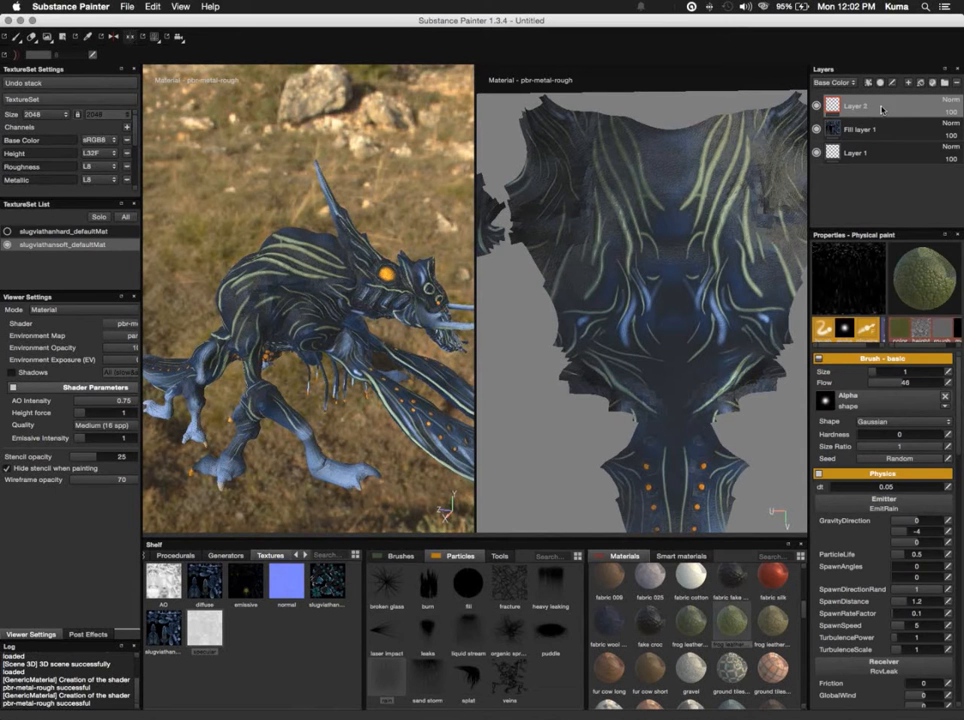
pyautogui.click(701, 624)
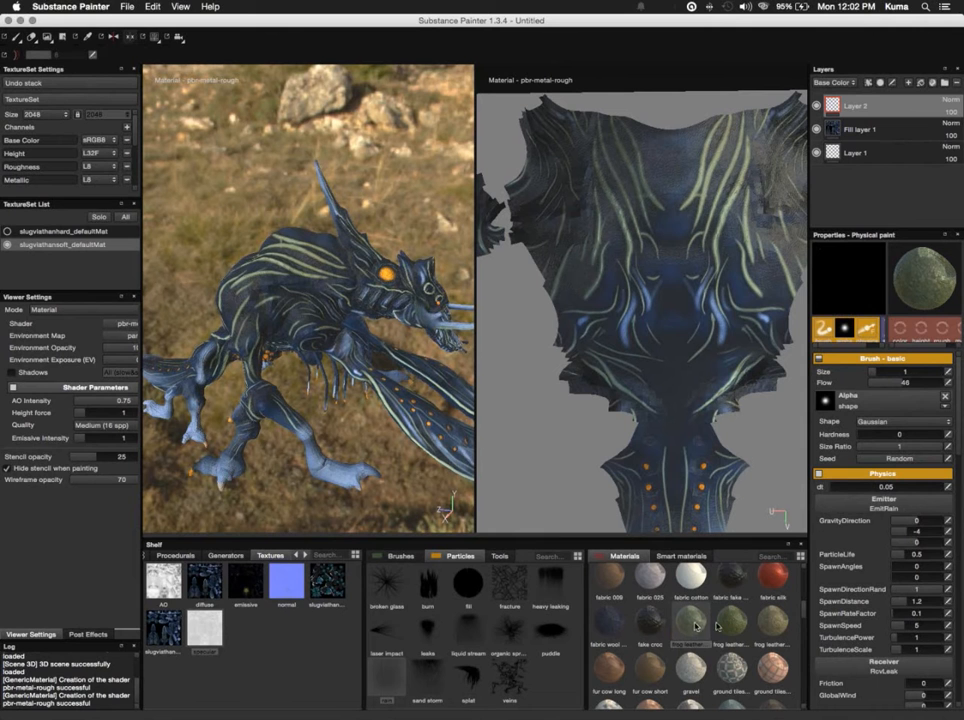
pyautogui.click(778, 628)
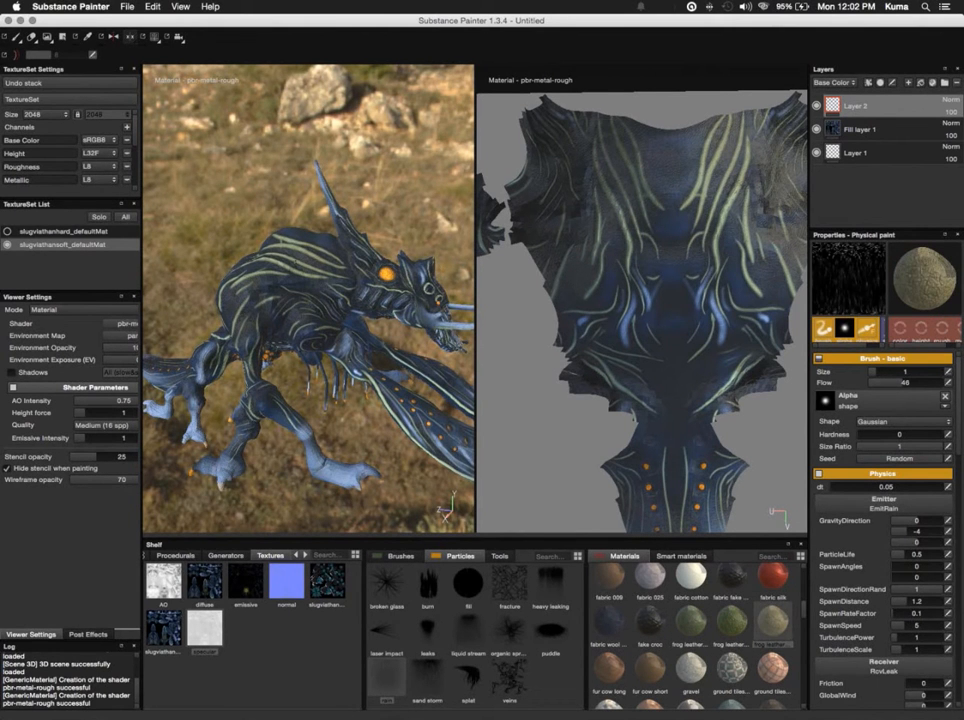
# - Spray the tan frog leather material over the creature's back and flank with rain particles on the new layer and inspect the streaks
pyautogui.scroll(2, 293, 256)
pyautogui.scroll(-2, 293, 256)
pyautogui.scroll(5, 293, 256)
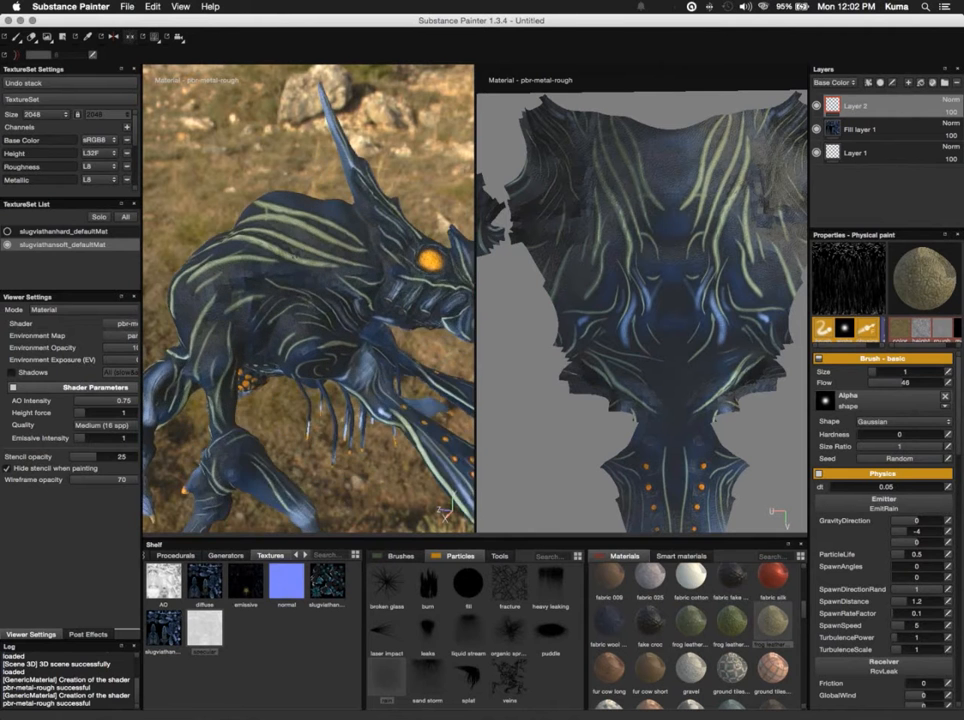
pyautogui.scroll(5, 293, 256)
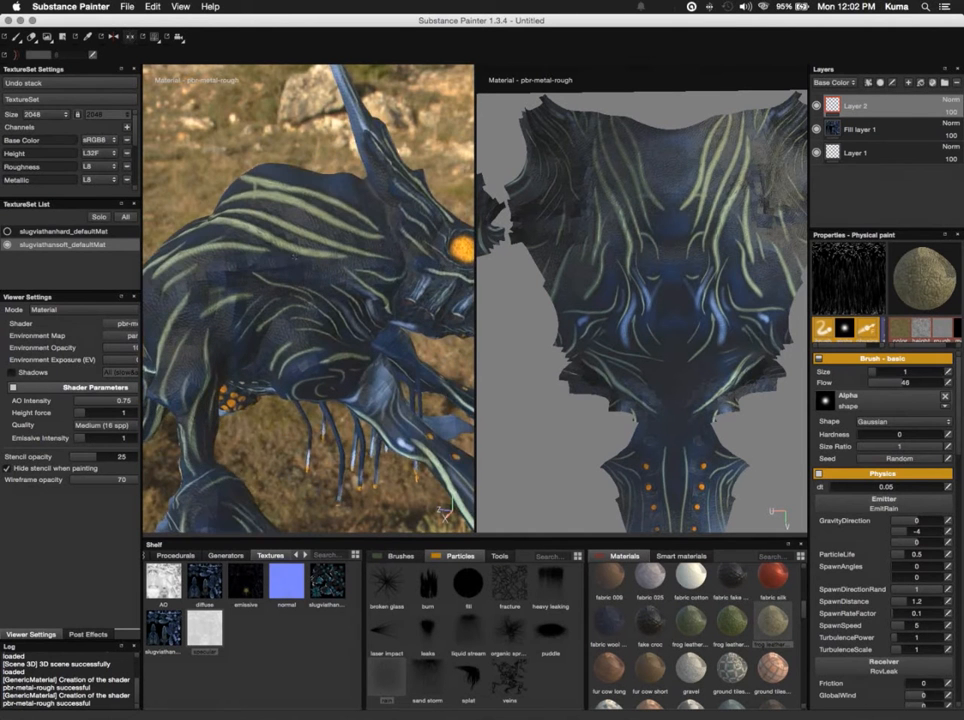
pyautogui.moveTo(295, 257)
pyautogui.keyDown('ctrl'); pyautogui.mouseDown(button='right')
pyautogui.moveTo(352, 257)
pyautogui.moveTo(295, 257)
pyautogui.mouseUp(button='right'); pyautogui.keyUp('ctrl')
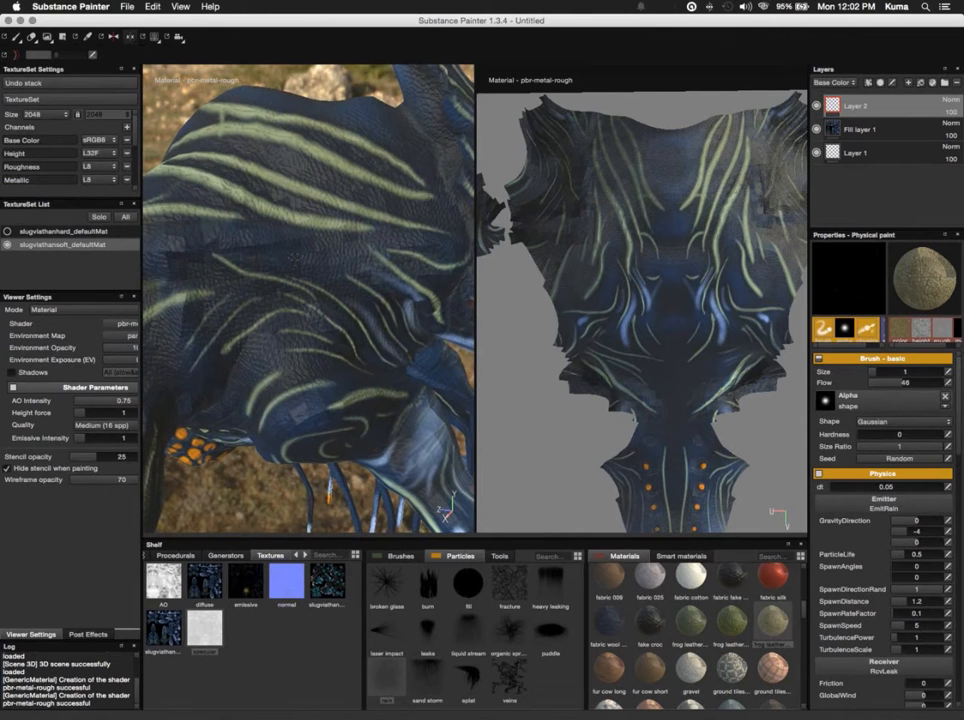
pyautogui.scroll(2, 295, 257)
pyautogui.click(295, 257)
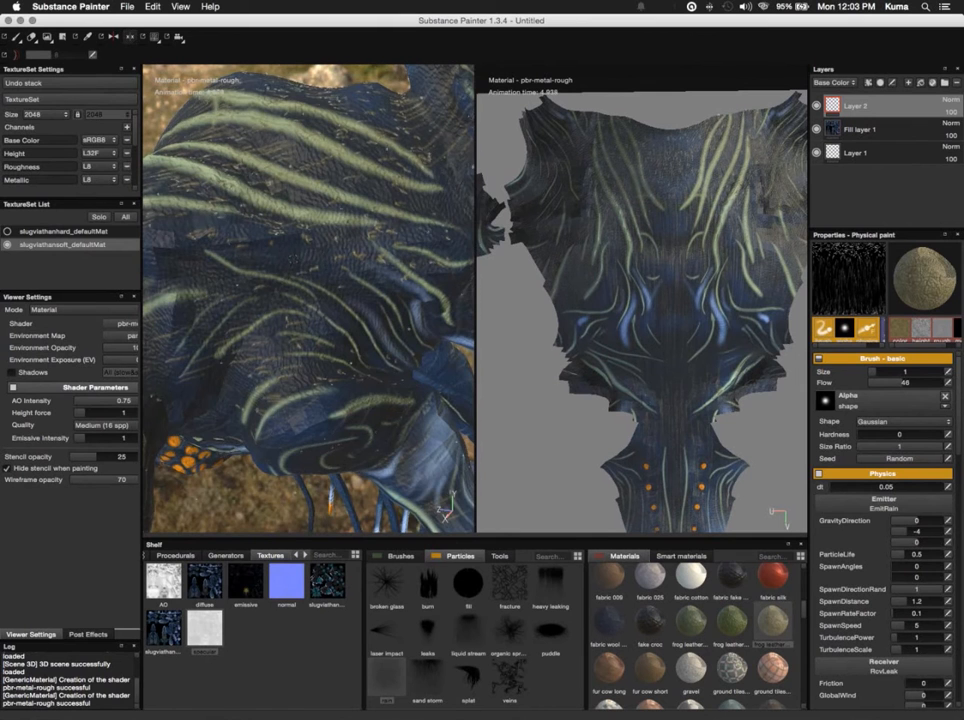
pyautogui.scroll(4, 308, 298)
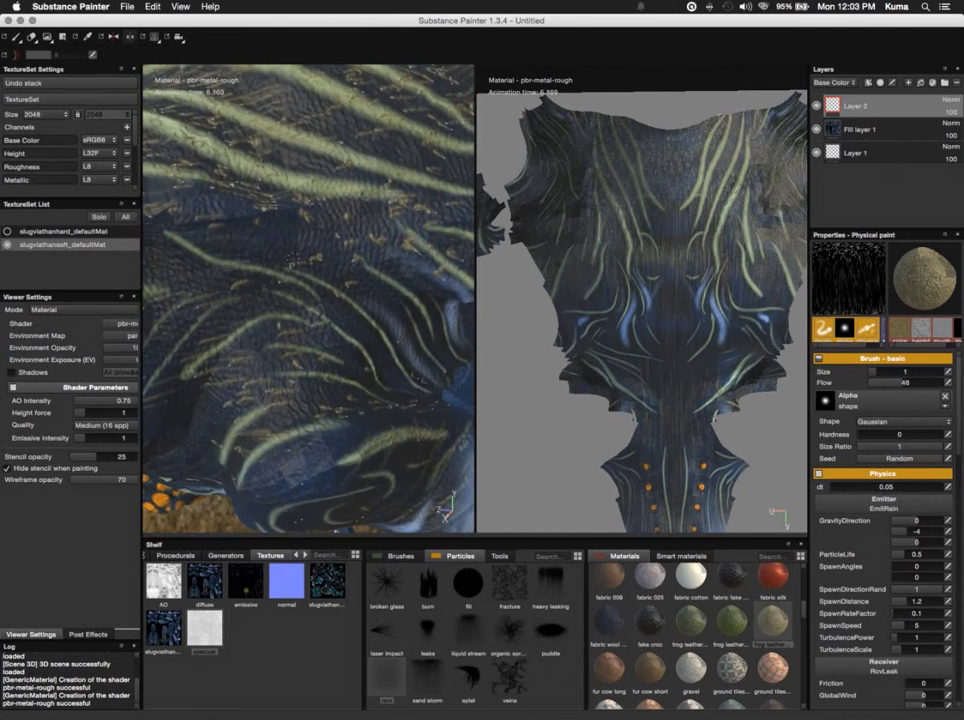
pyautogui.scroll(-5, 308, 298)
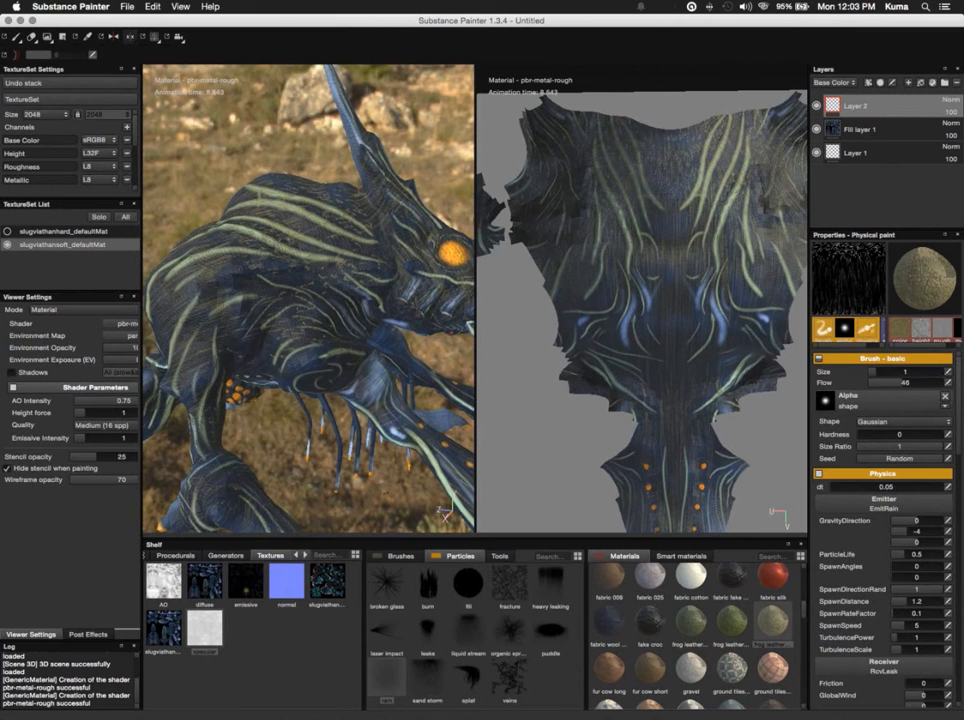
# - Spray more tan frog leather rain particles over the creature's head, opposite flank and back on Layer 2
pyautogui.keyDown('alt'); pyautogui.moveTo(412, 502); pyautogui.dragTo(336, 477); pyautogui.keyUp('alt')
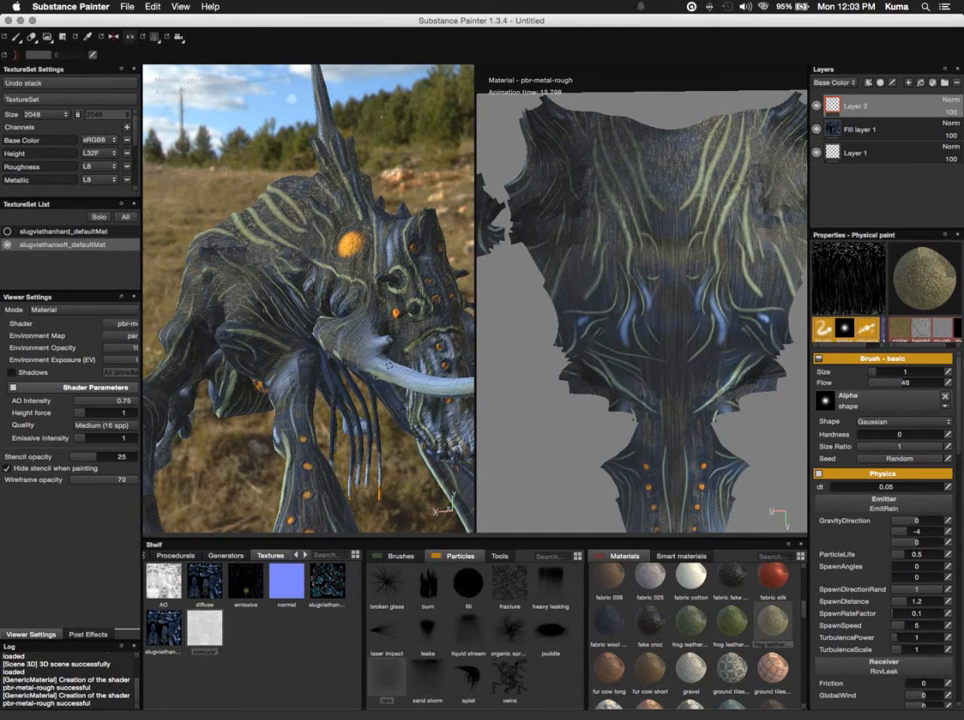
pyautogui.press('alt')
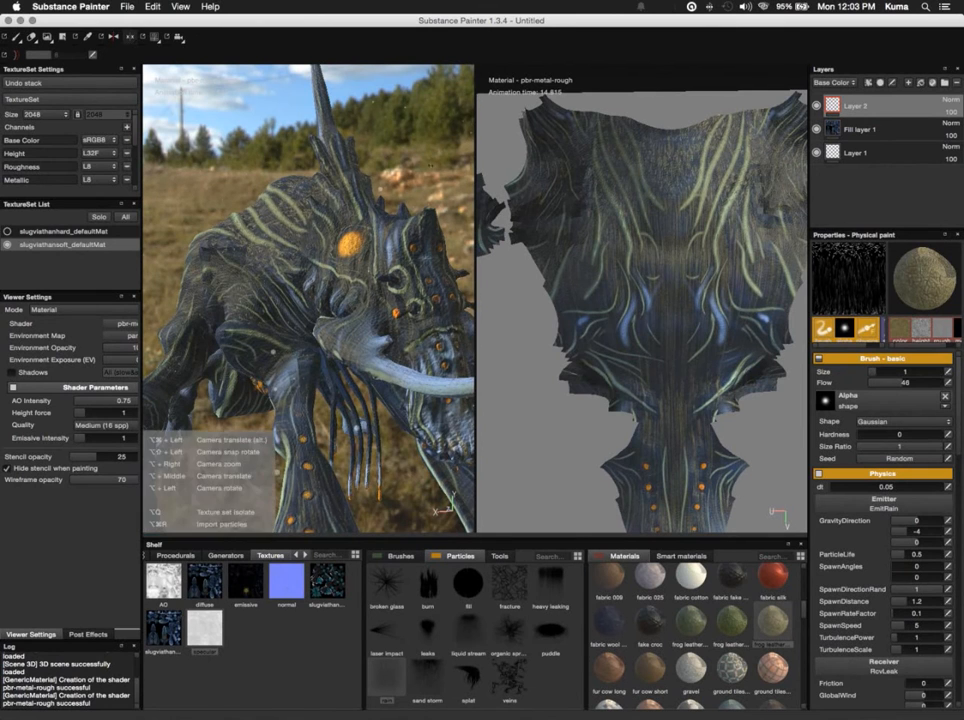
pyautogui.keyDown('alt'); pyautogui.moveTo(440, 124); pyautogui.dragTo(726, 116); pyautogui.keyUp('alt')
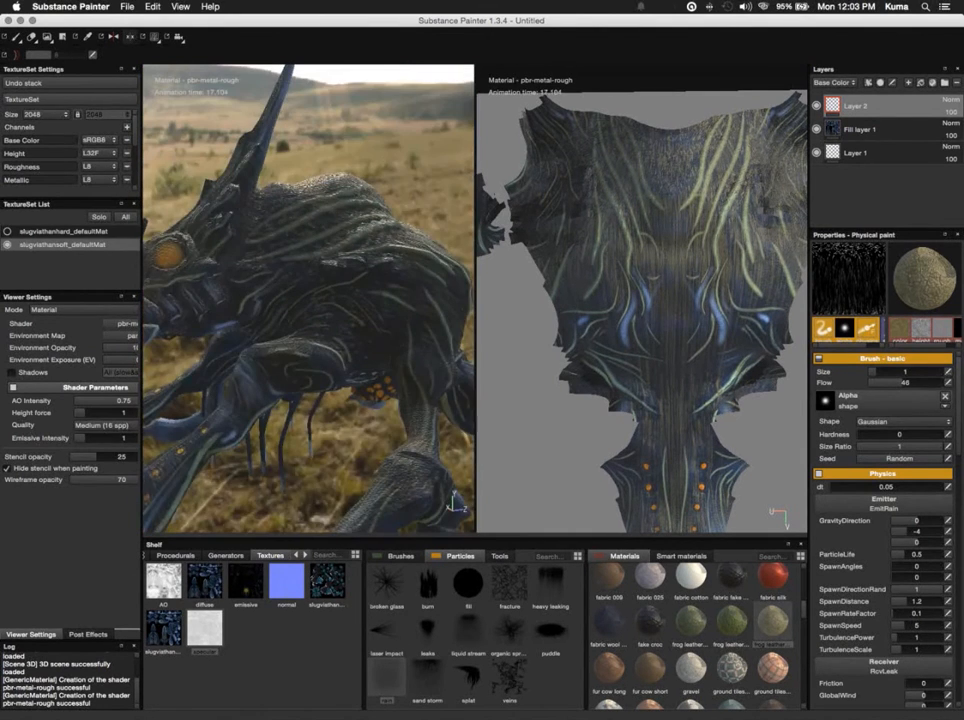
pyautogui.keyDown('alt'); pyautogui.moveTo(330, 200); pyautogui.dragTo(361, 157); pyautogui.keyUp('alt')
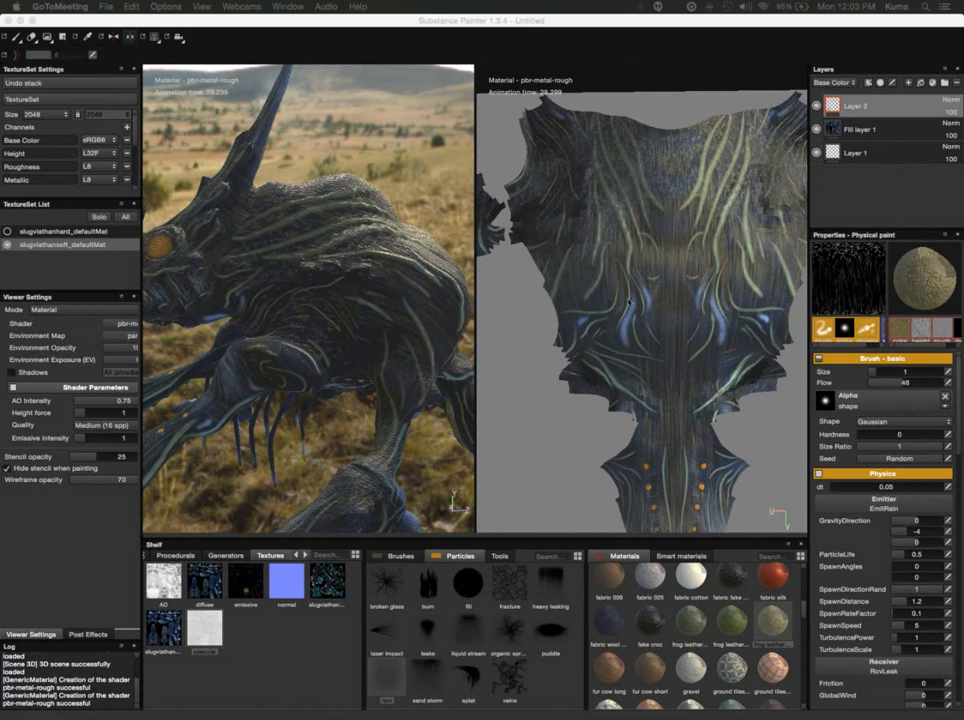
# - Try the Screen blend mode on Layer 2's base color, then set the blend mode to Overlay
pyautogui.click(857, 108)
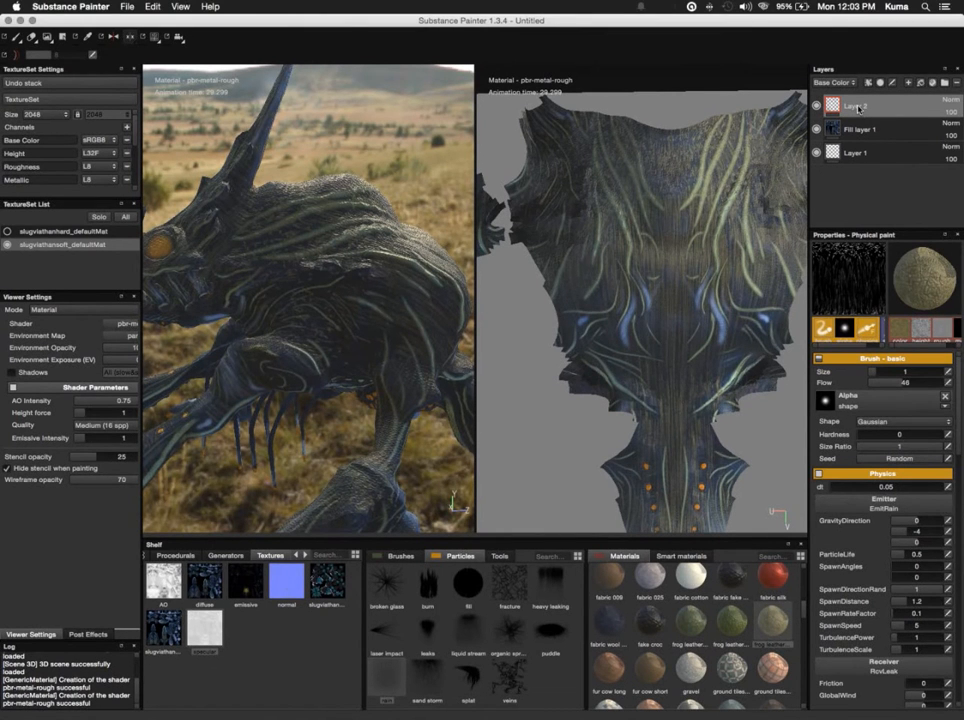
pyautogui.click(838, 83)
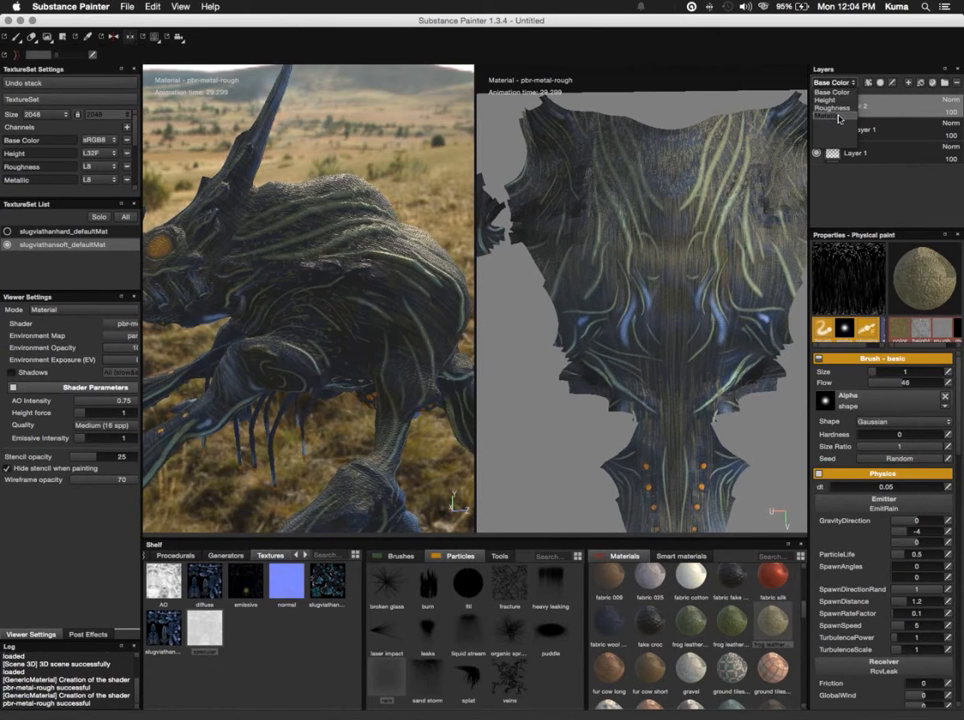
pyautogui.click(836, 93)
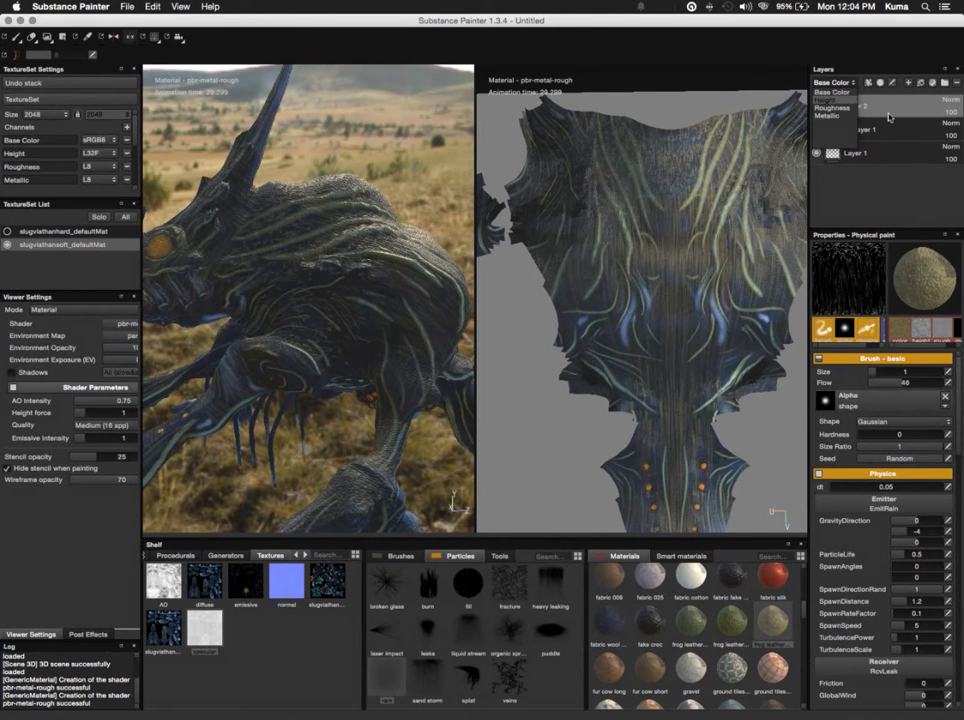
pyautogui.click(955, 104)
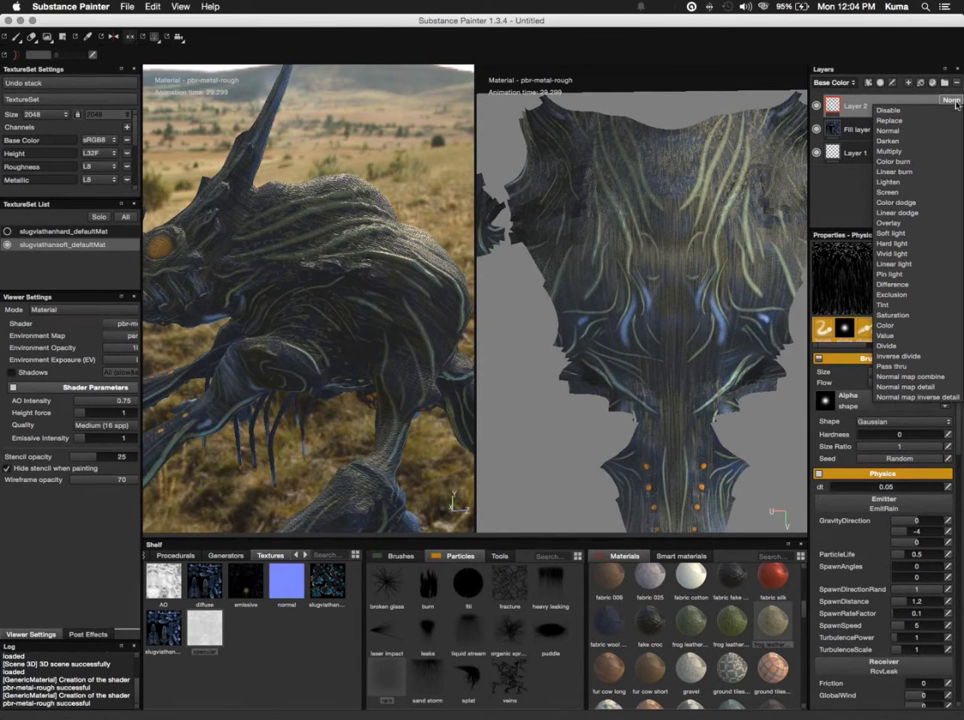
pyautogui.click(906, 192)
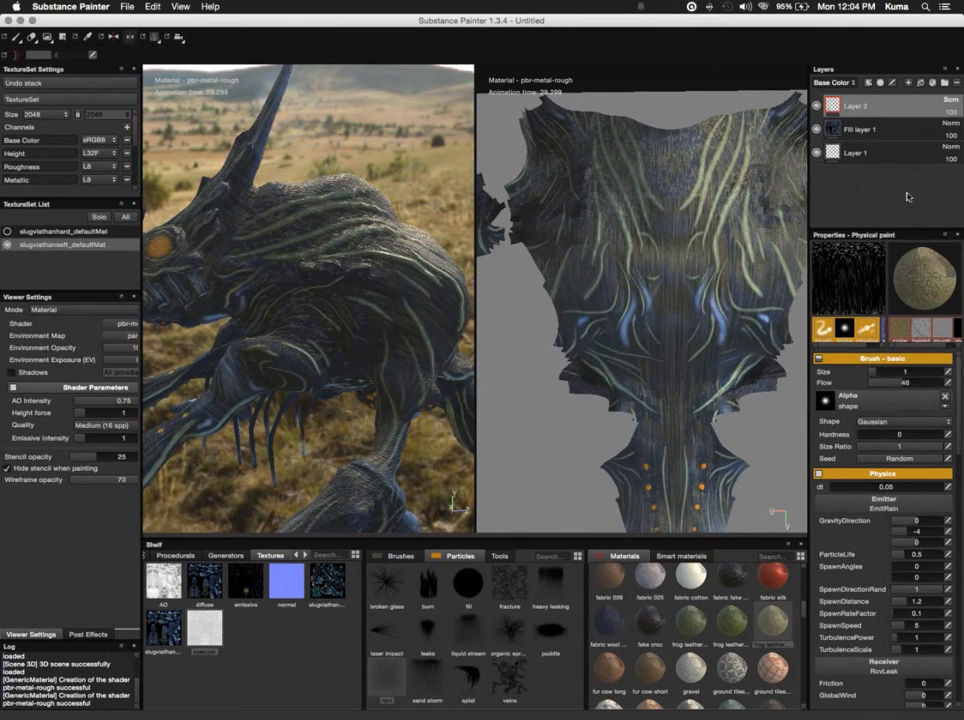
pyautogui.click(950, 100)
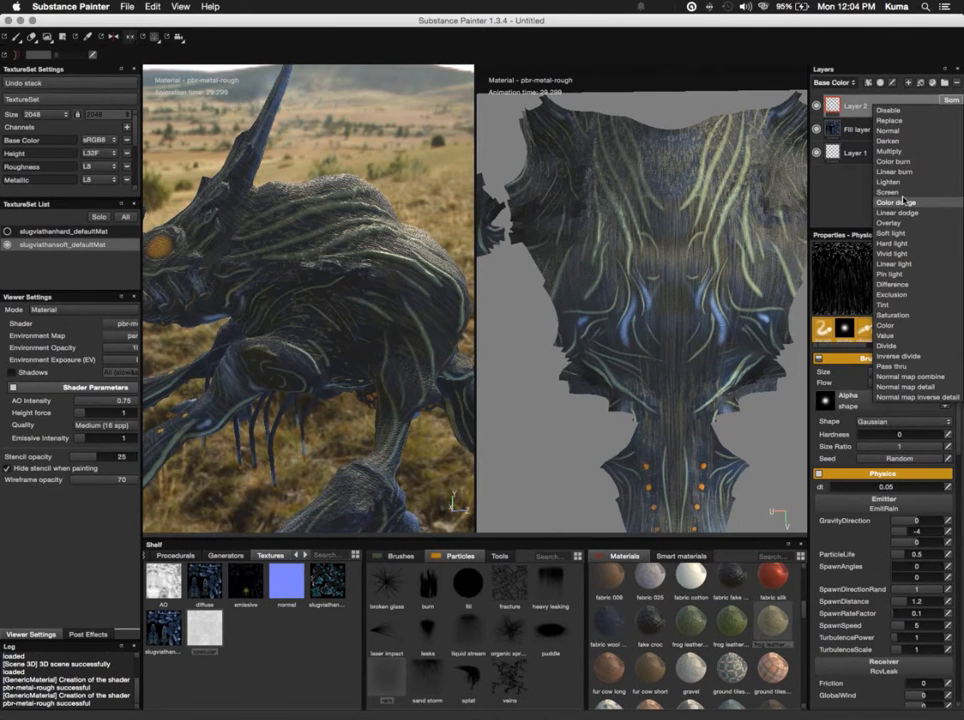
pyautogui.click(893, 231)
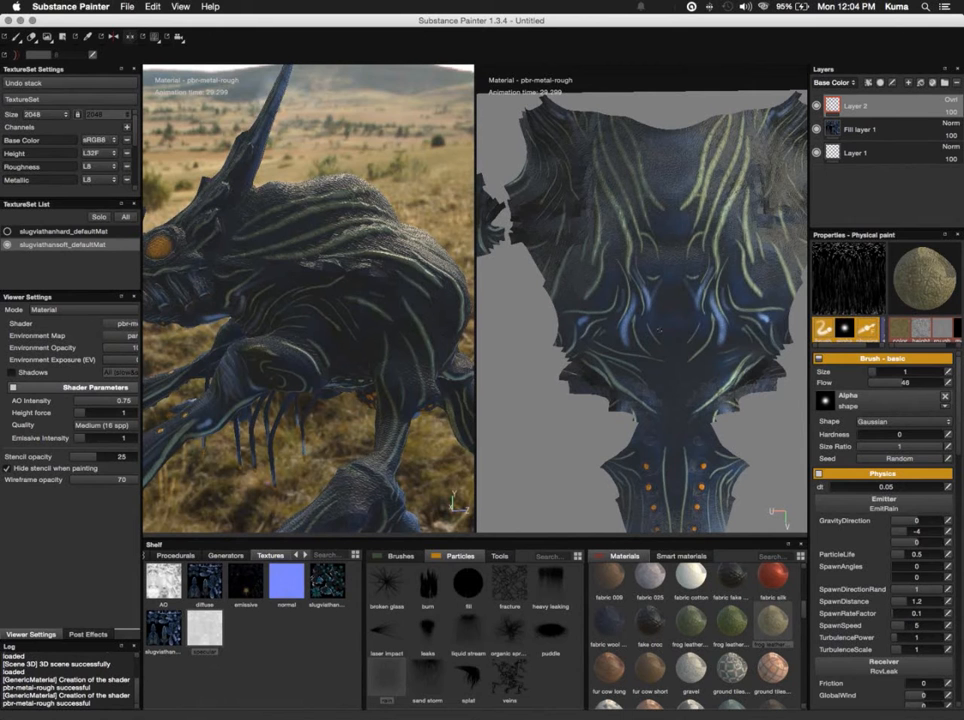
# - Look through the shelf's brush, tool and particle presets and inspect the blended leather paint from the creature's front and both sides
pyautogui.click(402, 557)
pyautogui.click(499, 557)
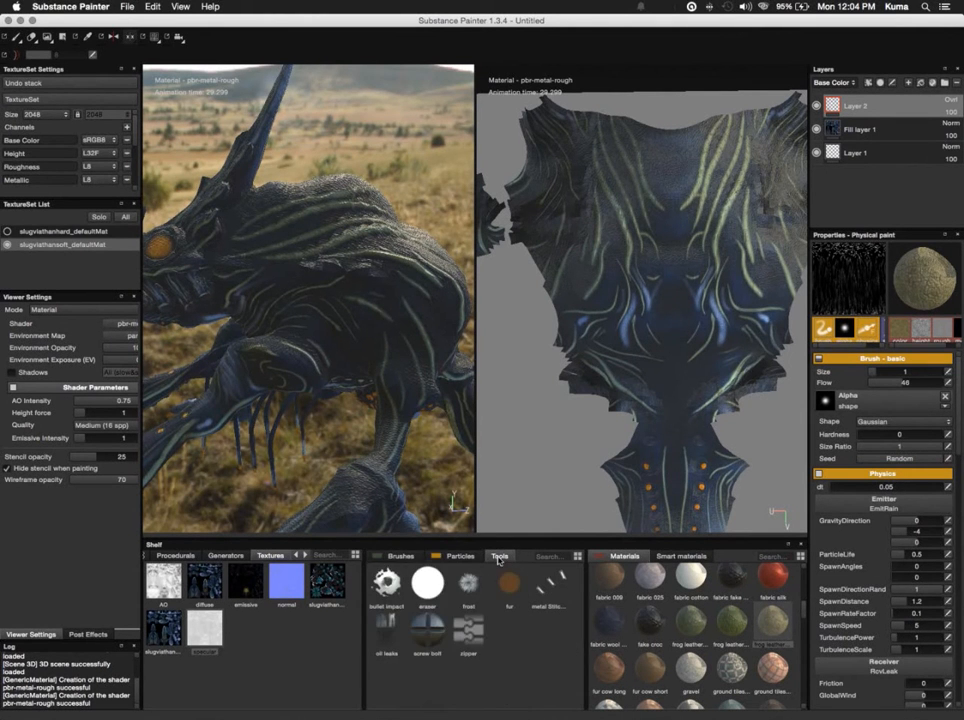
pyautogui.click(460, 557)
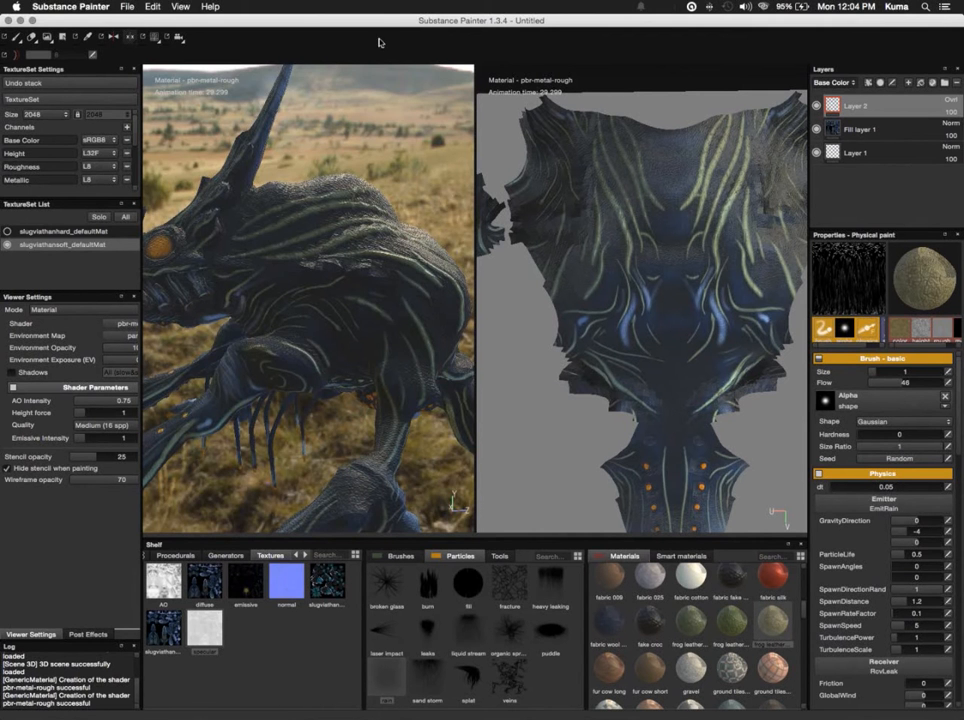
pyautogui.keyDown('alt'); pyautogui.moveTo(372, 118); pyautogui.dragTo(480, 107); pyautogui.keyUp('alt')
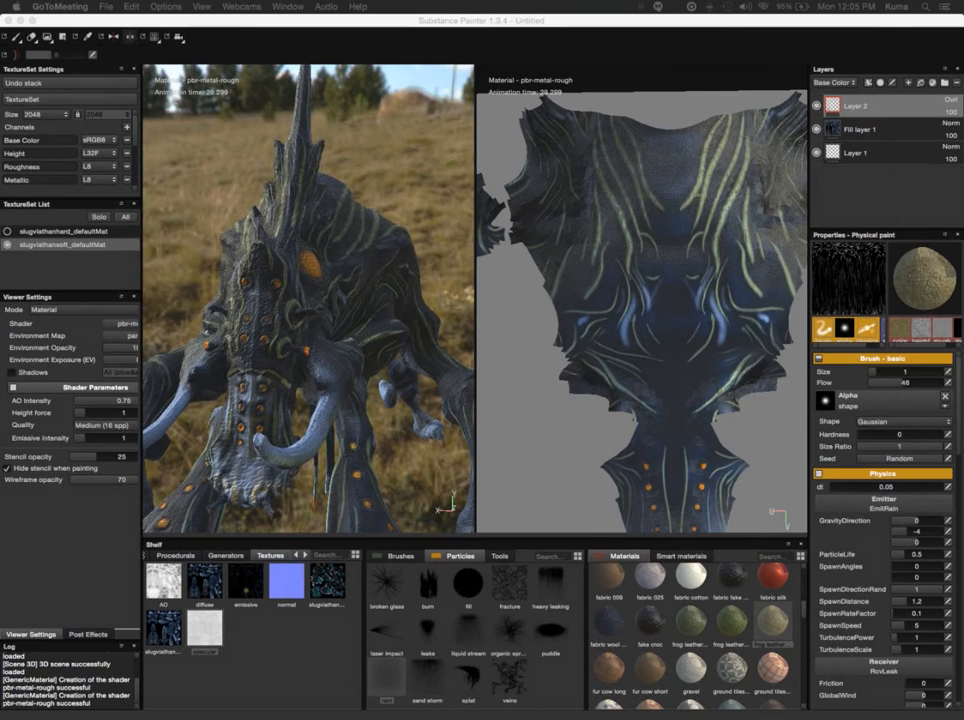
pyautogui.click(370, 198)
pyautogui.moveTo(370, 198)
pyautogui.keyDown('alt'); pyautogui.mouseDown()
pyautogui.moveTo(327, 197)
pyautogui.moveTo(506, 157)
pyautogui.moveTo(566, 161)
pyautogui.moveTo(556, 163)
pyautogui.mouseUp(); pyautogui.keyUp('alt')
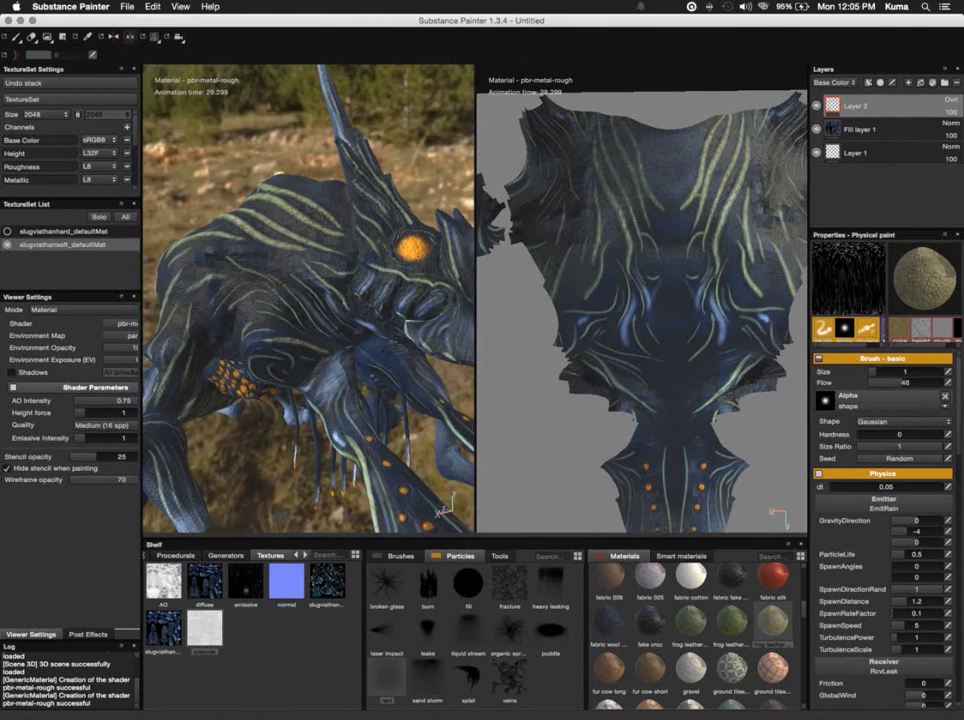
pyautogui.press('super+Tab')
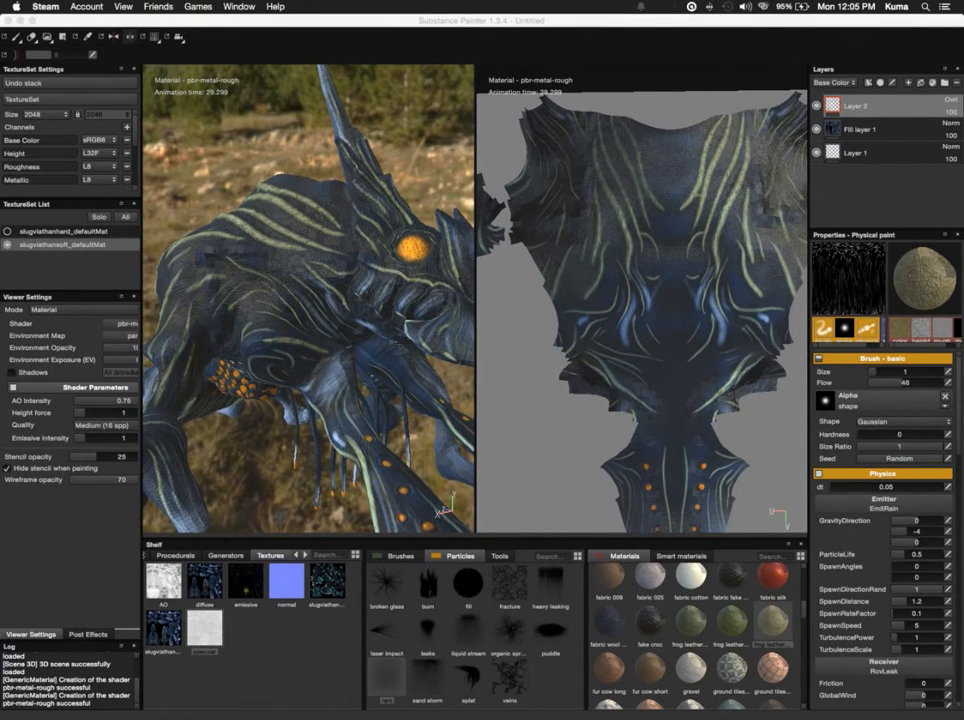
pyautogui.press('super+Tab')
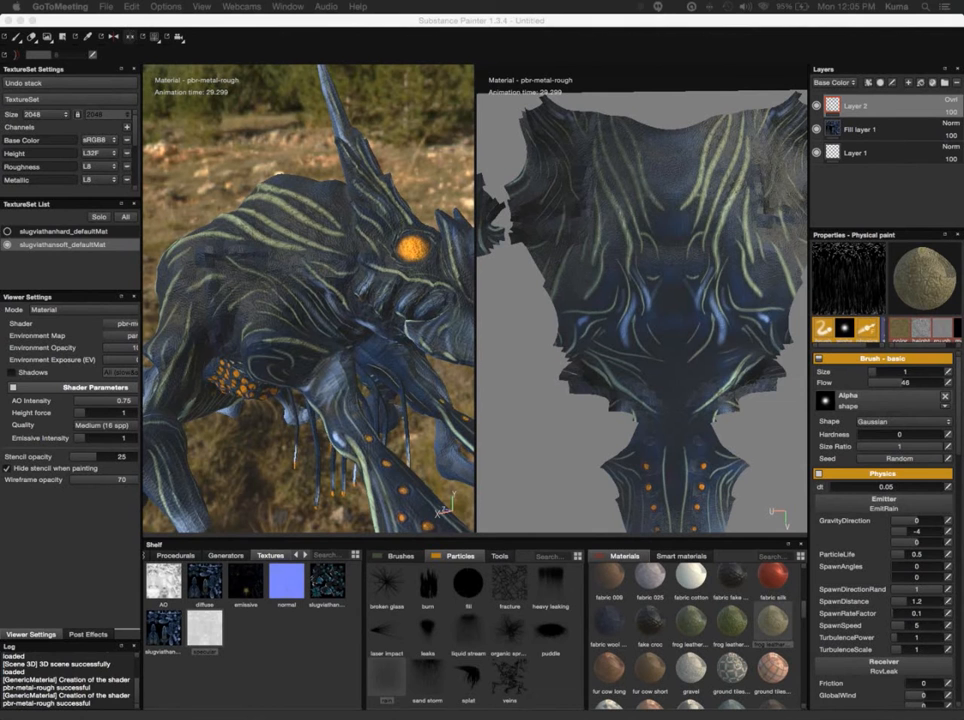